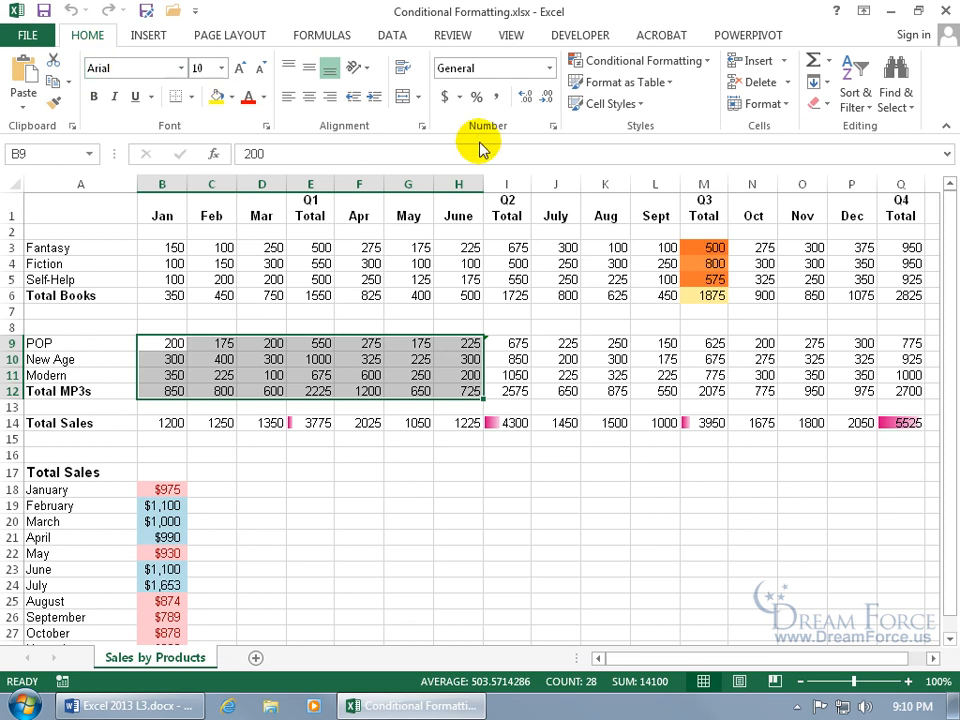
- Set up a Greater Than highlight rule on B9:H12 with threshold 500 and Green Fill with Dark Green Text
{"action": "left_click", "coordinate": [694, 62]}
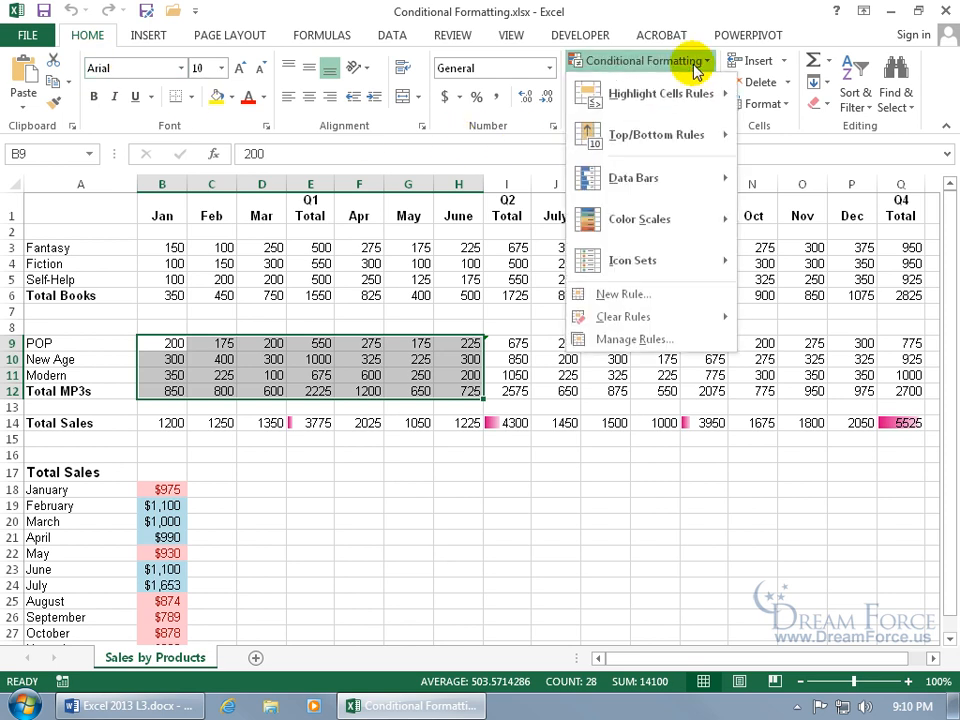
{"action": "mouse_move", "coordinate": [674, 96]}
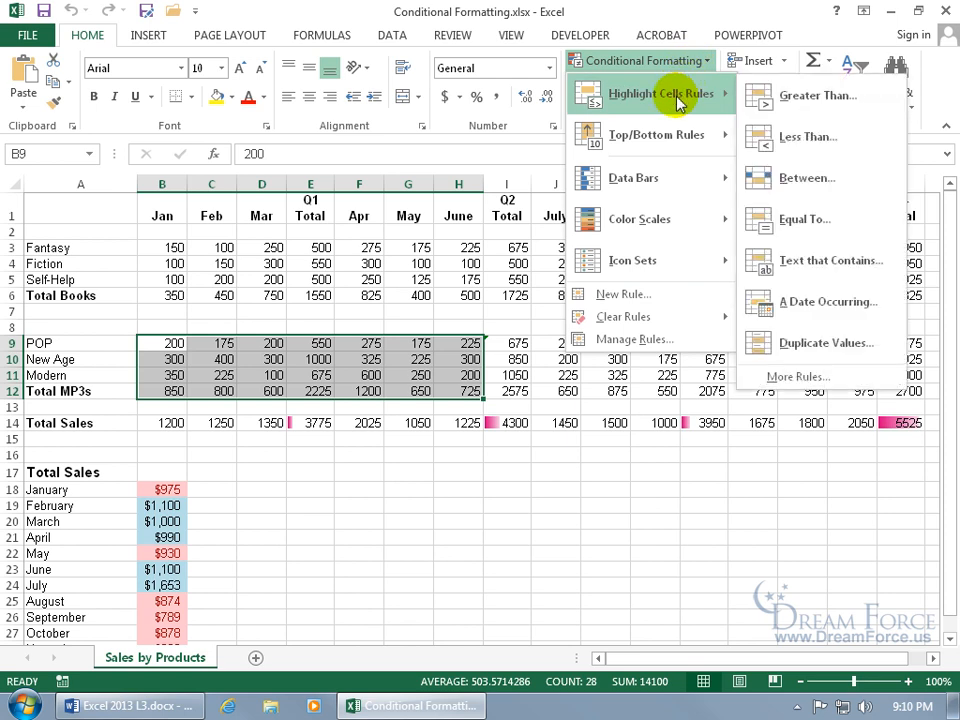
{"action": "left_click", "coordinate": [810, 106]}
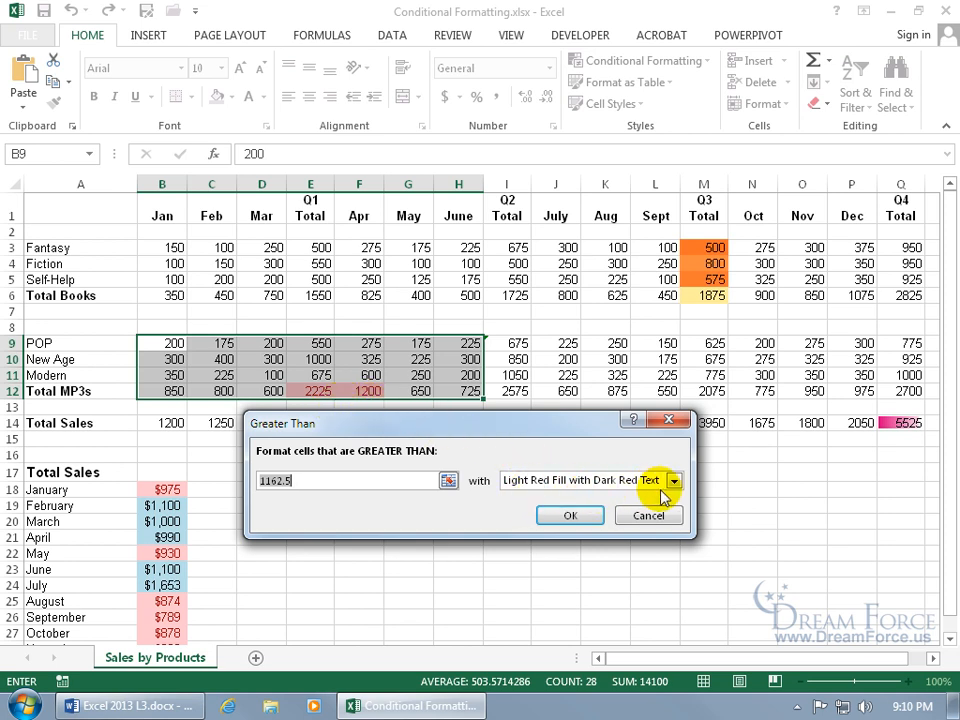
{"action": "left_click_drag", "start_coordinate": [308, 480], "coordinate": [253, 482]}
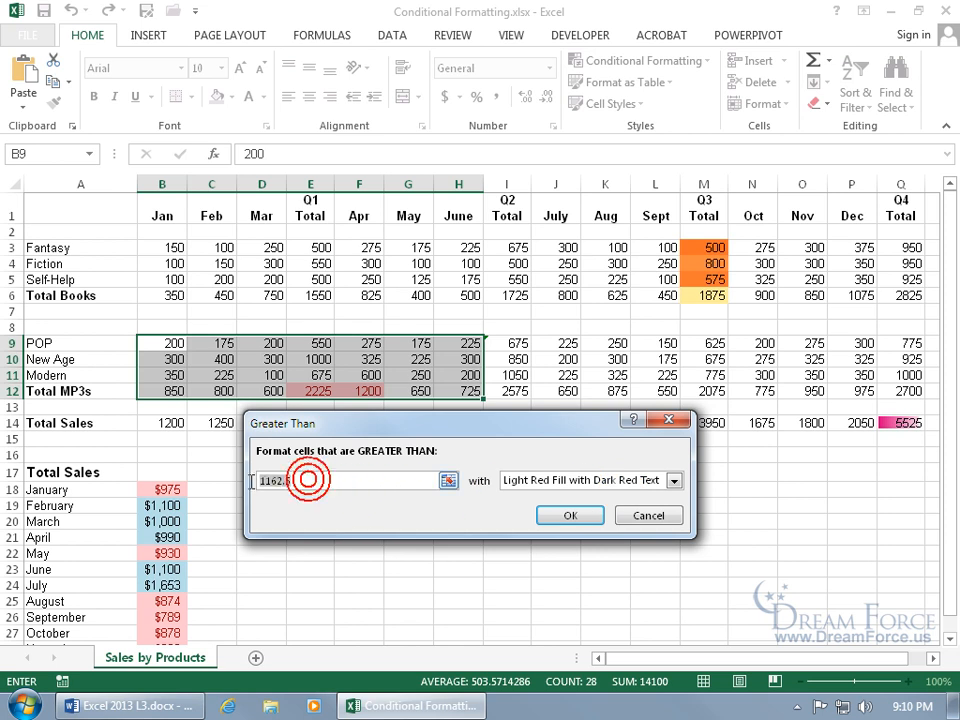
{"action": "key", "text": "BackSpace"}
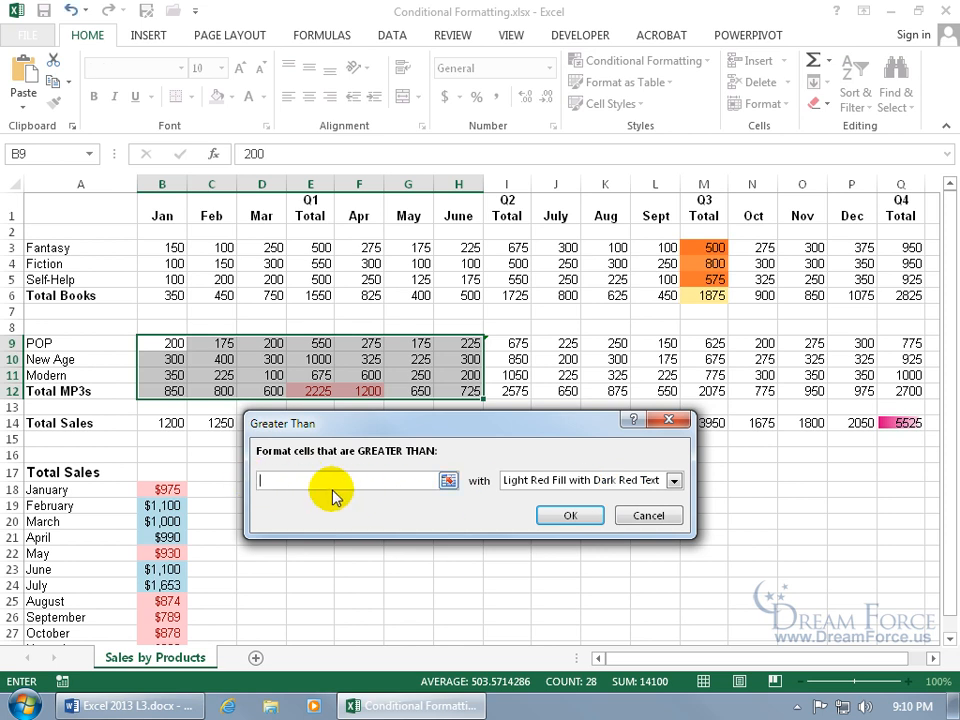
{"action": "left_click", "coordinate": [174, 345]}
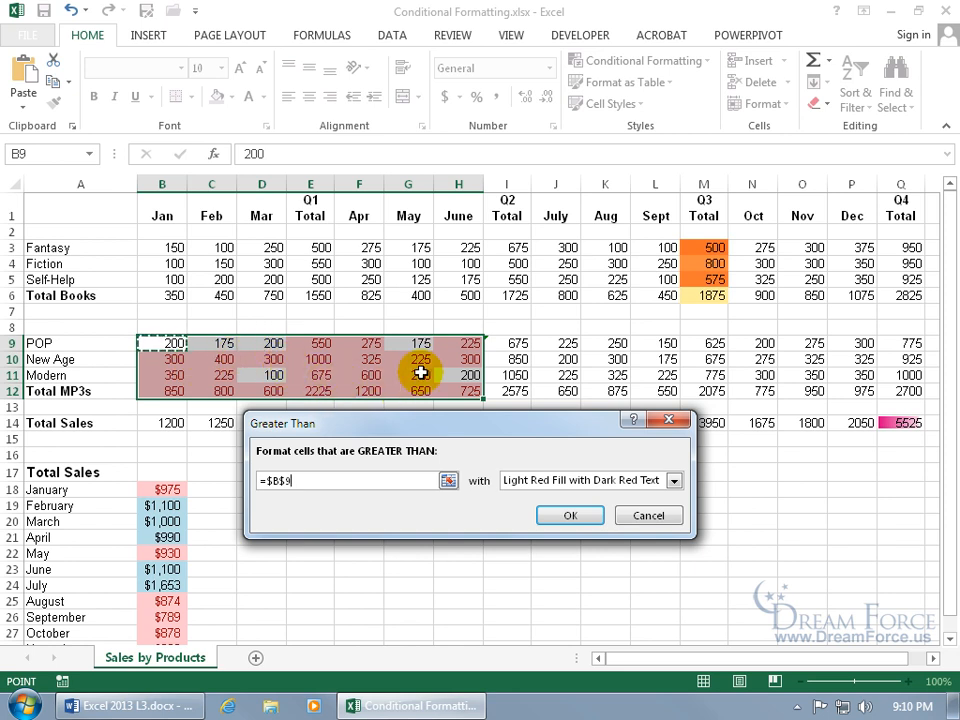
{"action": "left_click", "coordinate": [321, 479]}
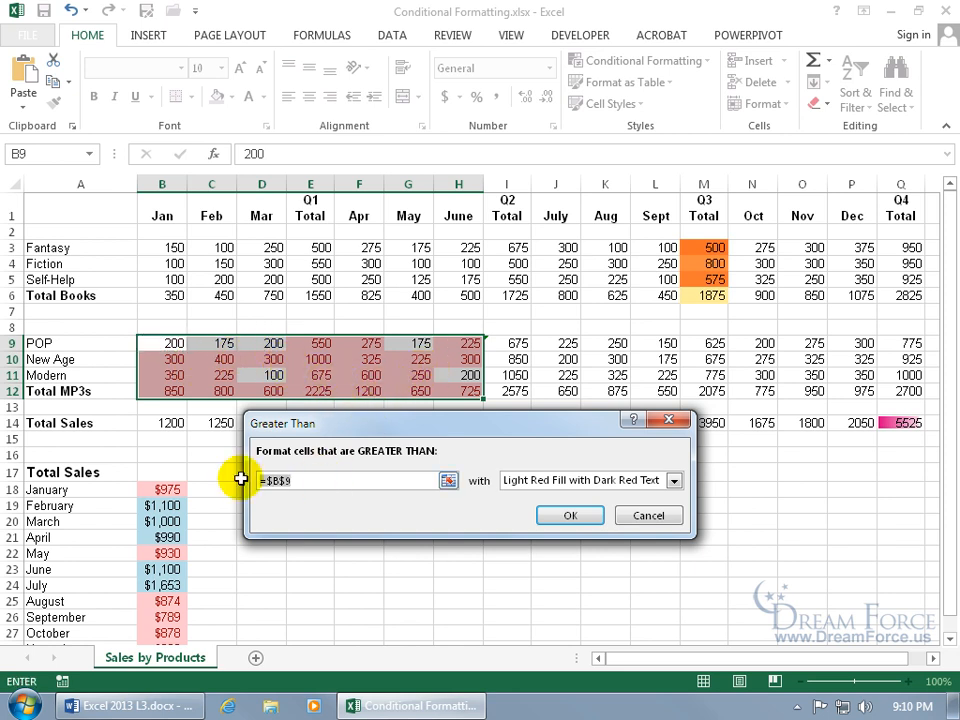
{"action": "type", "text": "500"}
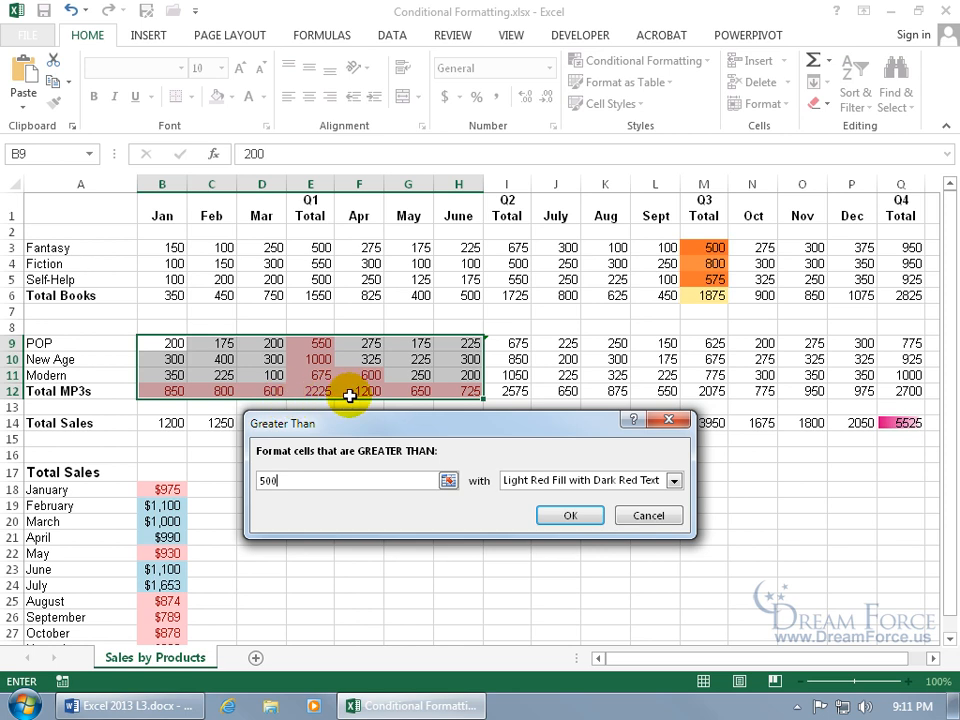
{"action": "left_click", "coordinate": [674, 481]}
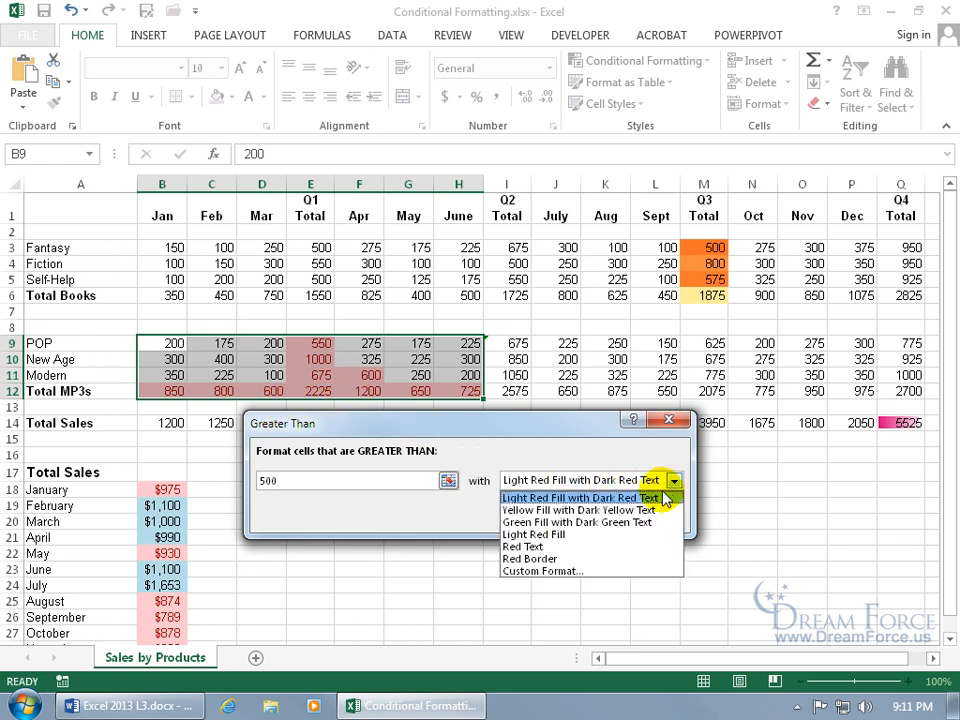
{"action": "left_click", "coordinate": [625, 522]}
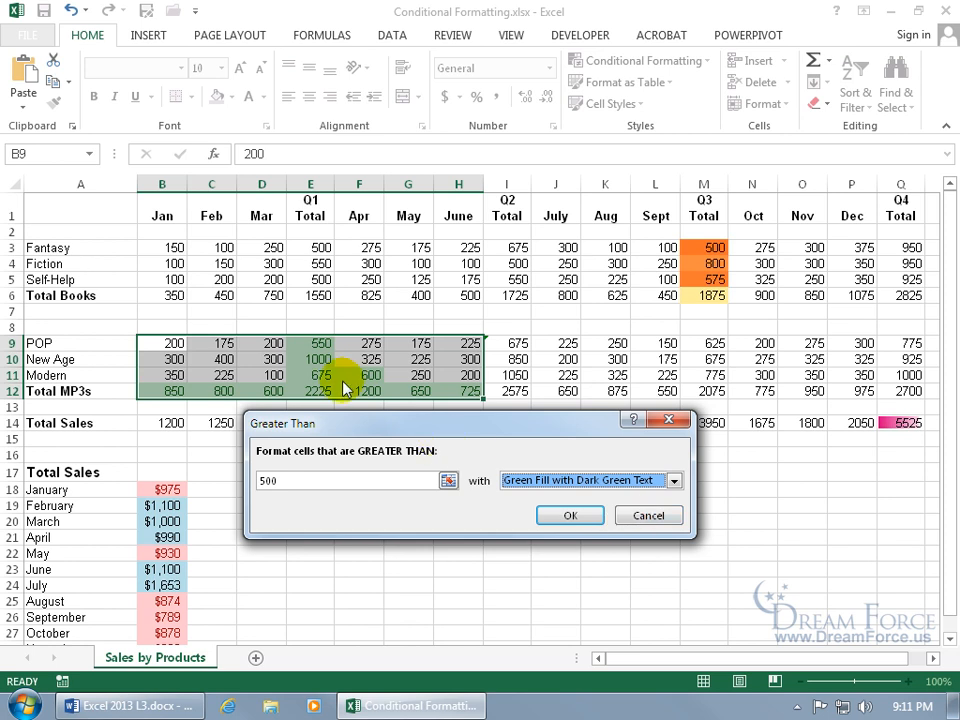
- Review the font and number options of the rule's custom format and cancel without setting any
{"action": "left_click", "coordinate": [674, 481]}
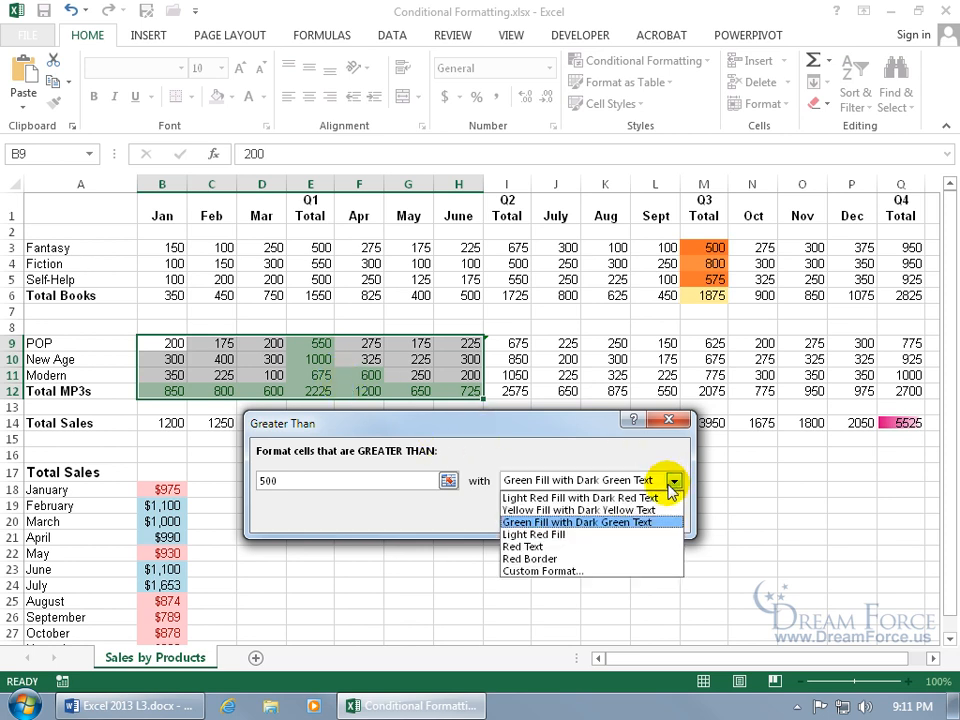
{"action": "left_click", "coordinate": [557, 574]}
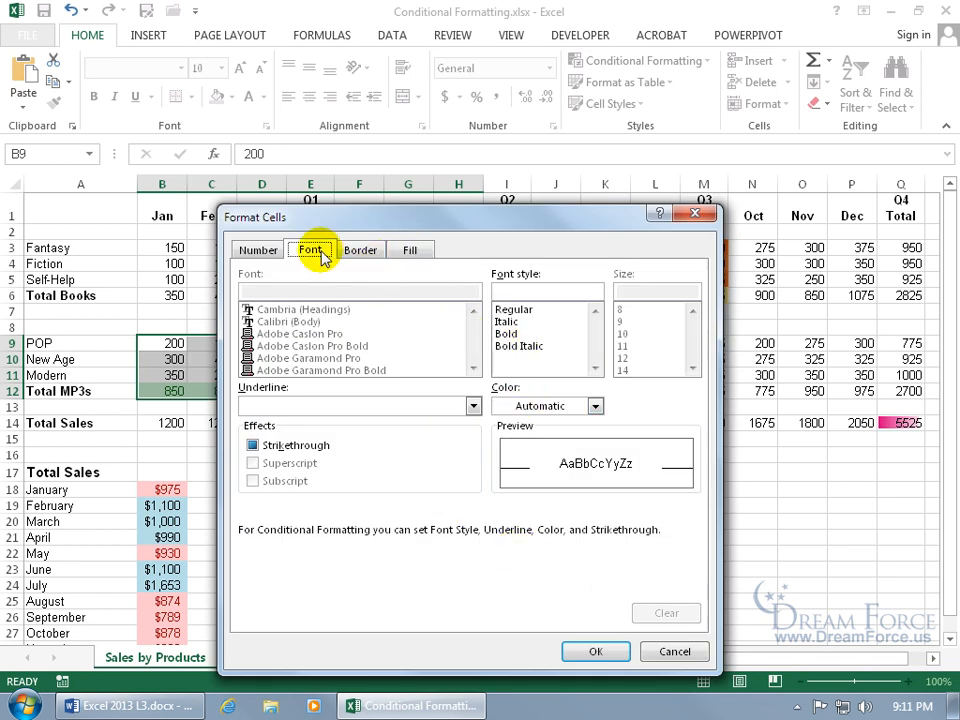
{"action": "left_click", "coordinate": [257, 251]}
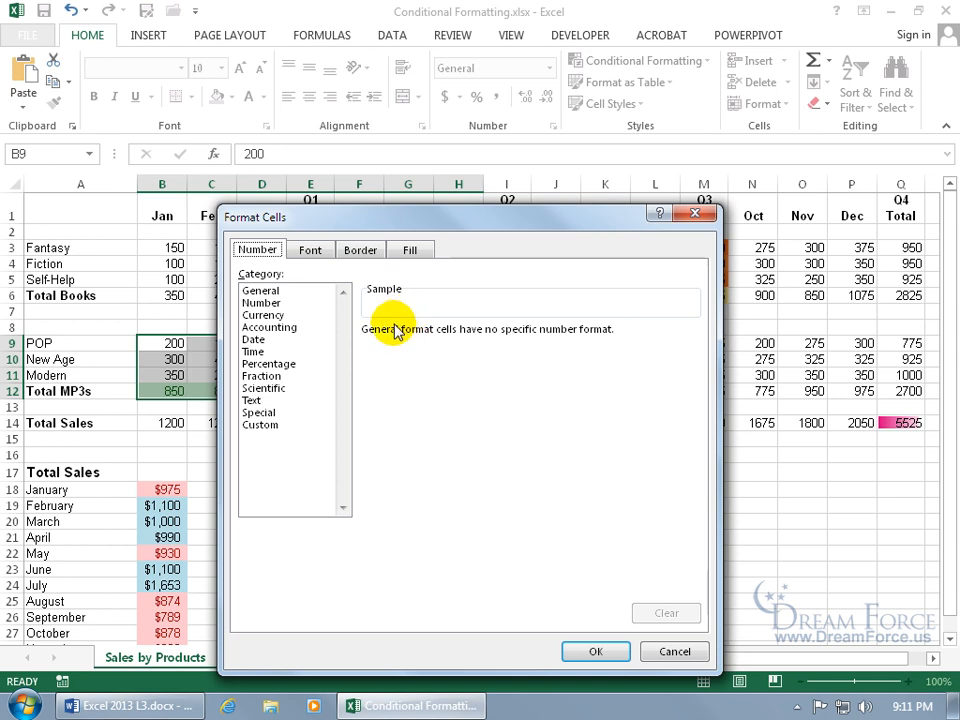
{"action": "left_click", "coordinate": [664, 652]}
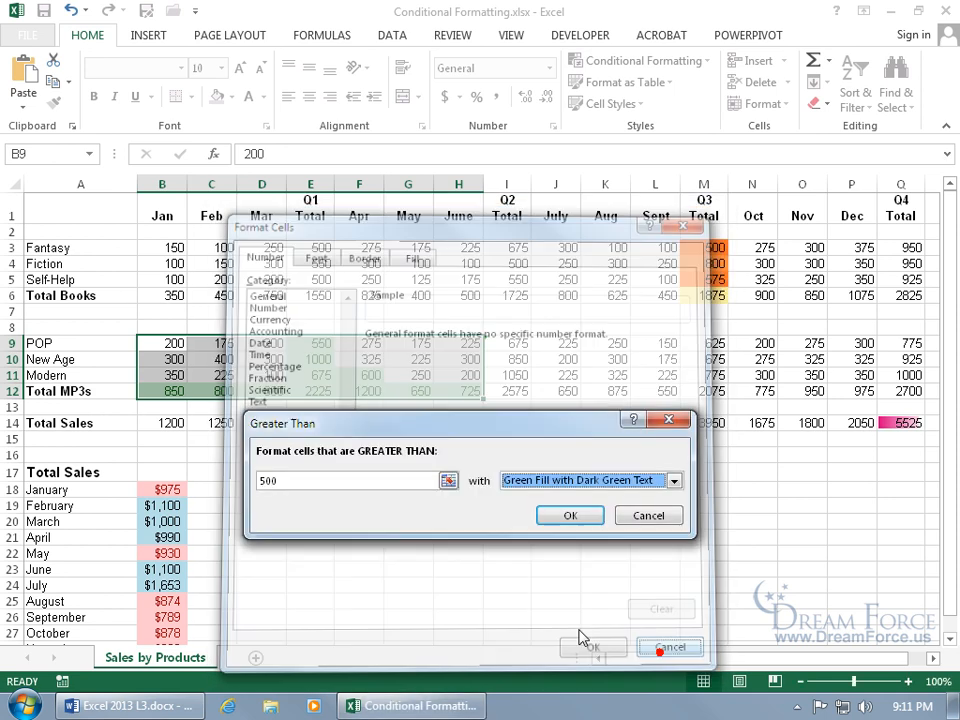
- Apply the Greater Than rule to the MP3 sales range and deselect the range
{"action": "left_click", "coordinate": [570, 515]}
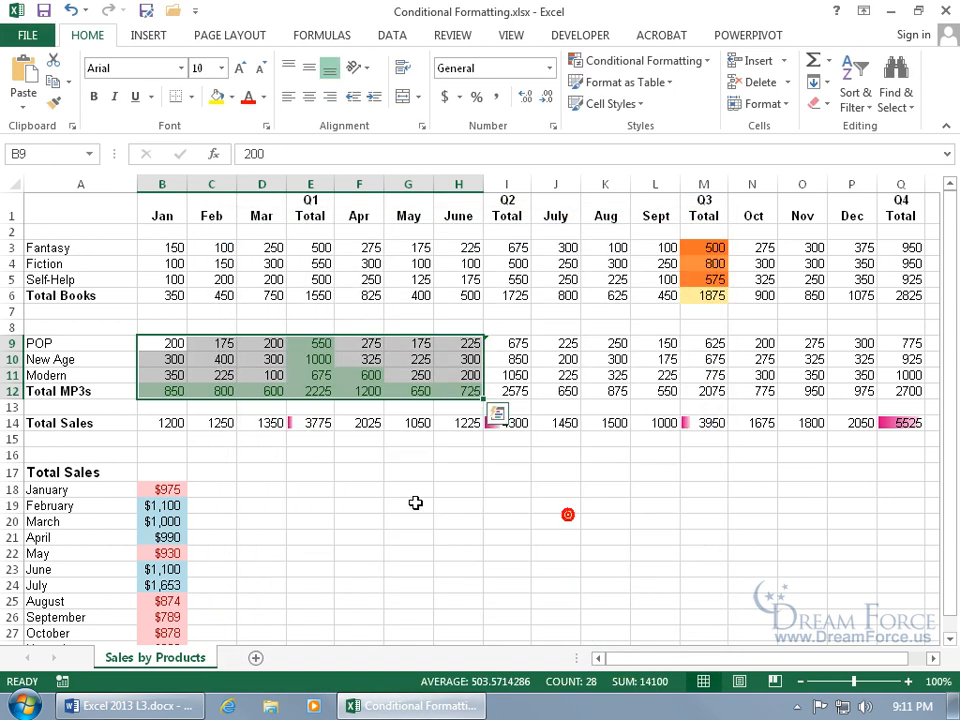
{"action": "left_click", "coordinate": [391, 489]}
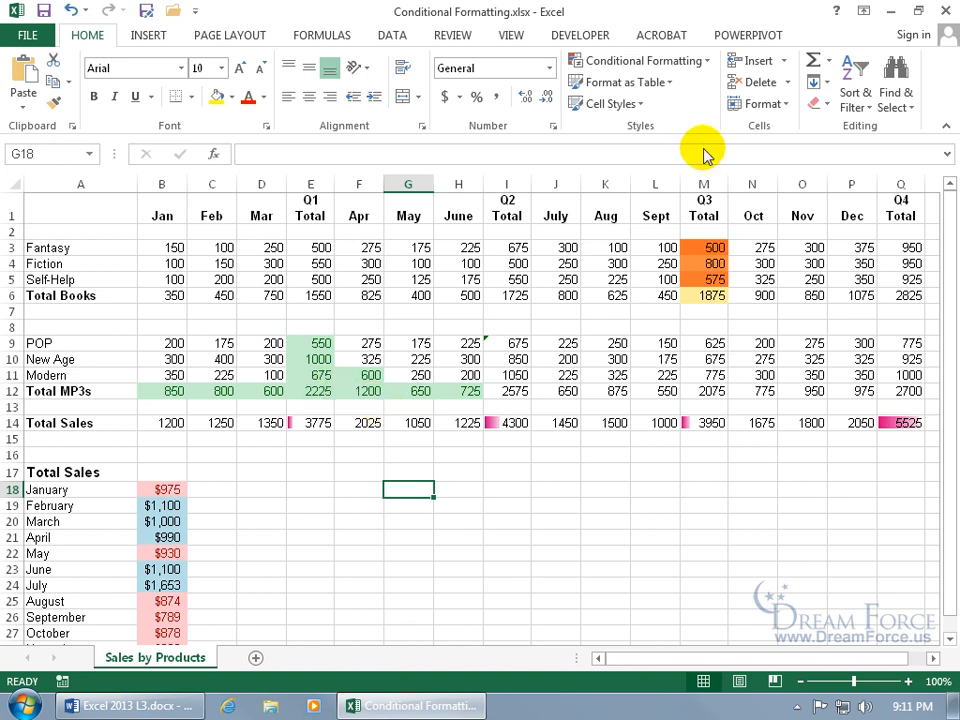
- Review all conditional formatting rules of this worksheet in the Rules Manager and close it
{"action": "left_click", "coordinate": [697, 66]}
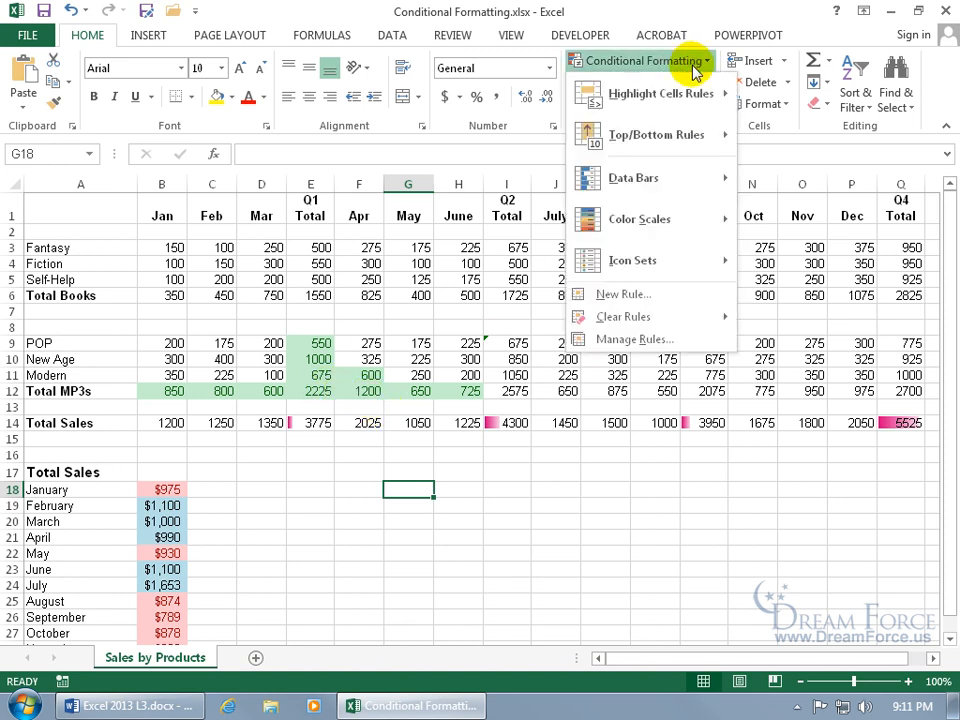
{"action": "left_click", "coordinate": [634, 339]}
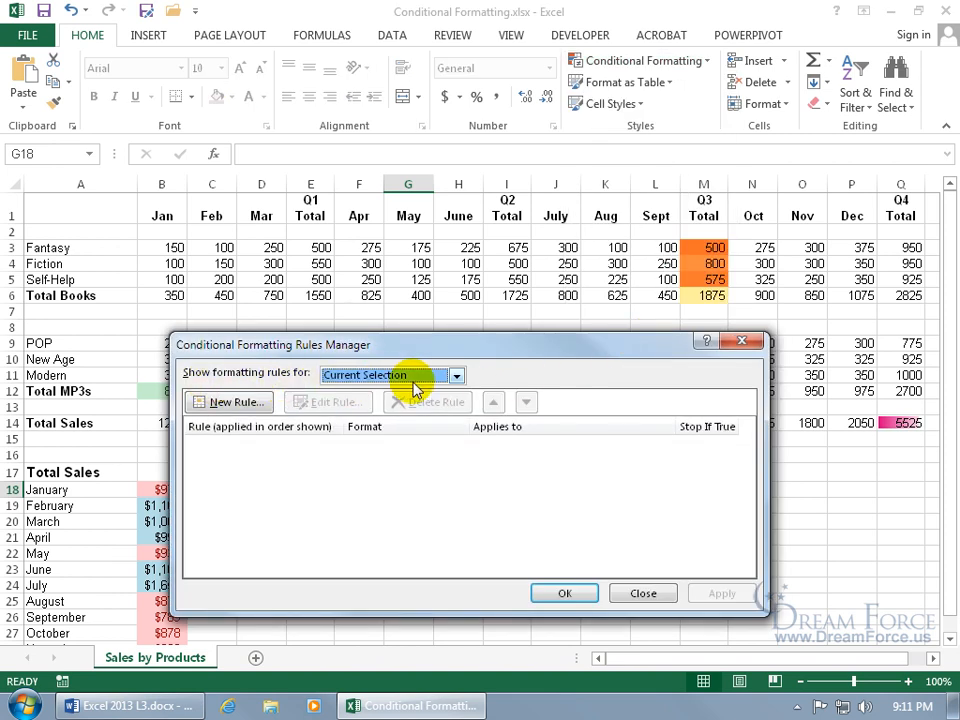
{"action": "left_click_drag", "start_coordinate": [270, 347], "coordinate": [636, 370]}
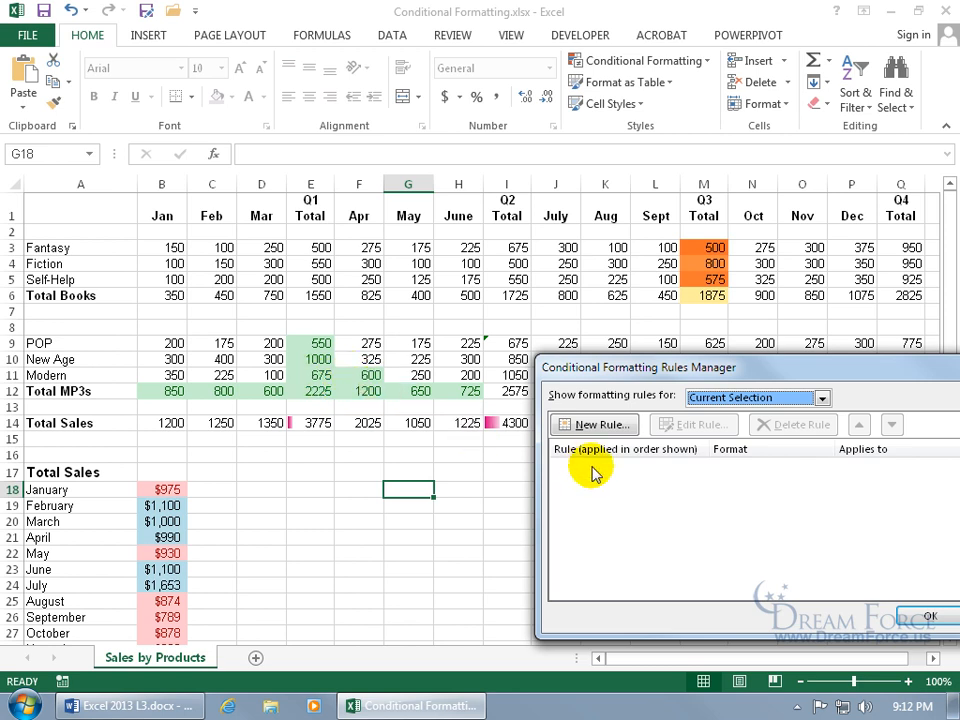
{"action": "left_click_drag", "start_coordinate": [737, 368], "coordinate": [423, 370]}
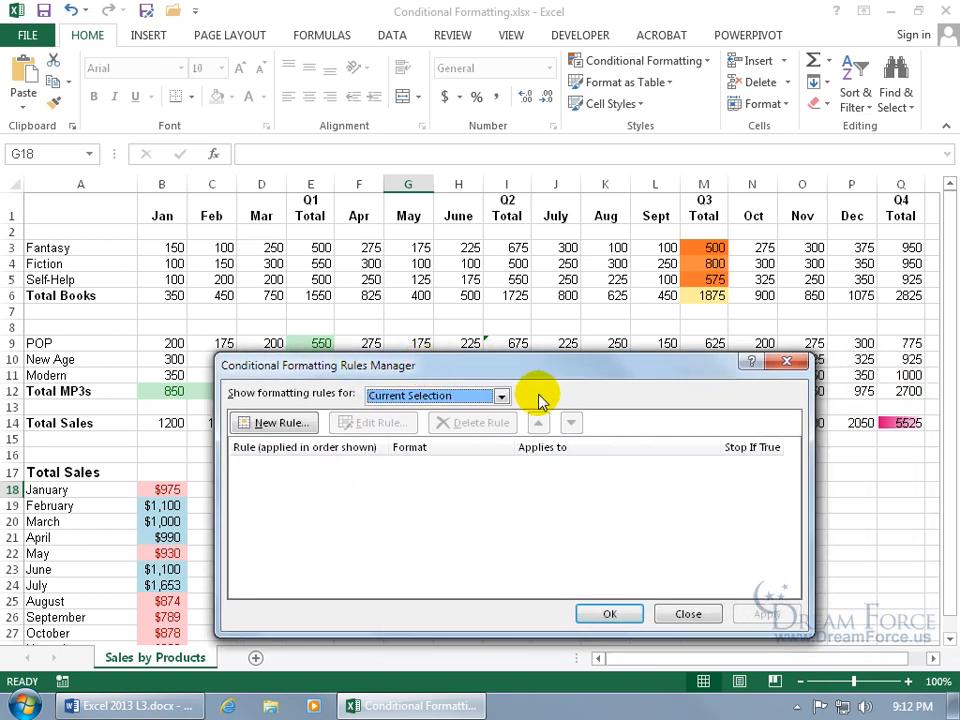
{"action": "left_click", "coordinate": [501, 396]}
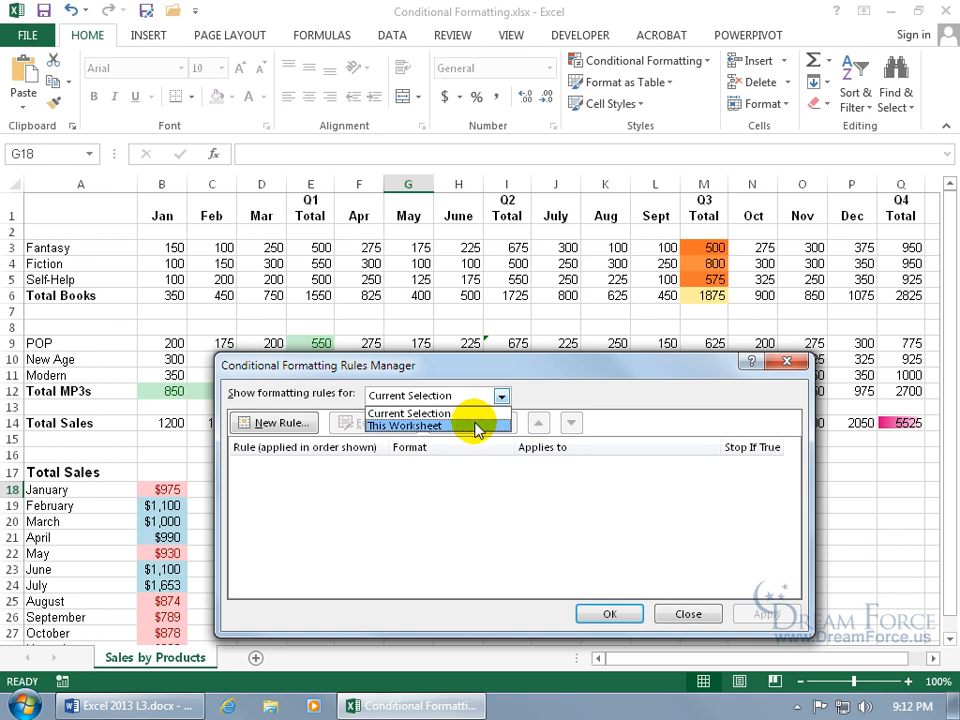
{"action": "left_click", "coordinate": [476, 427]}
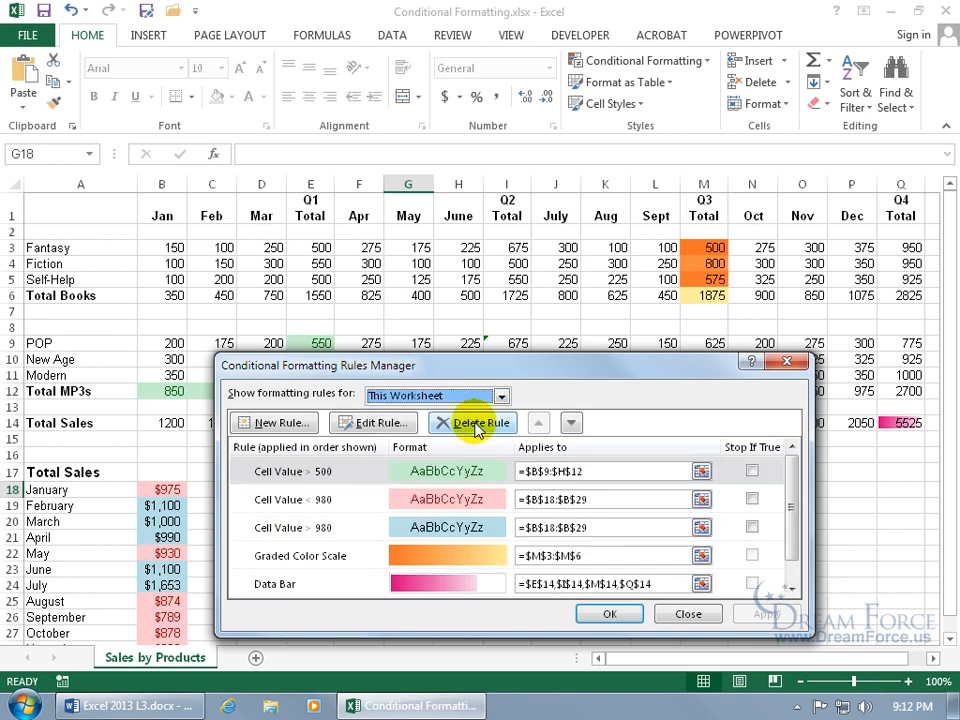
{"action": "left_click", "coordinate": [341, 481]}
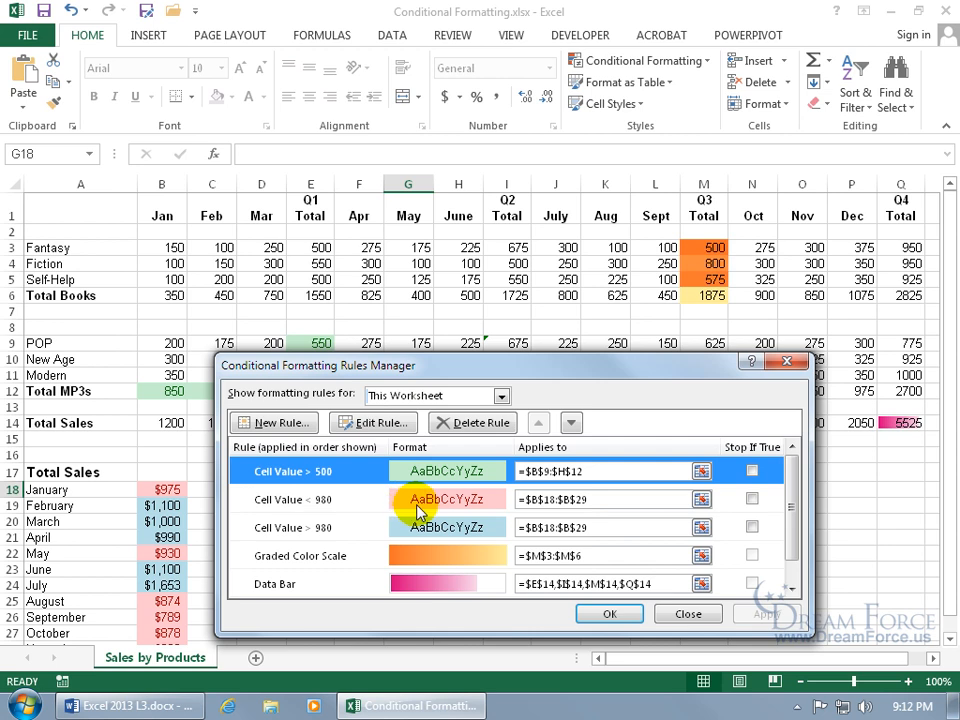
{"action": "left_click", "coordinate": [688, 614]}
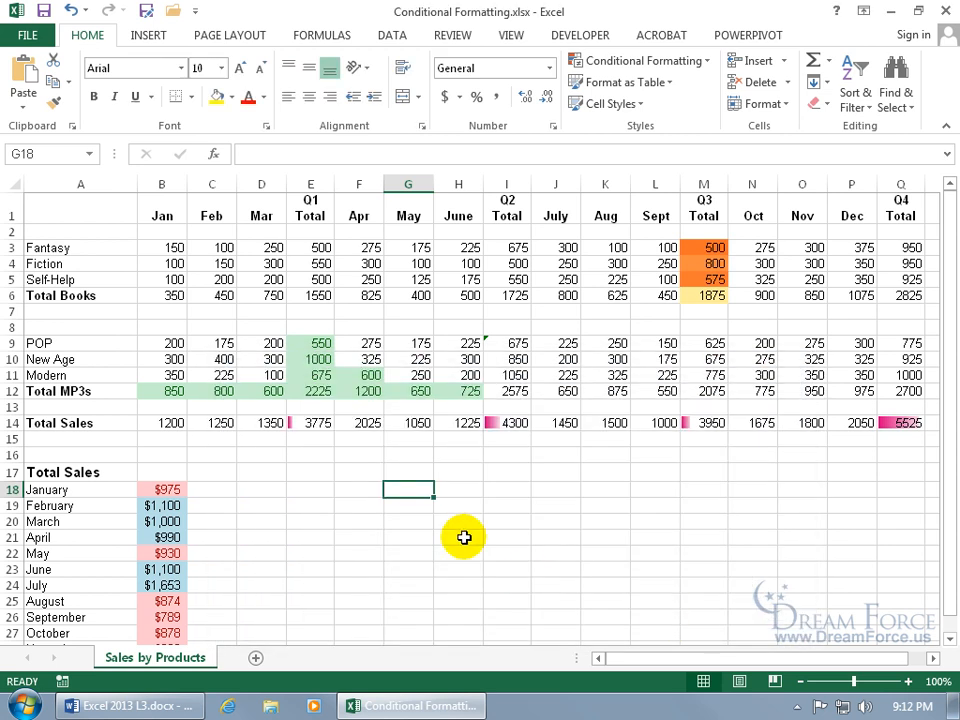
- Open the conditional formatting rule that applies to cell E11 for editing and review its comparison operators
{"action": "left_click", "coordinate": [317, 375]}
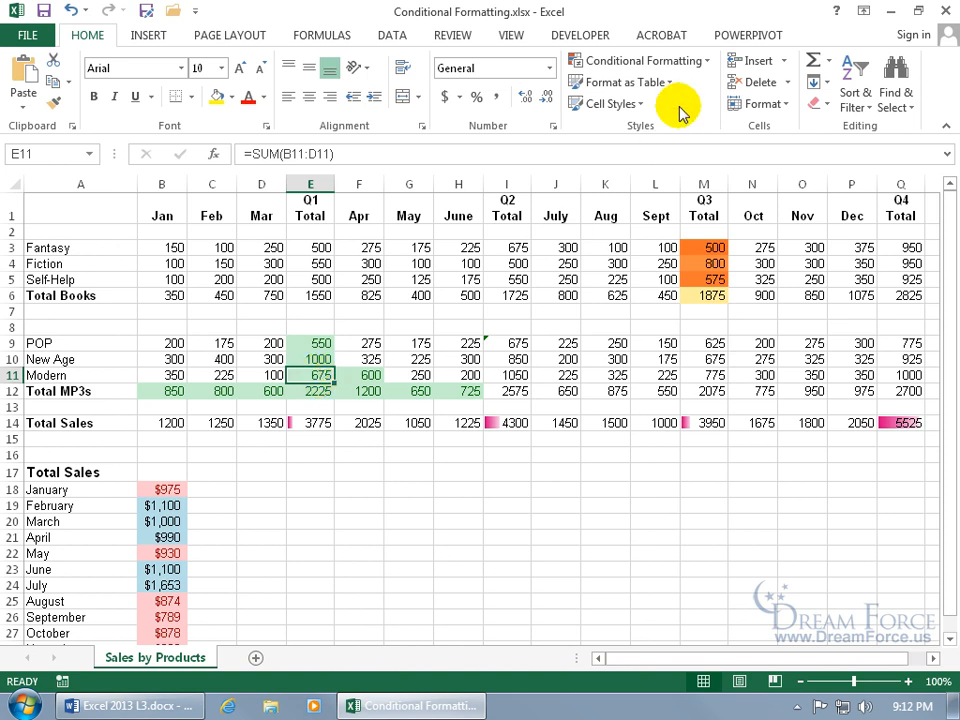
{"action": "left_click", "coordinate": [678, 62]}
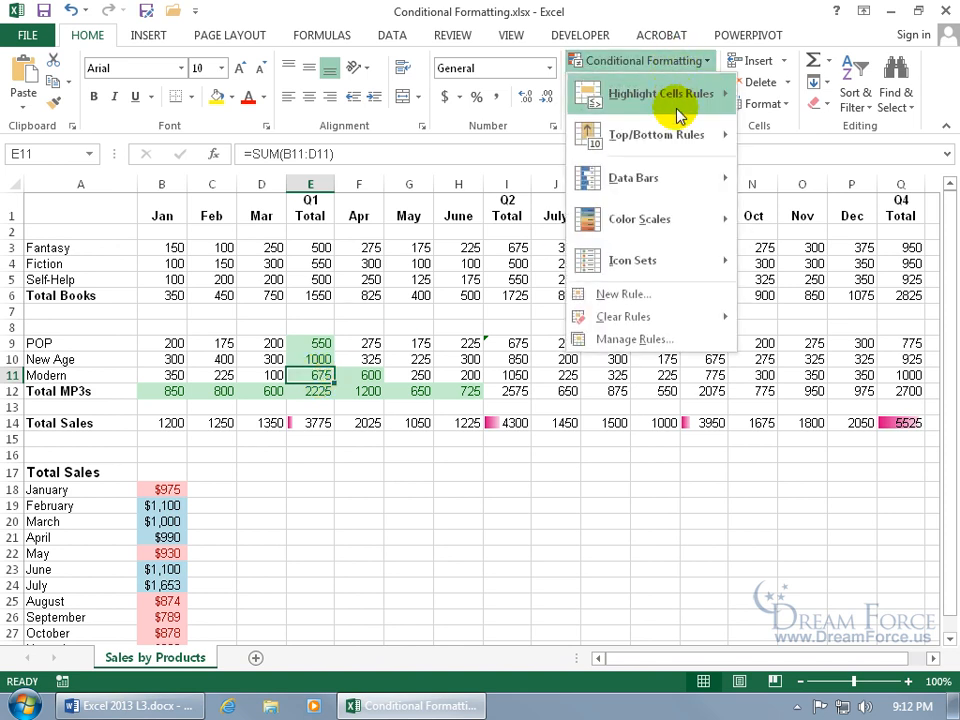
{"action": "left_click", "coordinate": [657, 341]}
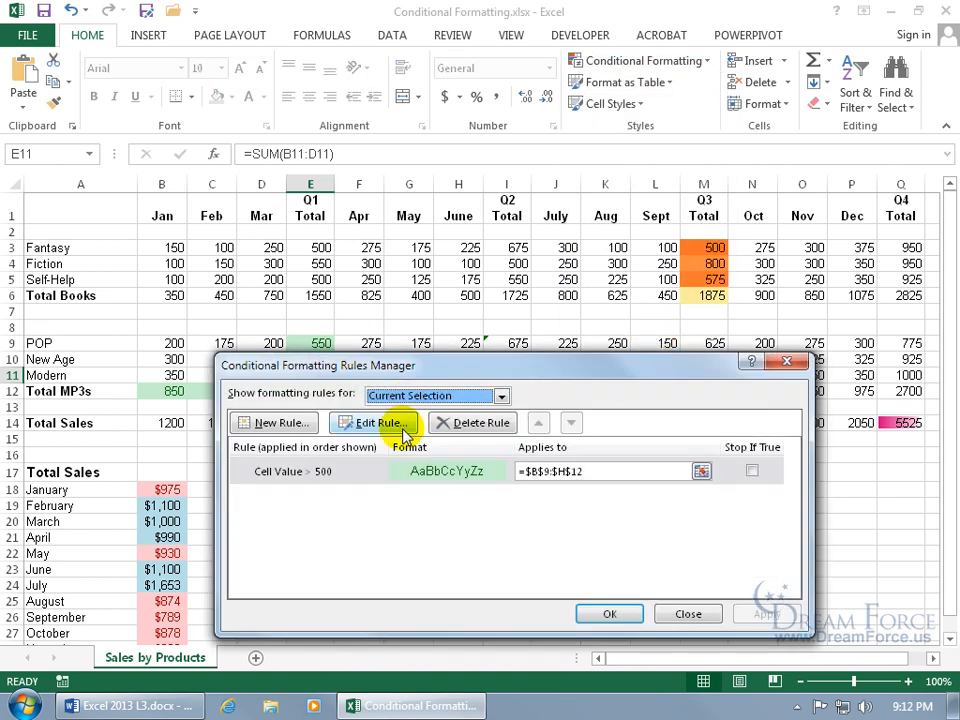
{"action": "left_click", "coordinate": [365, 475]}
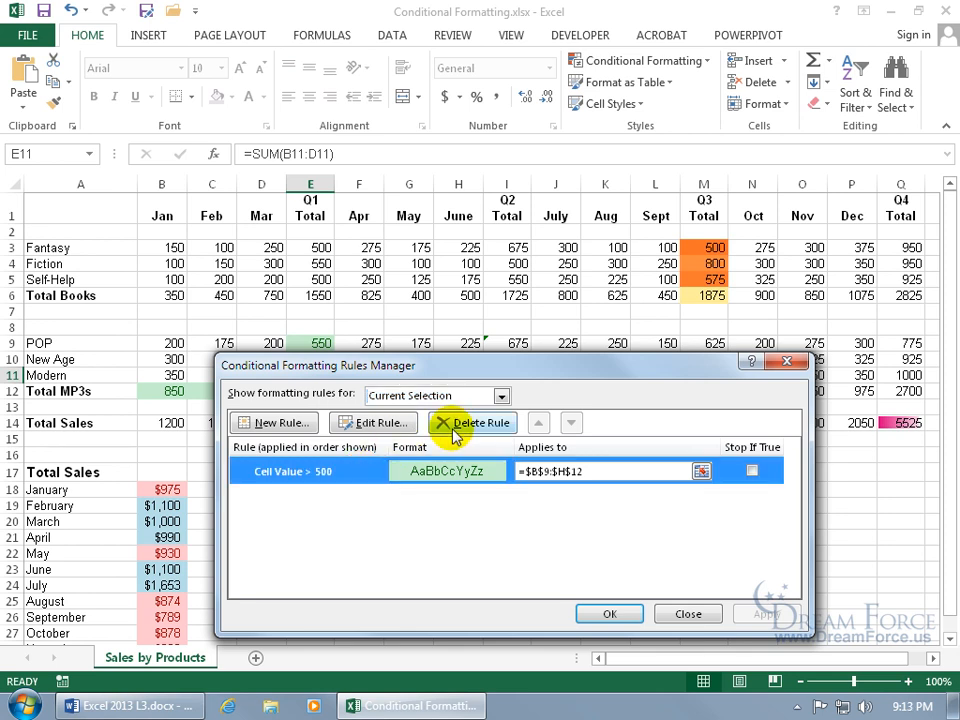
{"action": "left_click", "coordinate": [366, 422]}
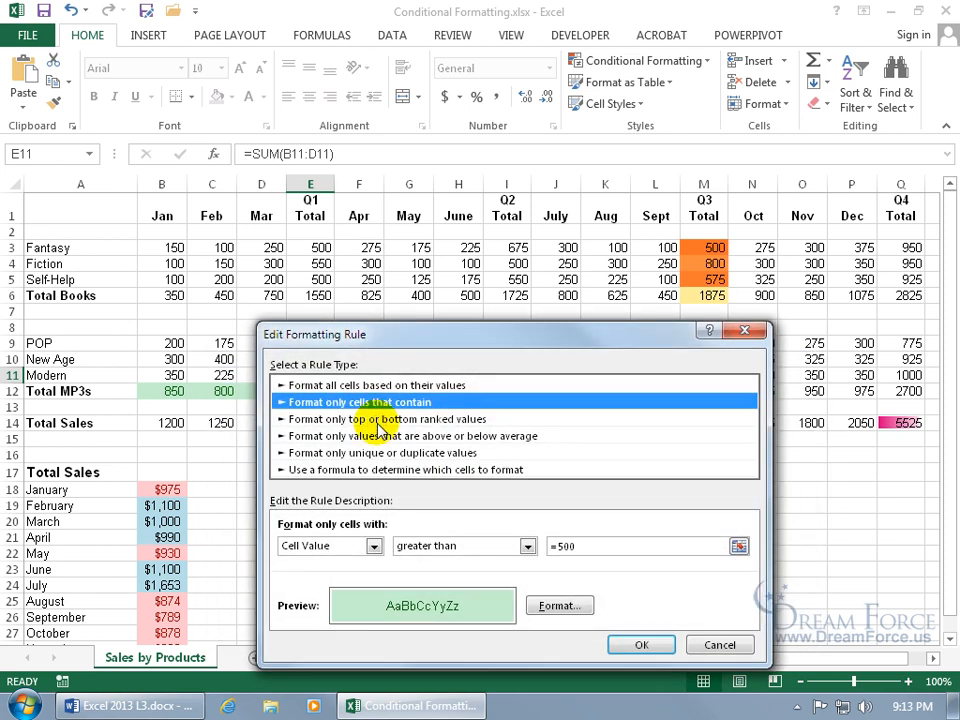
{"action": "left_click", "coordinate": [719, 644]}
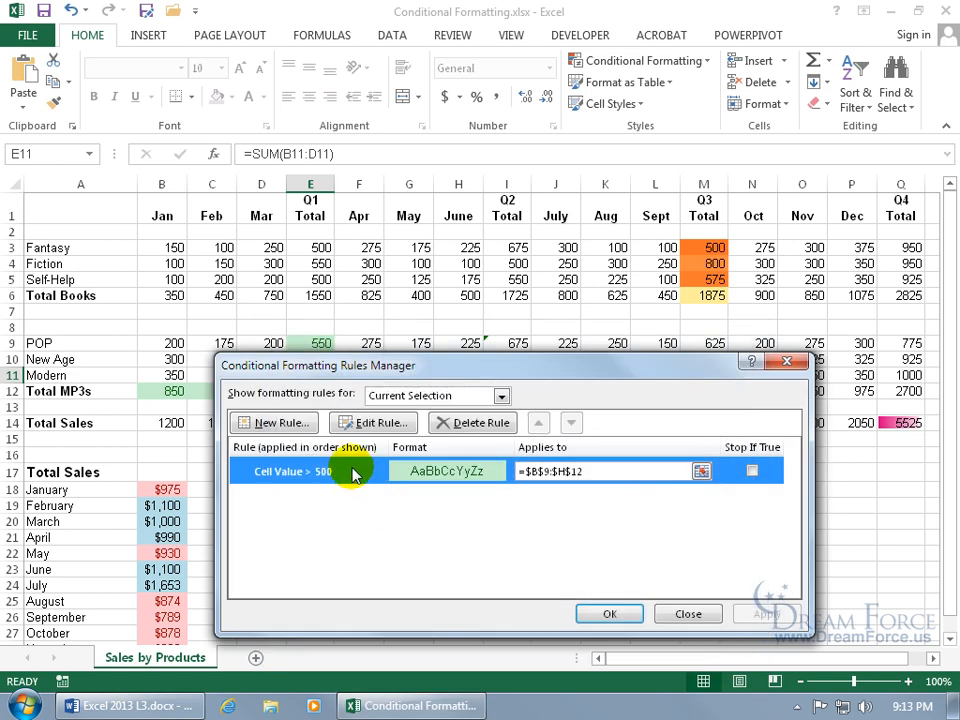
{"action": "double_click", "coordinate": [352, 474]}
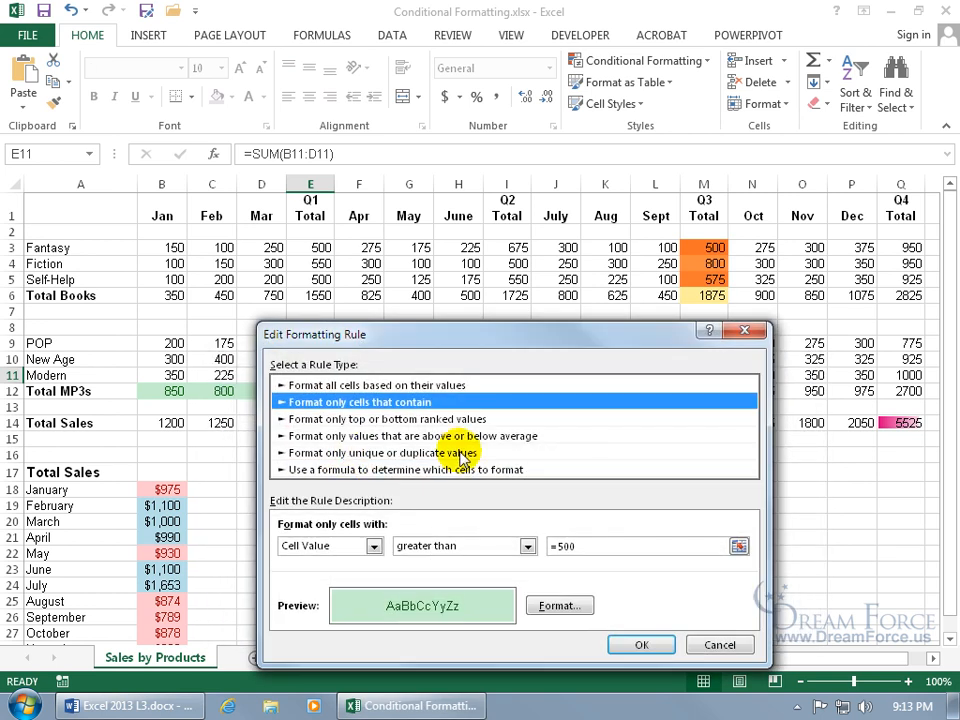
{"action": "left_click", "coordinate": [528, 546]}
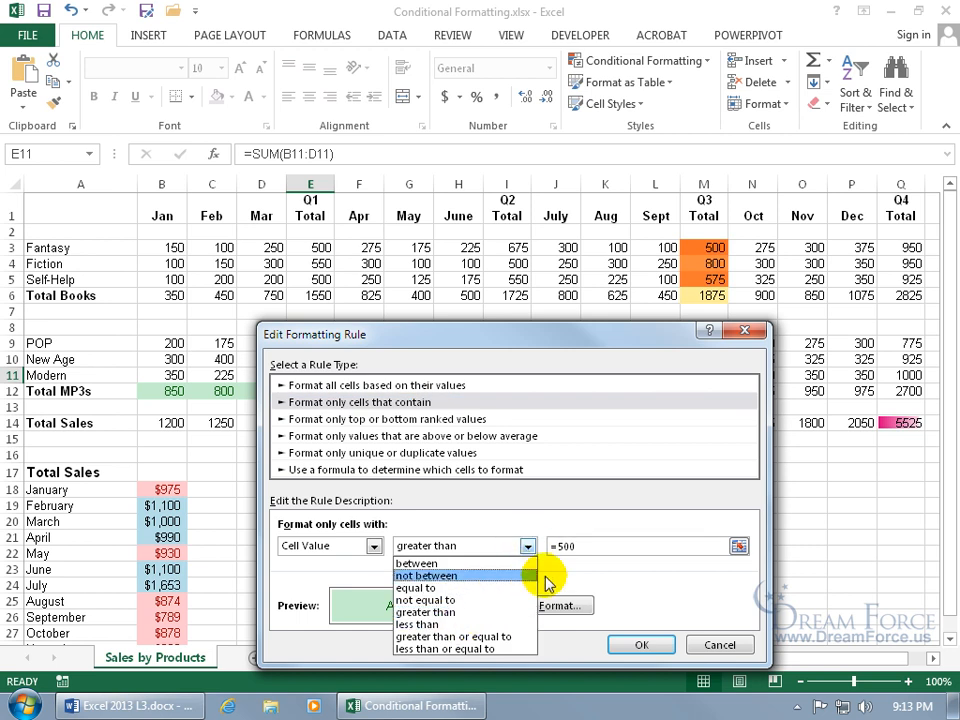
{"action": "left_click", "coordinate": [545, 575]}
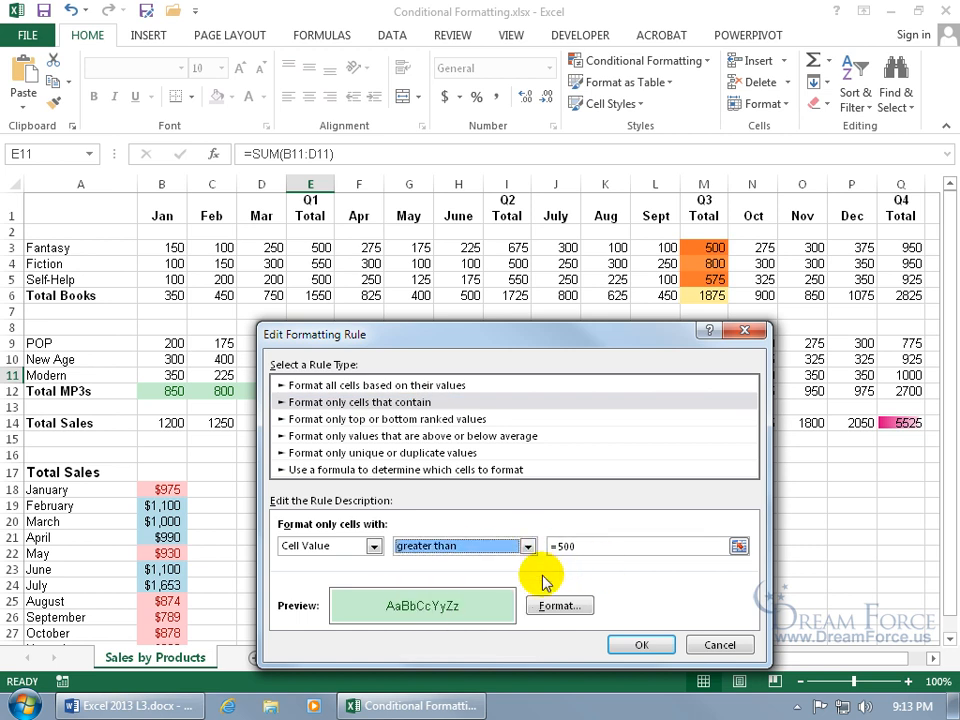
- Change the rule to format all cells based on their values with a 3-Color Scale and apply it to the MP3 sales range
{"action": "left_click", "coordinate": [425, 387]}
{"action": "left_click_drag", "start_coordinate": [453, 340], "coordinate": [450, 268]}
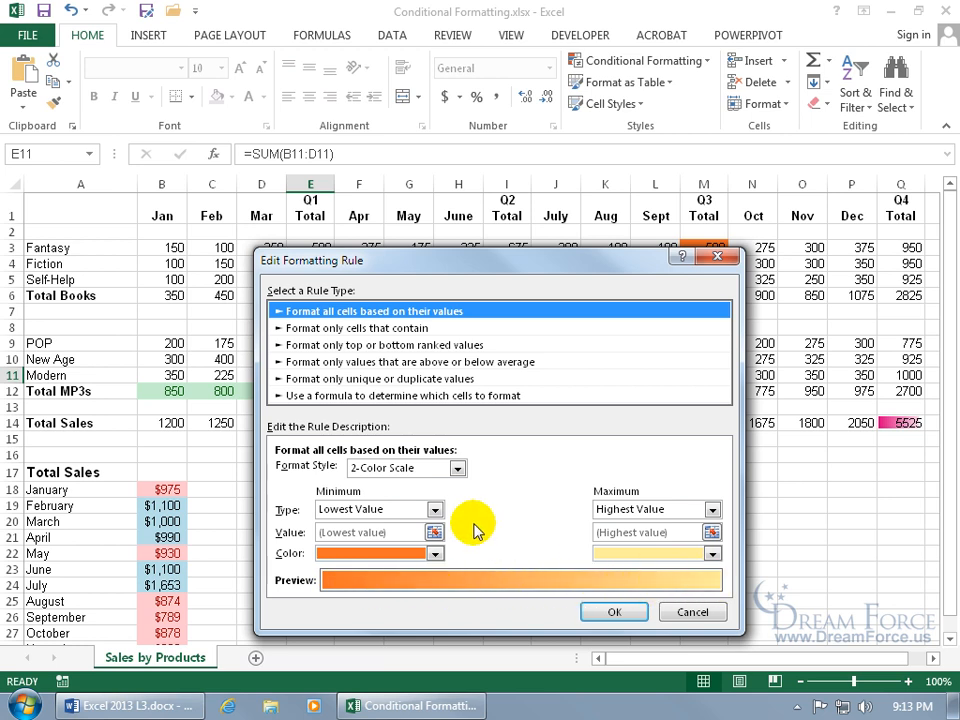
{"action": "left_click", "coordinate": [434, 509]}
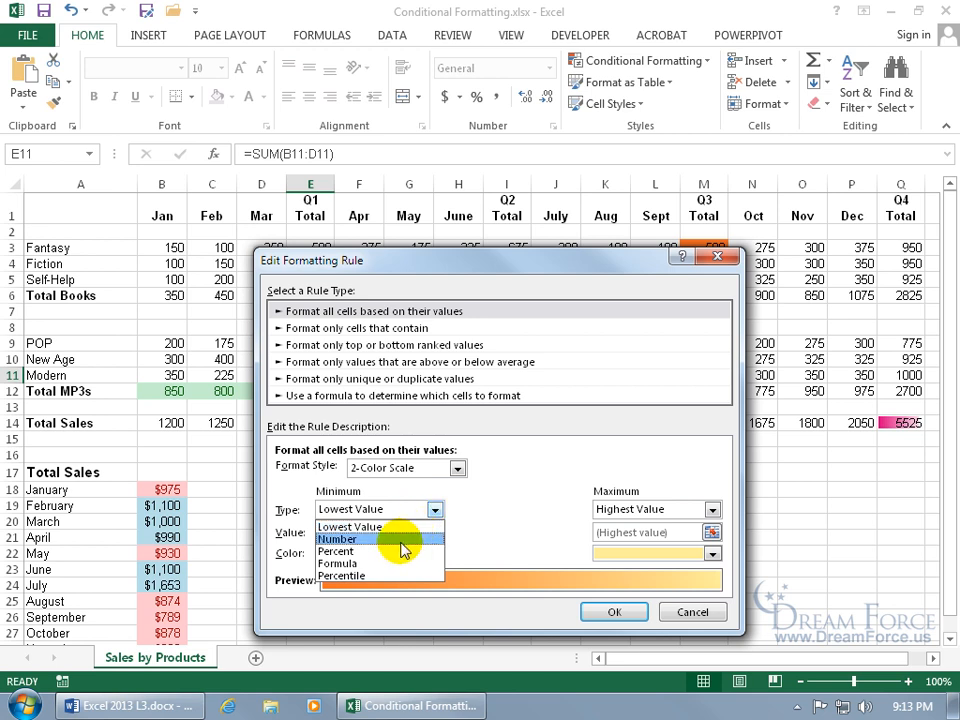
{"action": "left_click", "coordinate": [559, 545]}
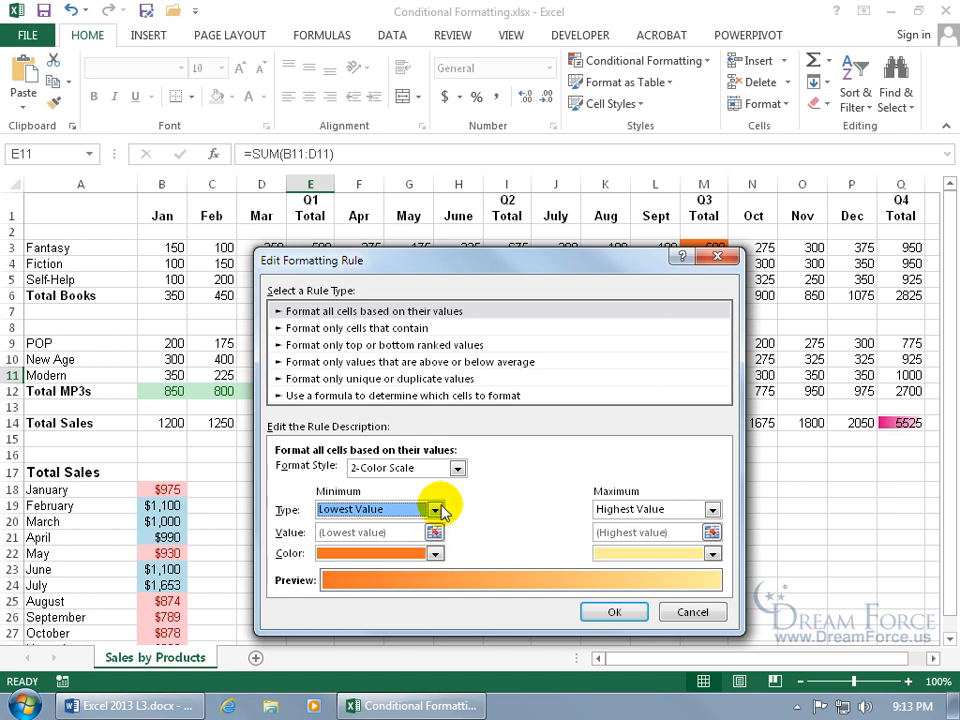
{"action": "left_click", "coordinate": [457, 468]}
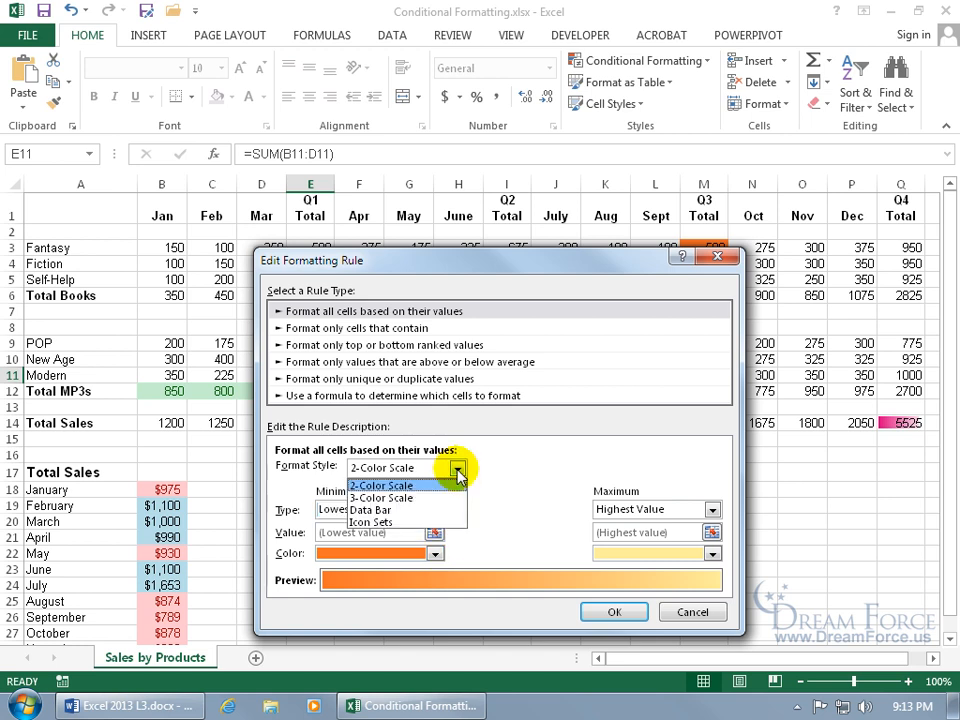
{"action": "left_click", "coordinate": [440, 497]}
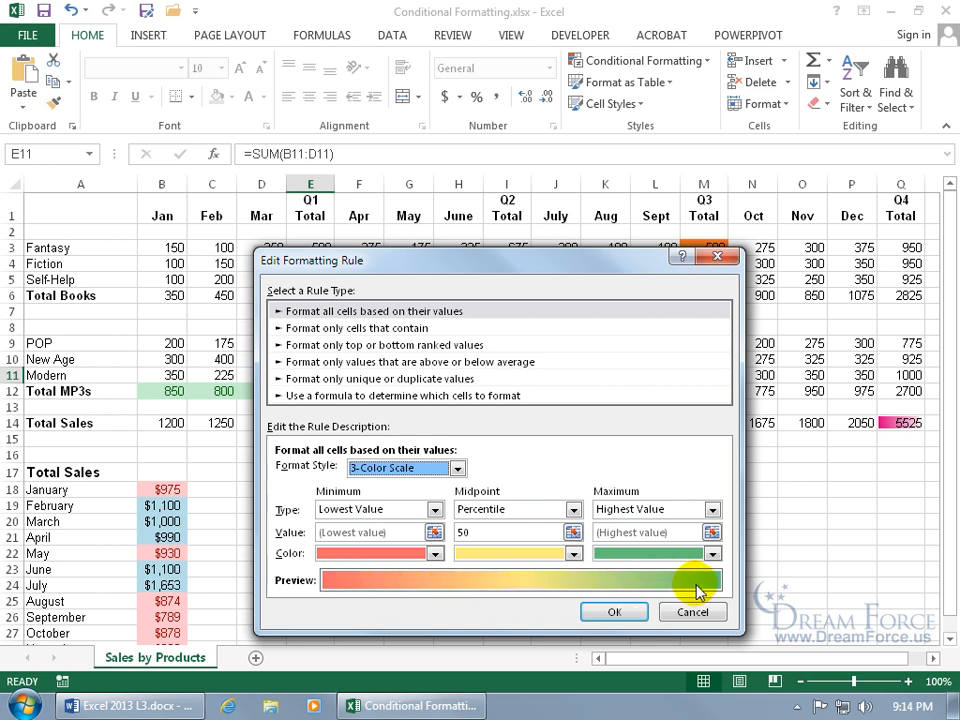
{"action": "left_click", "coordinate": [618, 611]}
{"action": "left_click", "coordinate": [605, 612]}
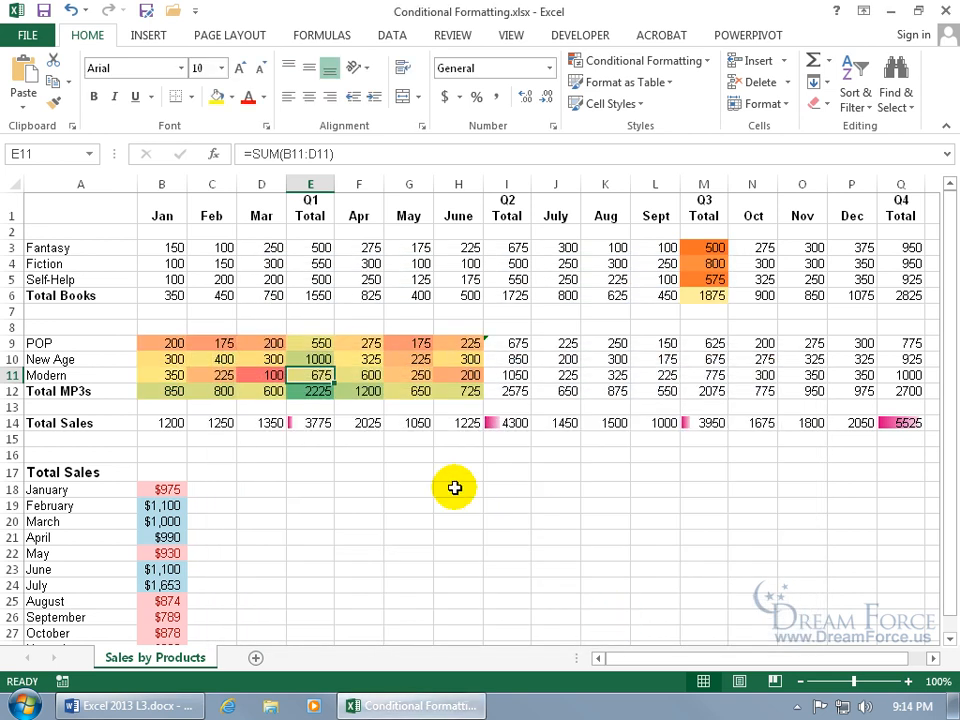
- Examine the color scale shading of low, middle and high values in the MP3 sales range
{"action": "key", "text": "Left"}
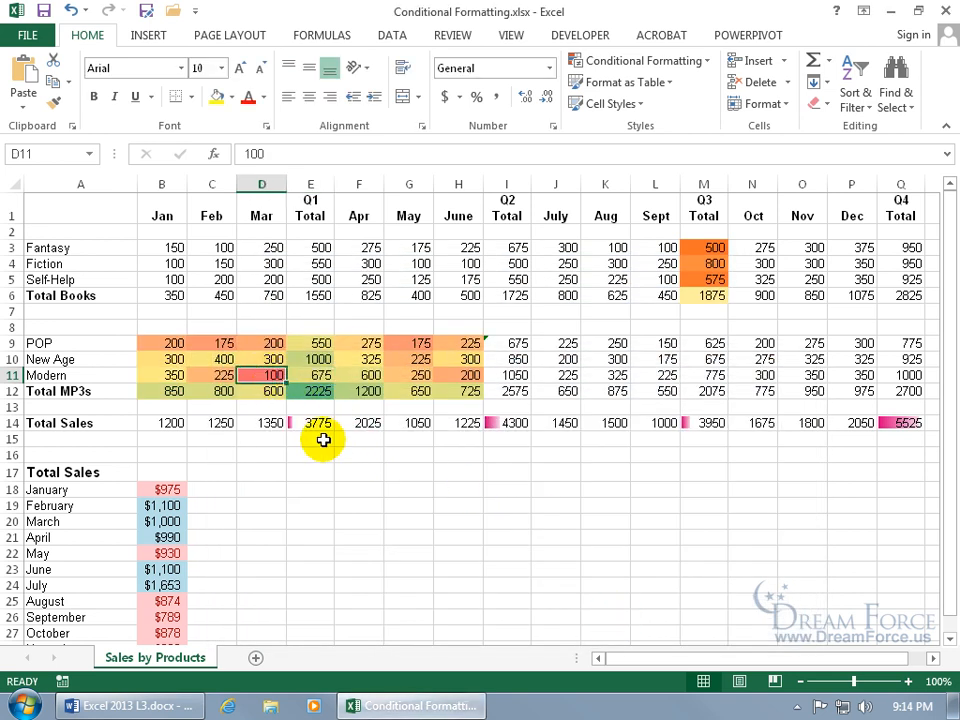
{"action": "left_click", "coordinate": [226, 345]}
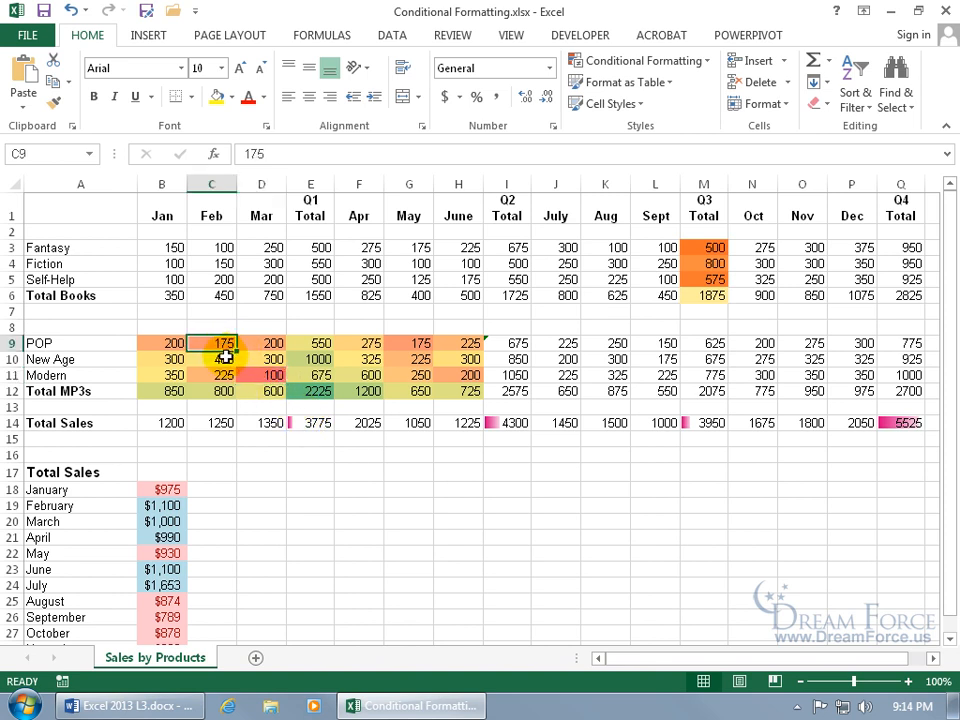
{"action": "left_click", "coordinate": [225, 357]}
{"action": "left_click", "coordinate": [315, 359]}
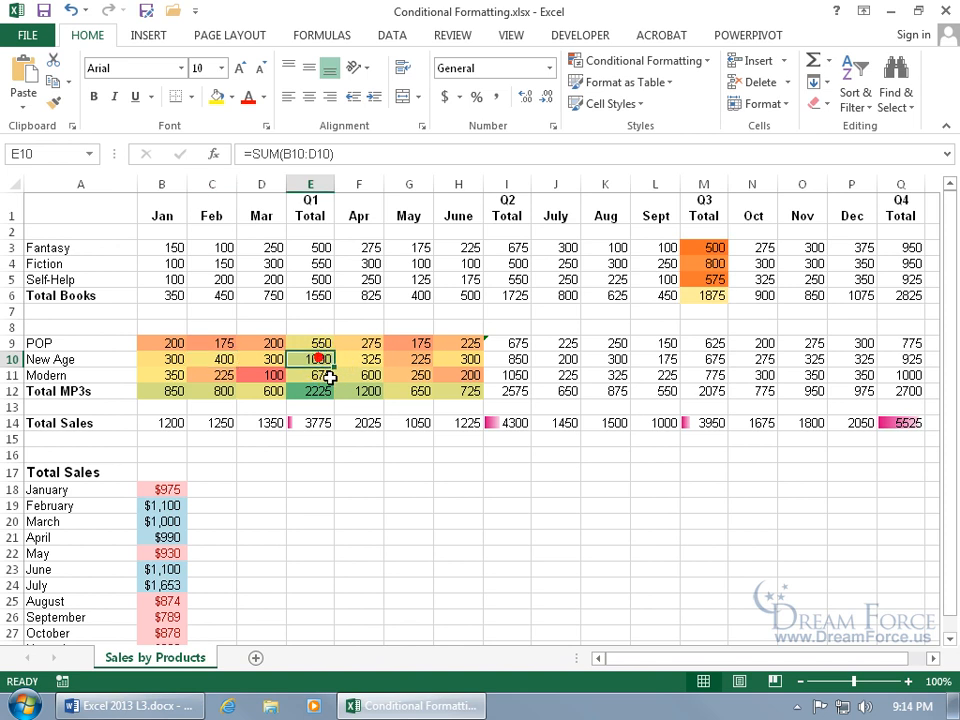
{"action": "left_click", "coordinate": [320, 390]}
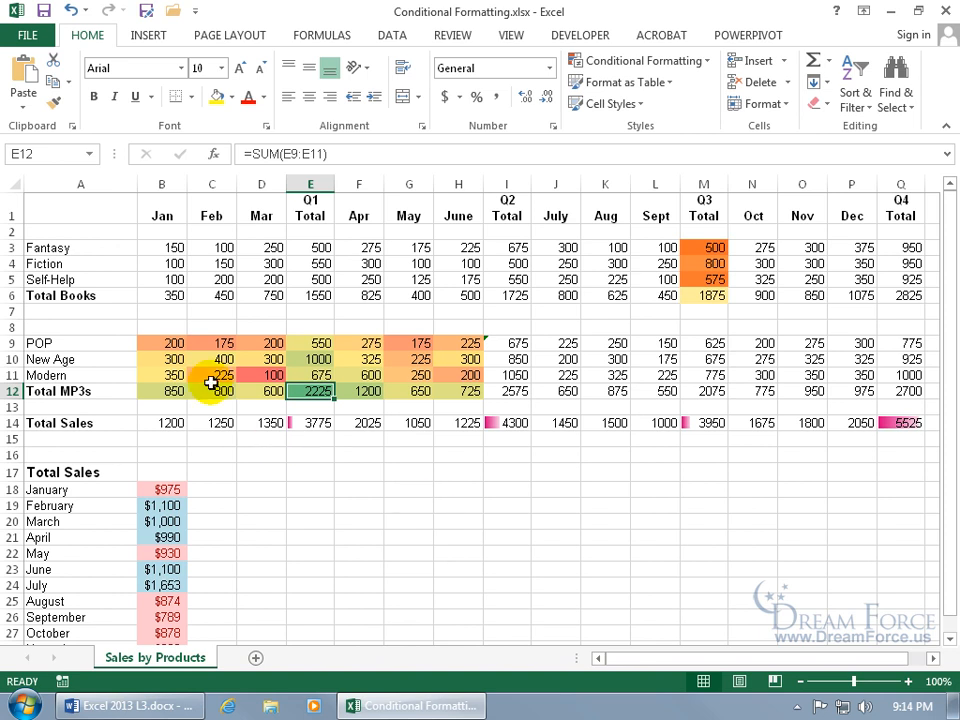
- Add a Top 10 Items rule to B9:H12 that formats the top 2 values with Light Red Fill with Dark Red Text
{"action": "left_click_drag", "start_coordinate": [171, 343], "coordinate": [447, 391]}
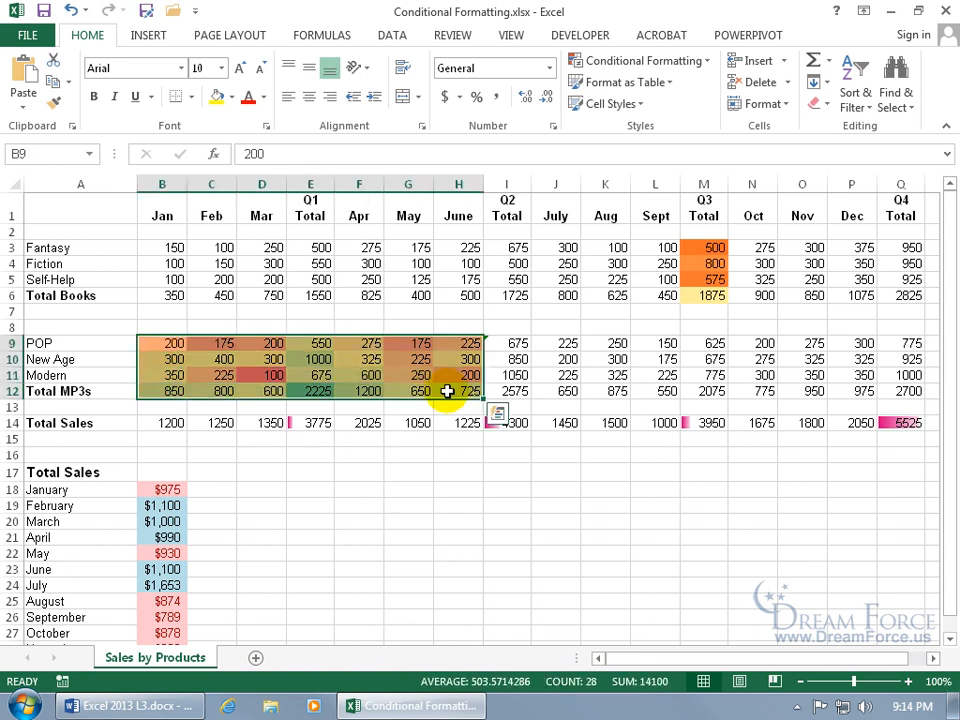
{"action": "left_click", "coordinate": [688, 61]}
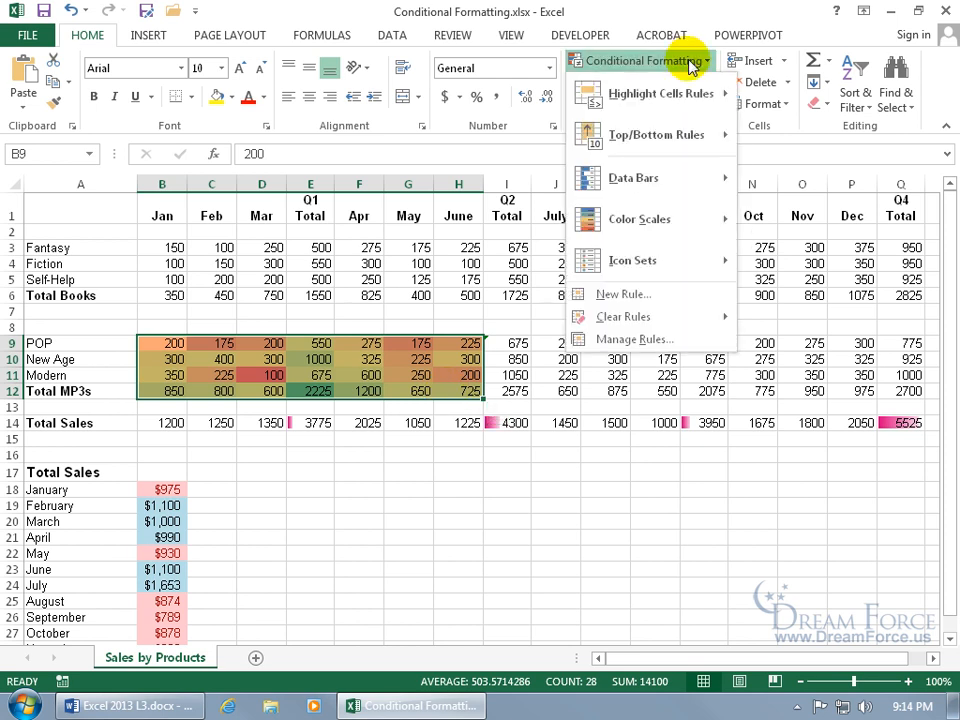
{"action": "mouse_move", "coordinate": [678, 147]}
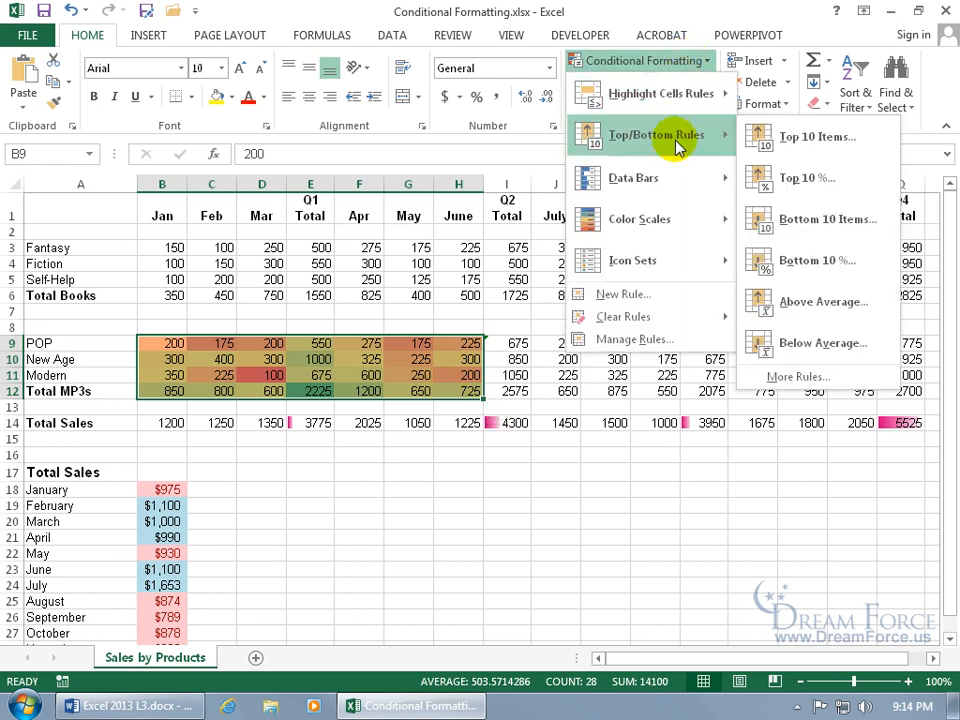
{"action": "left_click", "coordinate": [787, 138]}
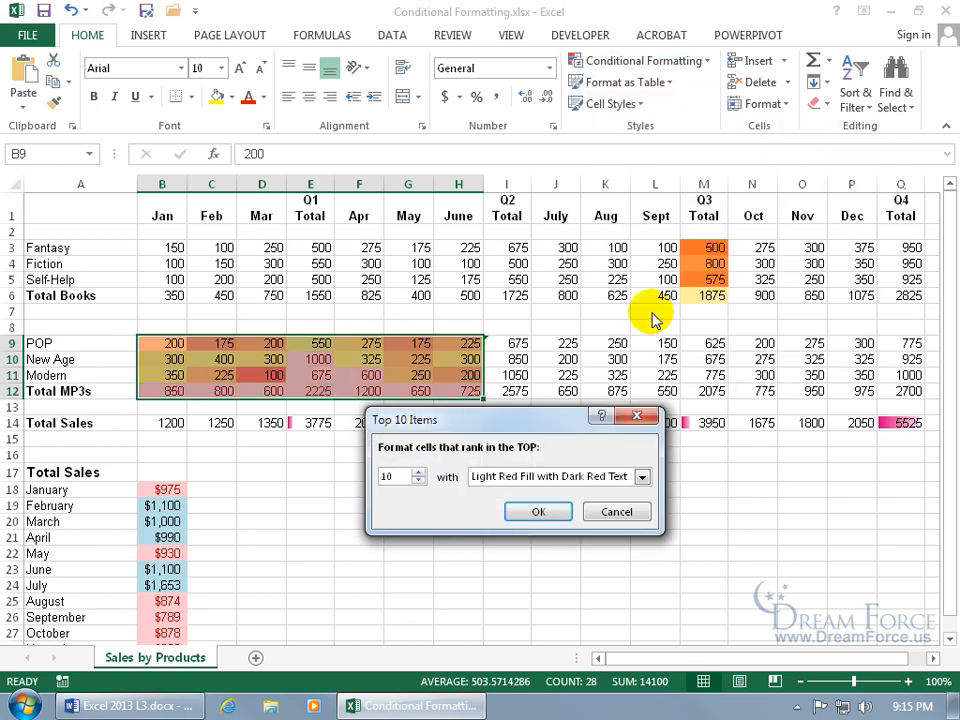
{"action": "left_click", "coordinate": [419, 481]}
{"action": "left_click", "coordinate": [419, 481]}
{"action": "left_click", "coordinate": [419, 481]}
{"action": "left_click", "coordinate": [419, 481]}
{"action": "left_click", "coordinate": [419, 481]}
{"action": "left_click", "coordinate": [419, 481]}
{"action": "left_click", "coordinate": [419, 481]}
{"action": "left_click", "coordinate": [419, 481]}
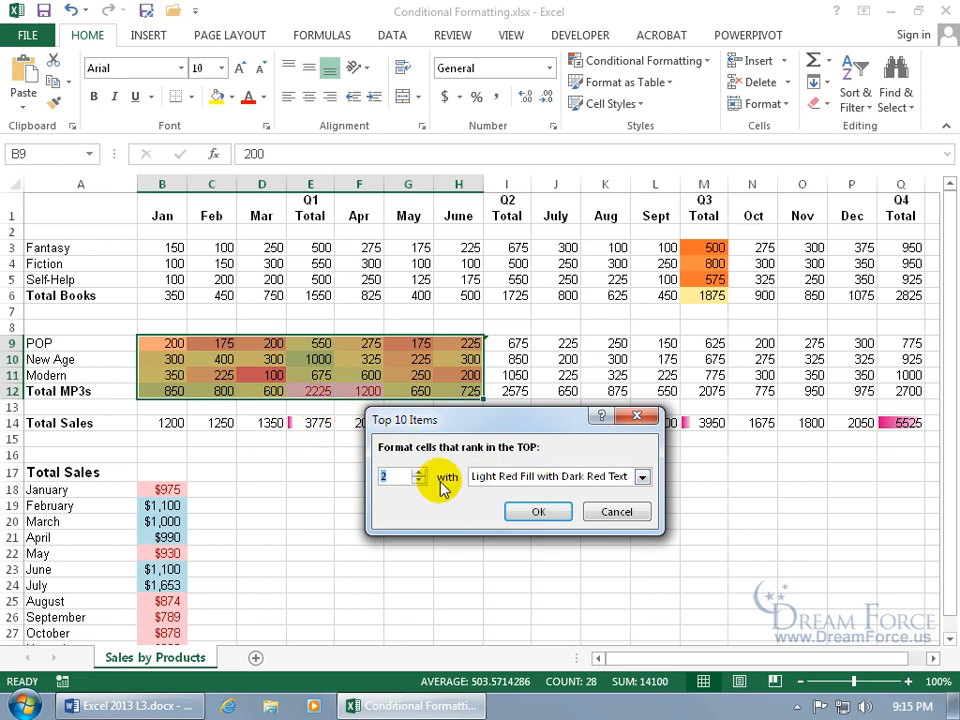
{"action": "left_click", "coordinate": [537, 511]}
{"action": "left_click", "coordinate": [376, 455]}
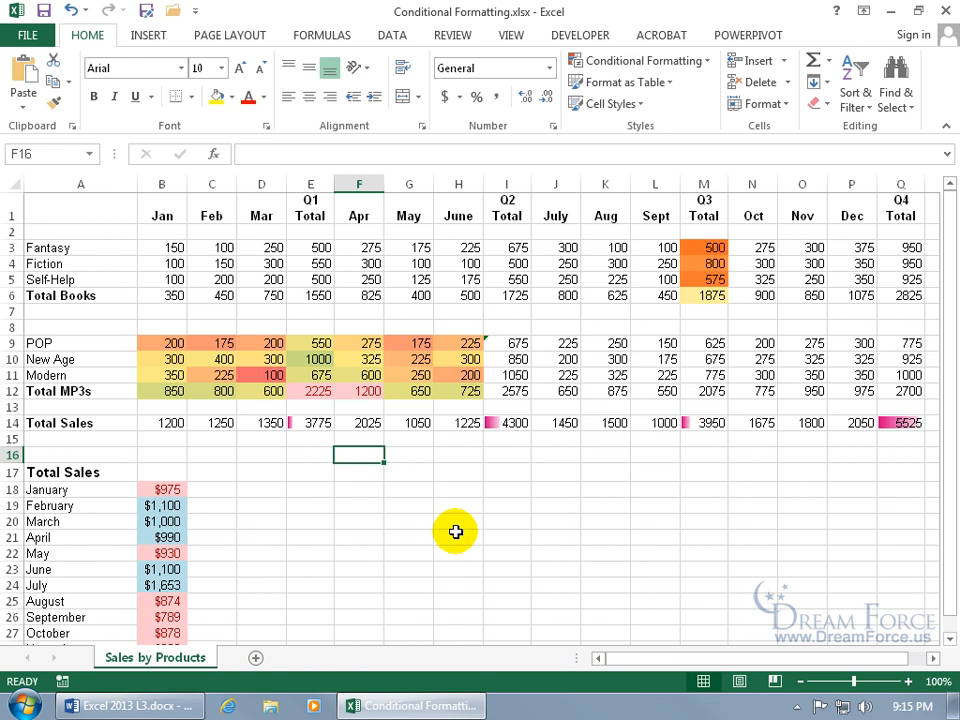
- Try to delete the Top 2 rule of B9:H12 in the Rules Manager
{"action": "left_click_drag", "start_coordinate": [160, 343], "coordinate": [452, 389]}
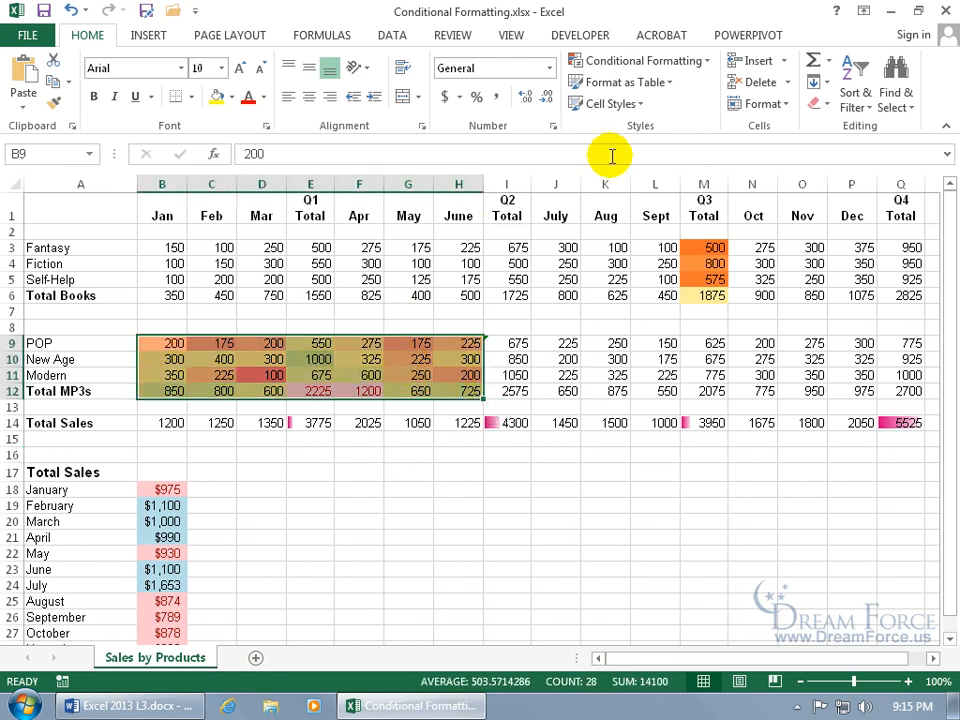
{"action": "left_click", "coordinate": [700, 62]}
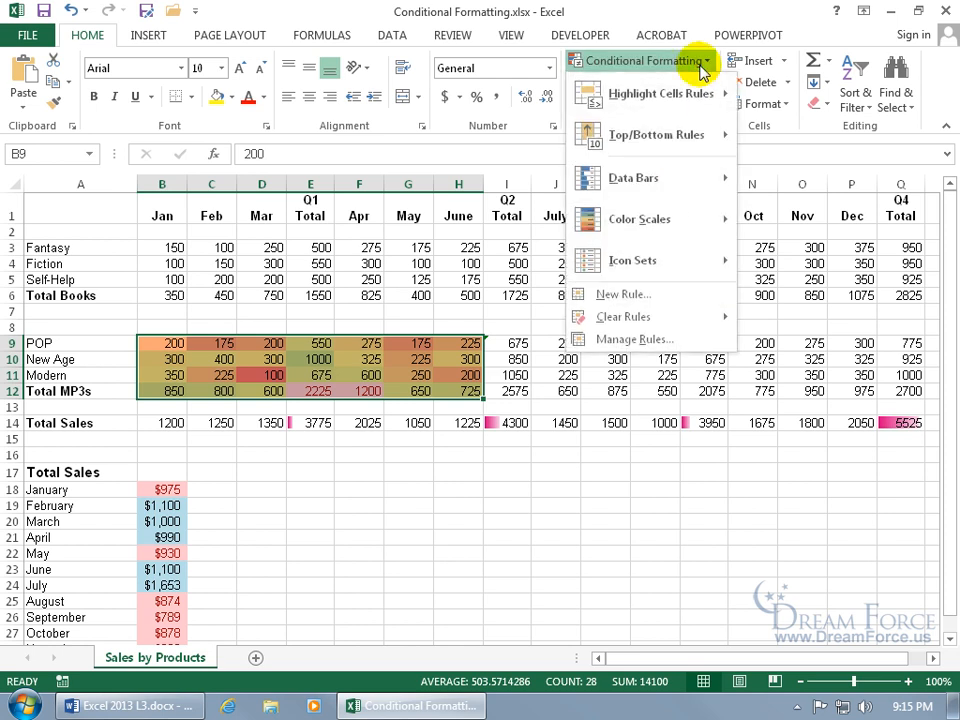
{"action": "left_click", "coordinate": [636, 339]}
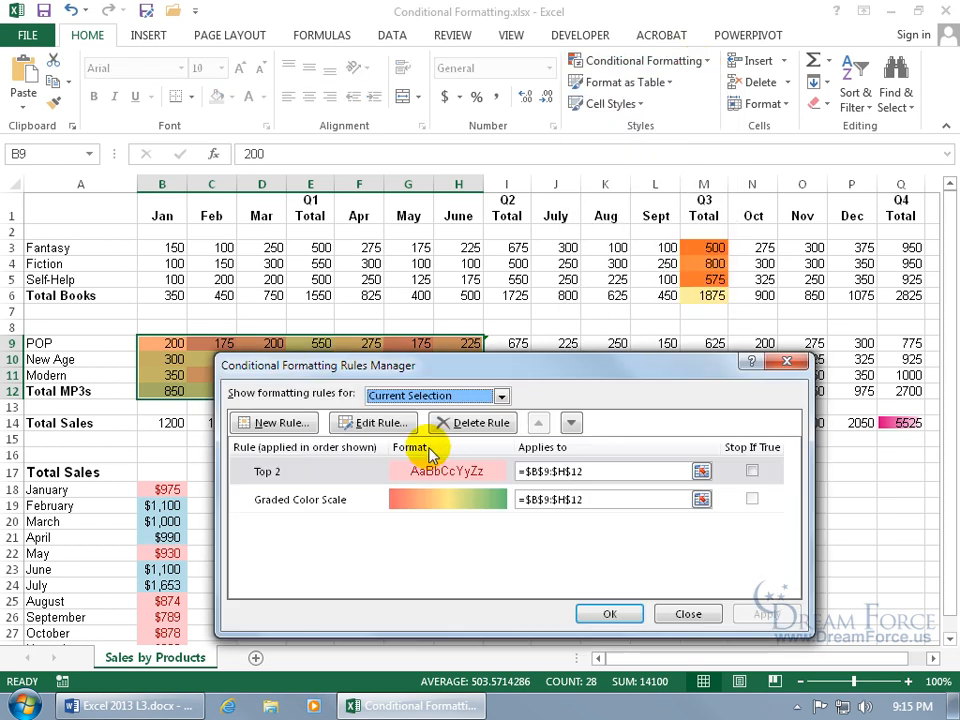
{"action": "left_click", "coordinate": [340, 471]}
{"action": "left_click", "coordinate": [458, 422]}
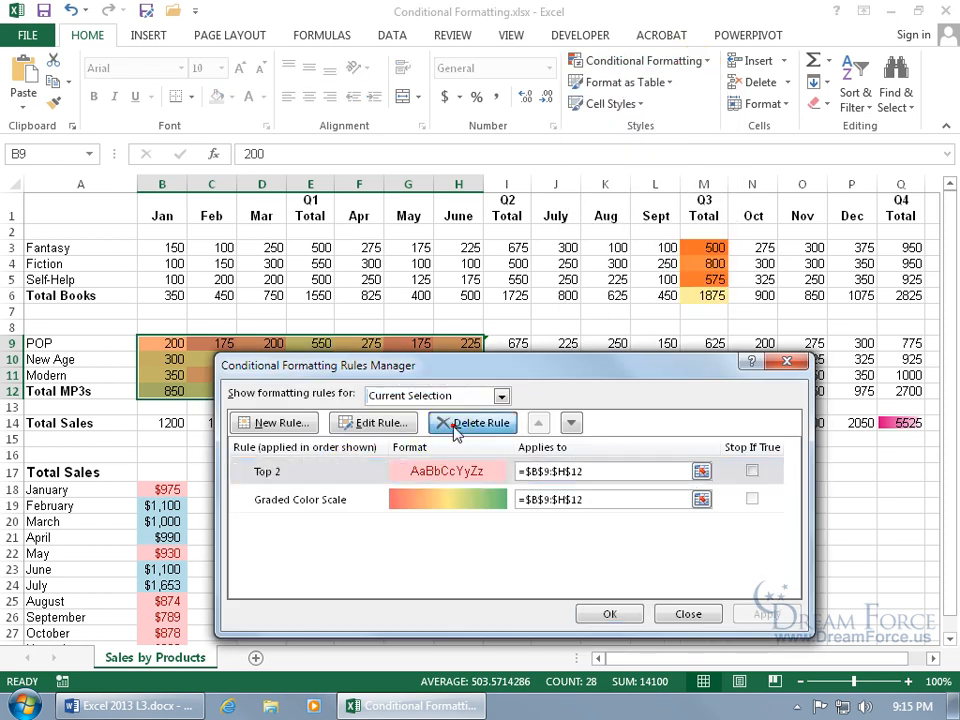
- Review the ranked, average, unique or duplicate, and formula rule types for the Graded Color Scale rule, then cancel the edit and the Rules Manager
{"action": "left_click", "coordinate": [372, 486]}
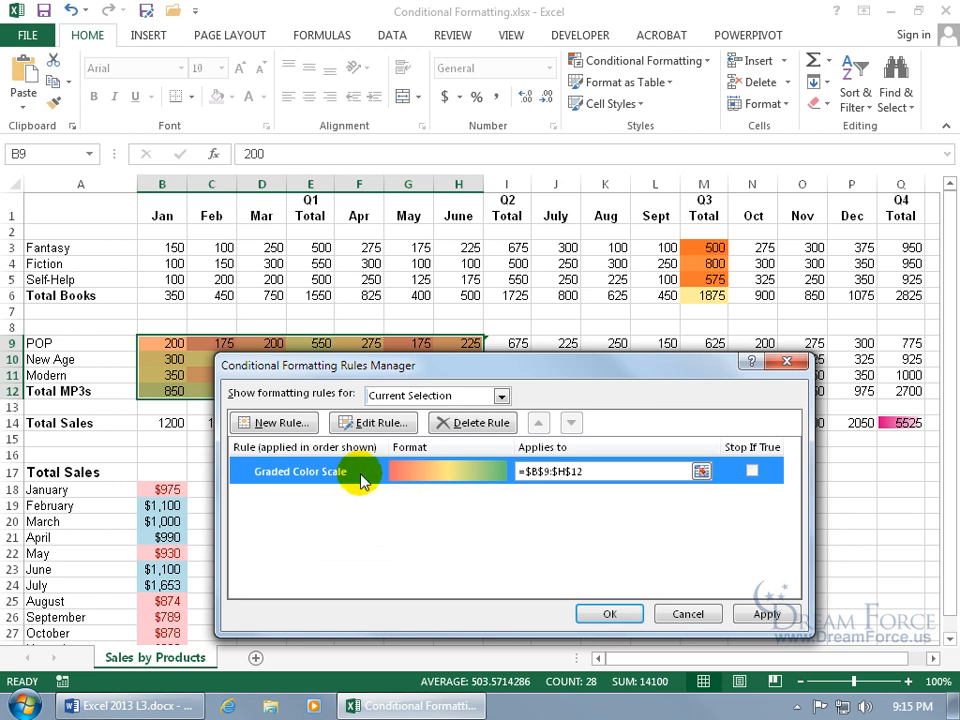
{"action": "double_click", "coordinate": [360, 472]}
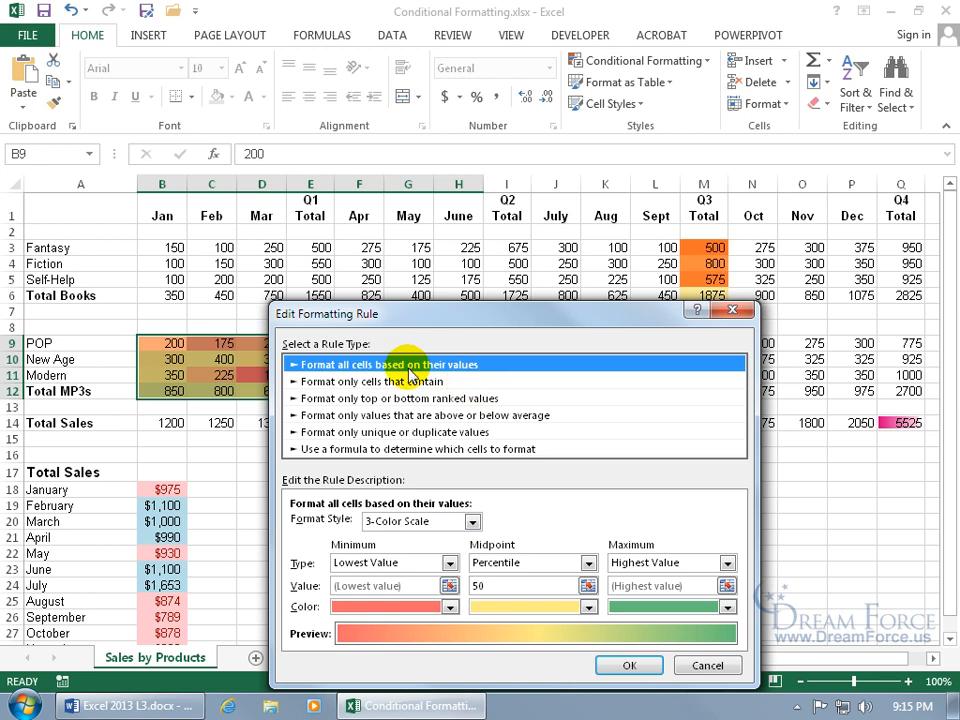
{"action": "left_click", "coordinate": [462, 398]}
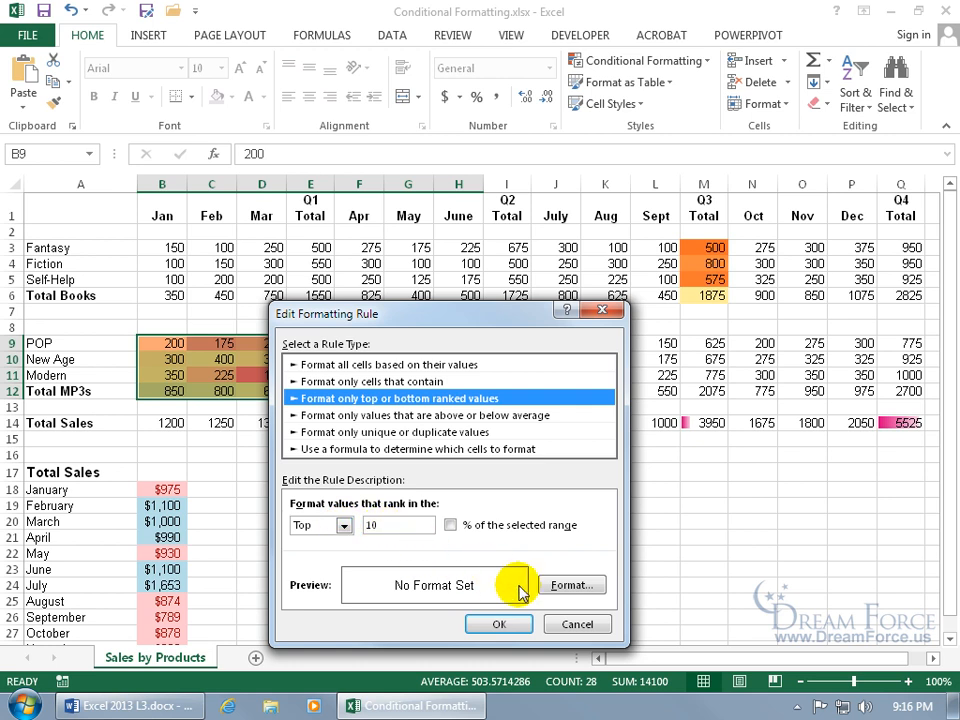
{"action": "left_click", "coordinate": [426, 415]}
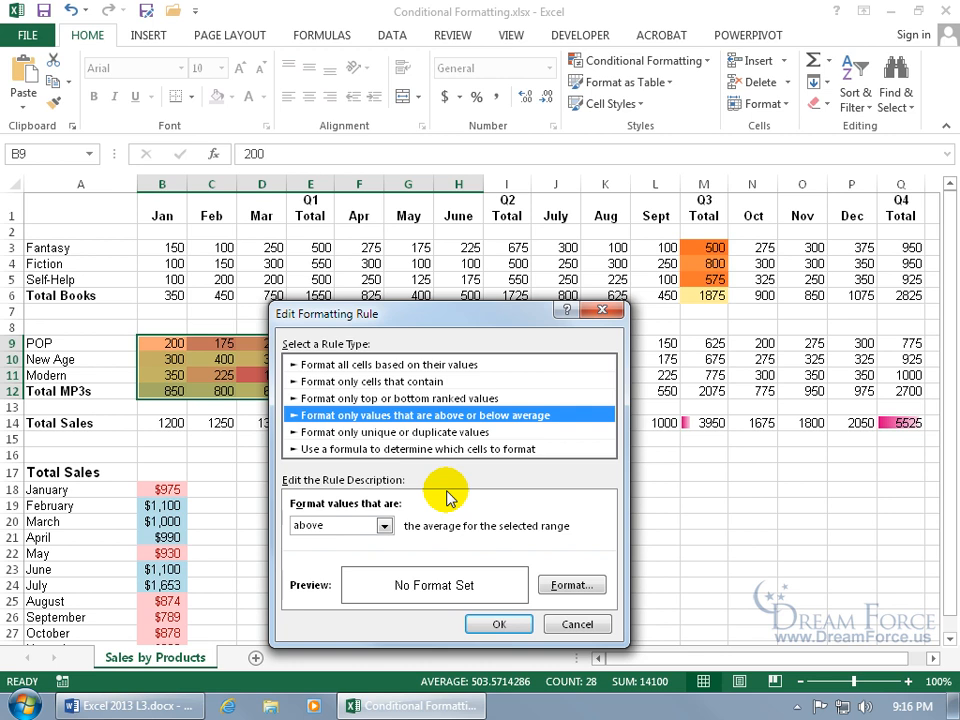
{"action": "left_click", "coordinate": [440, 432]}
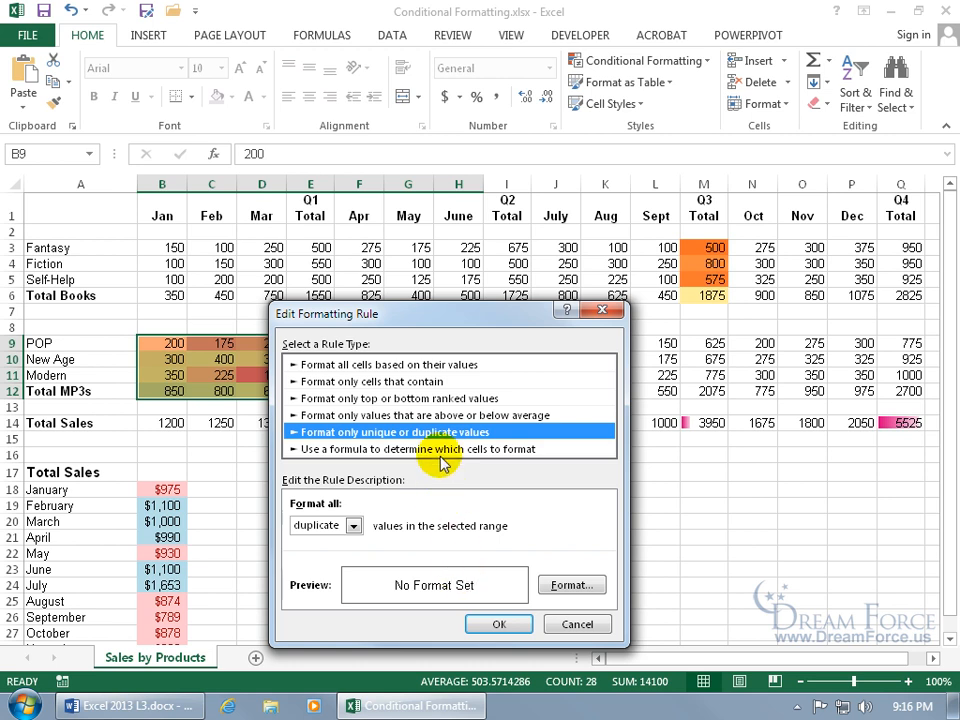
{"action": "left_click", "coordinate": [441, 449]}
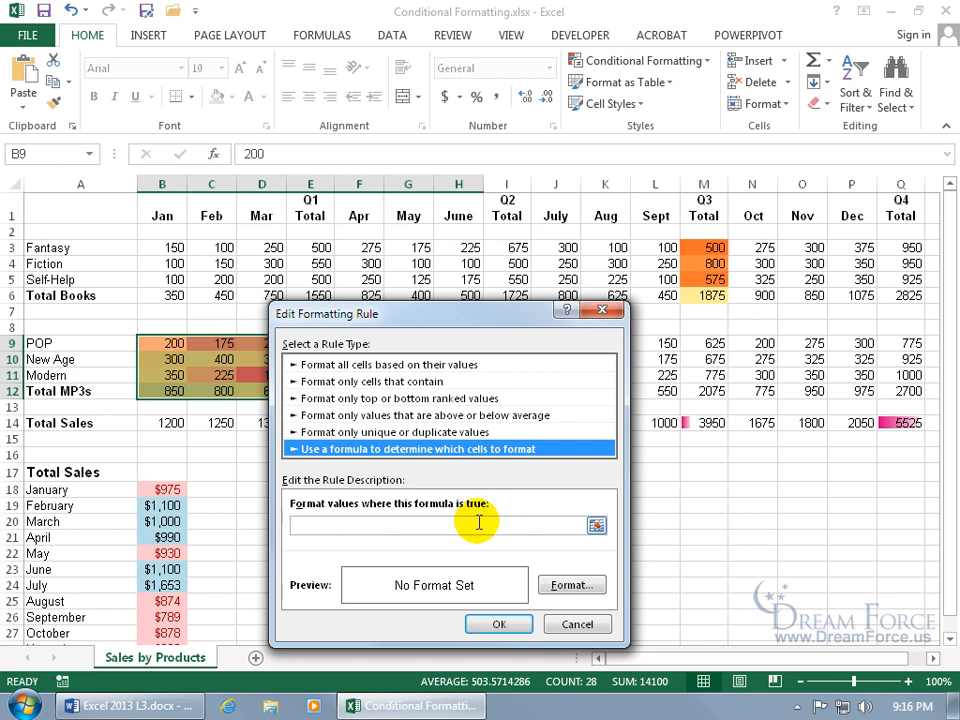
{"action": "left_click", "coordinate": [563, 620]}
{"action": "left_click", "coordinate": [676, 615]}
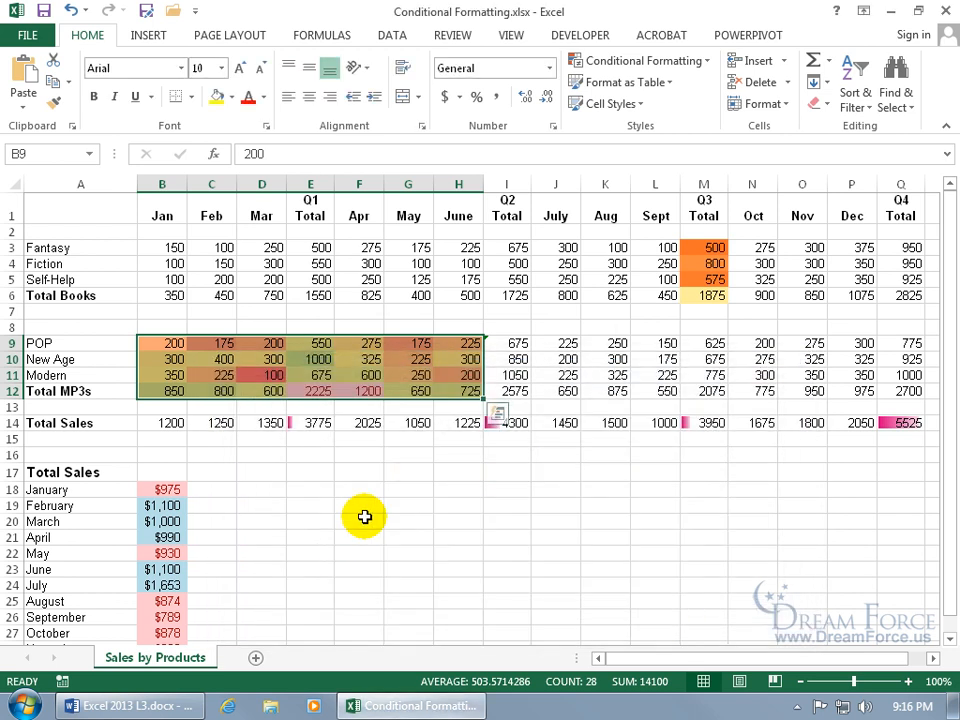
- Enter the formula =AND(B9>=200,B9<=600) in cell F18
{"action": "left_click", "coordinate": [358, 487]}
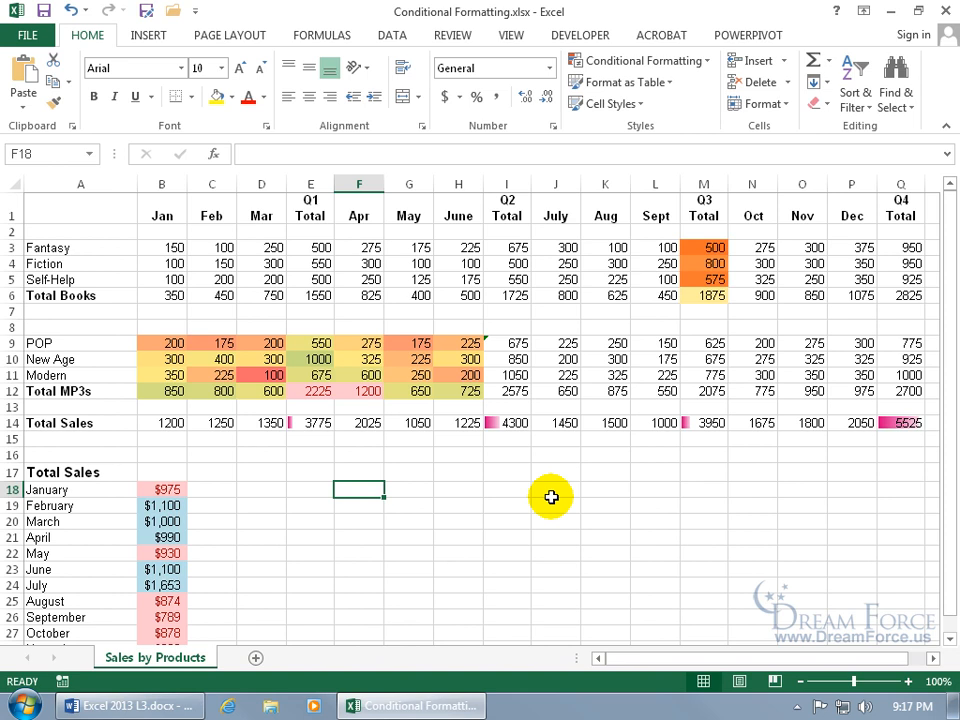
{"action": "type", "text": "=and"}
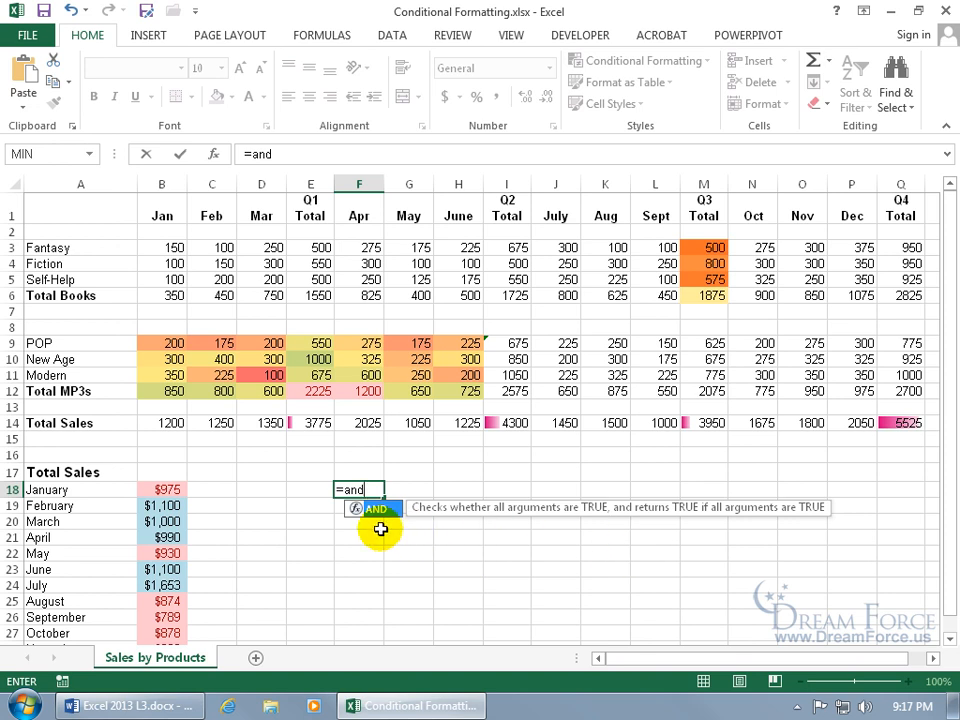
{"action": "key", "text": "Tab"}
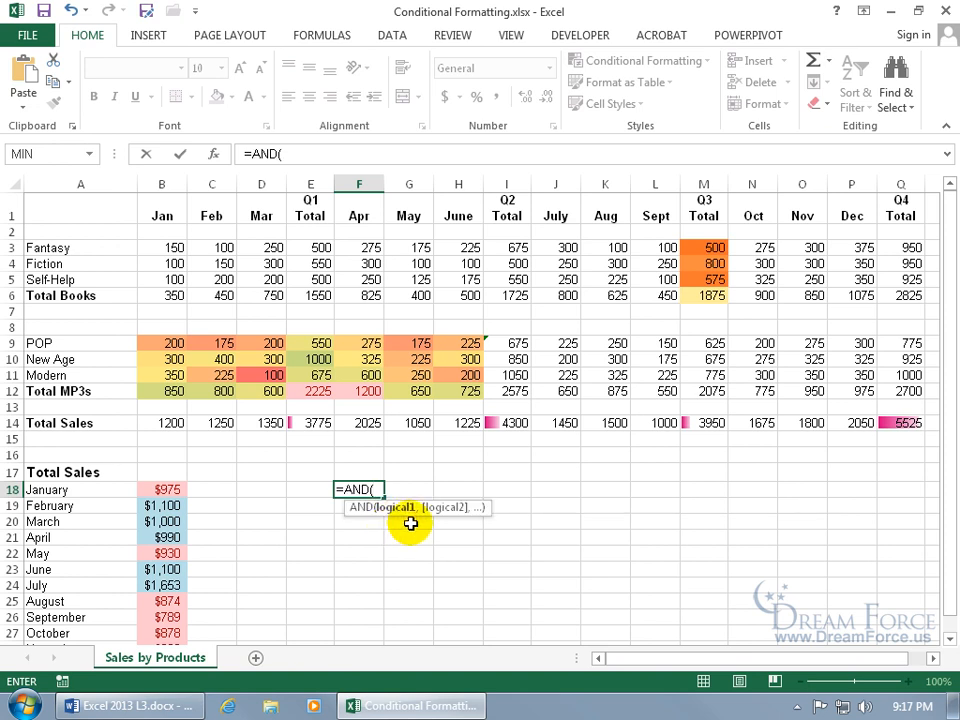
{"action": "left_click", "coordinate": [167, 342]}
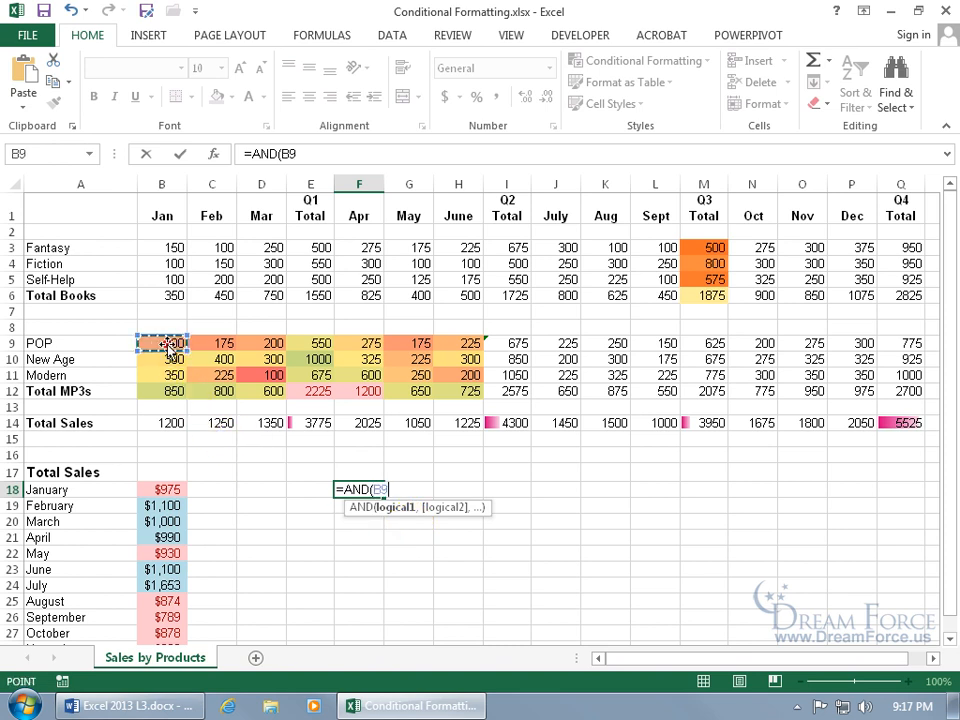
{"action": "type", "text": ">="}
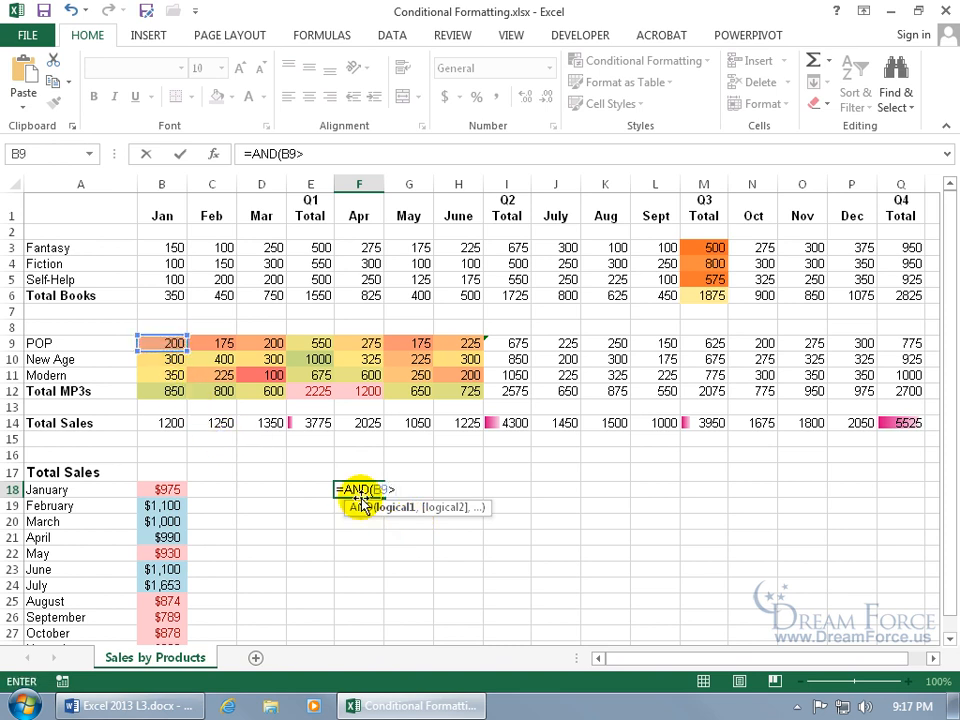
{"action": "type", "text": "00,"}
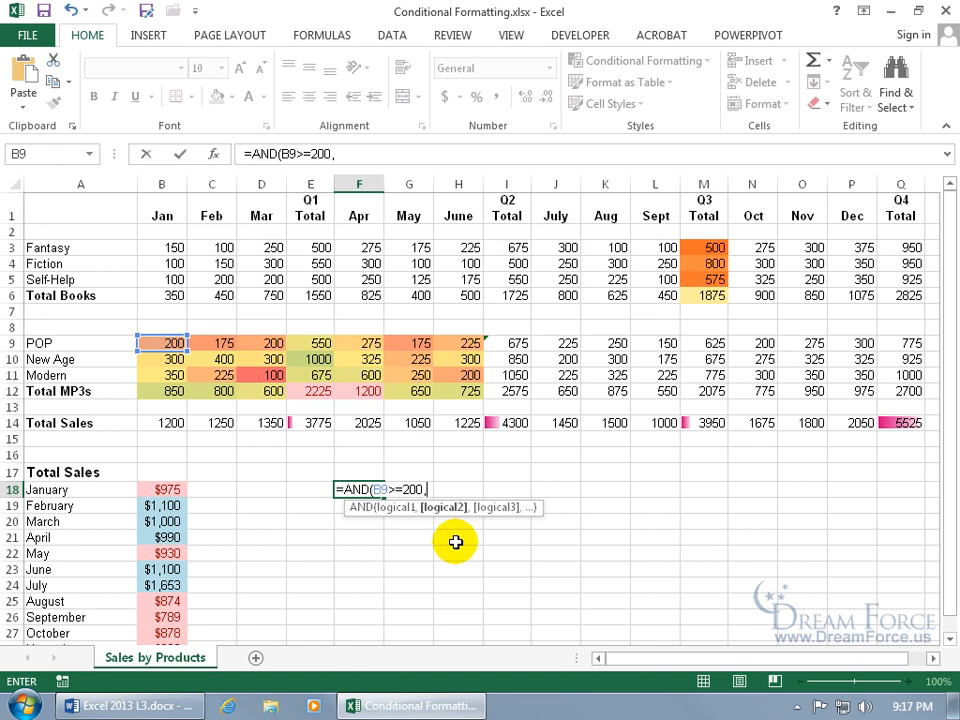
{"action": "left_click", "coordinate": [170, 344]}
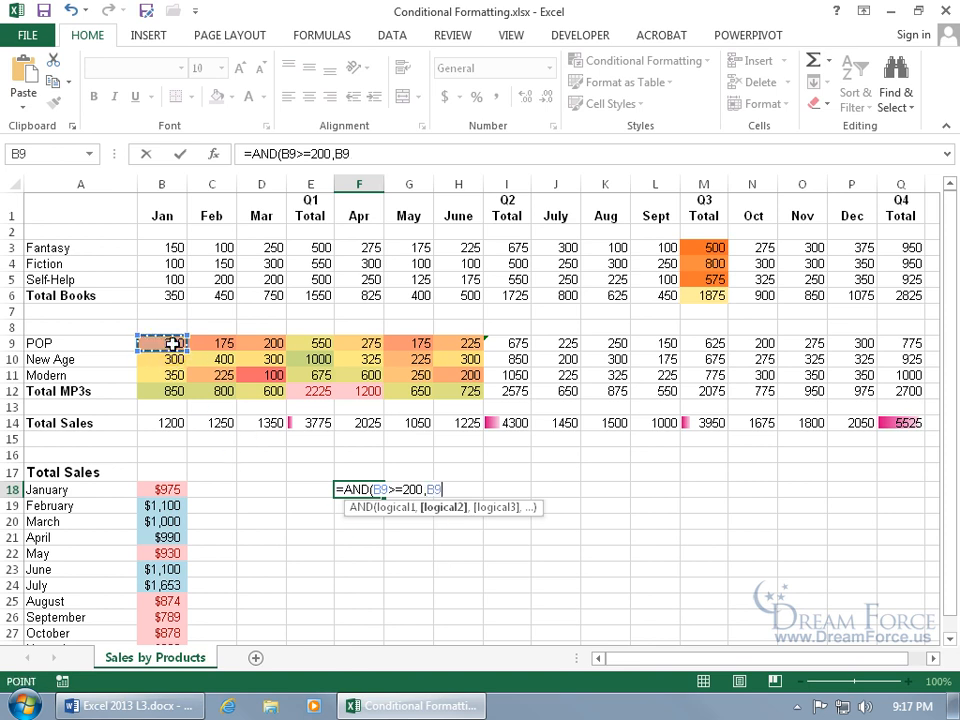
{"action": "type", "text": "<"}
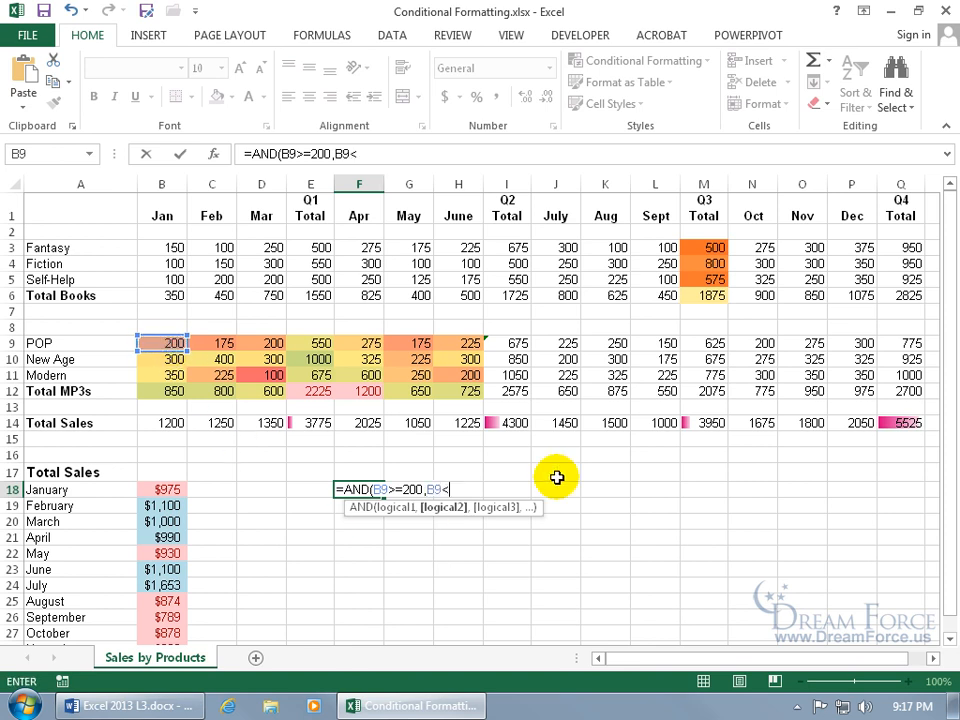
{"action": "type", "text": "=600"}
{"action": "key", "text": "Return"}
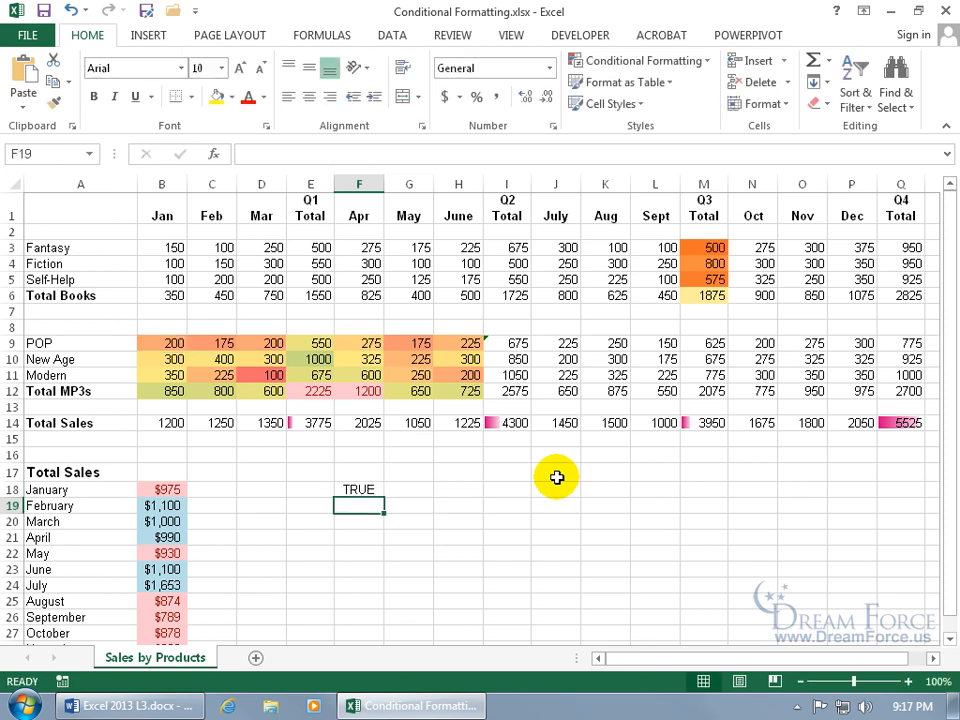
- Copy the full text of the AND formula from inside cell F18, then leave the cell without editing it
{"action": "left_click", "coordinate": [361, 487]}
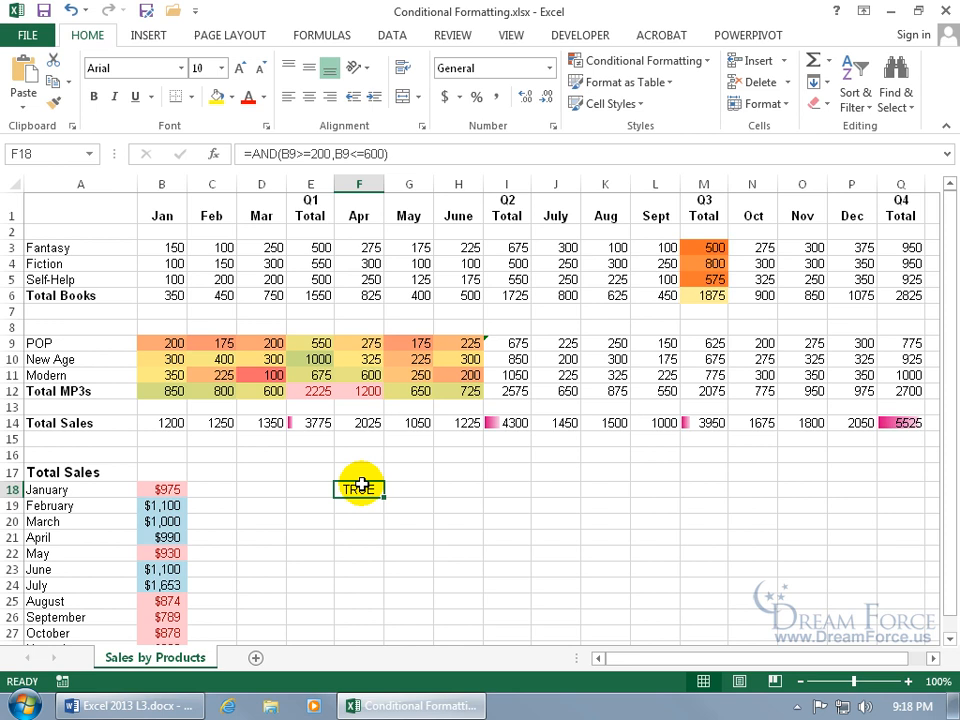
{"action": "left_click", "coordinate": [176, 344]}
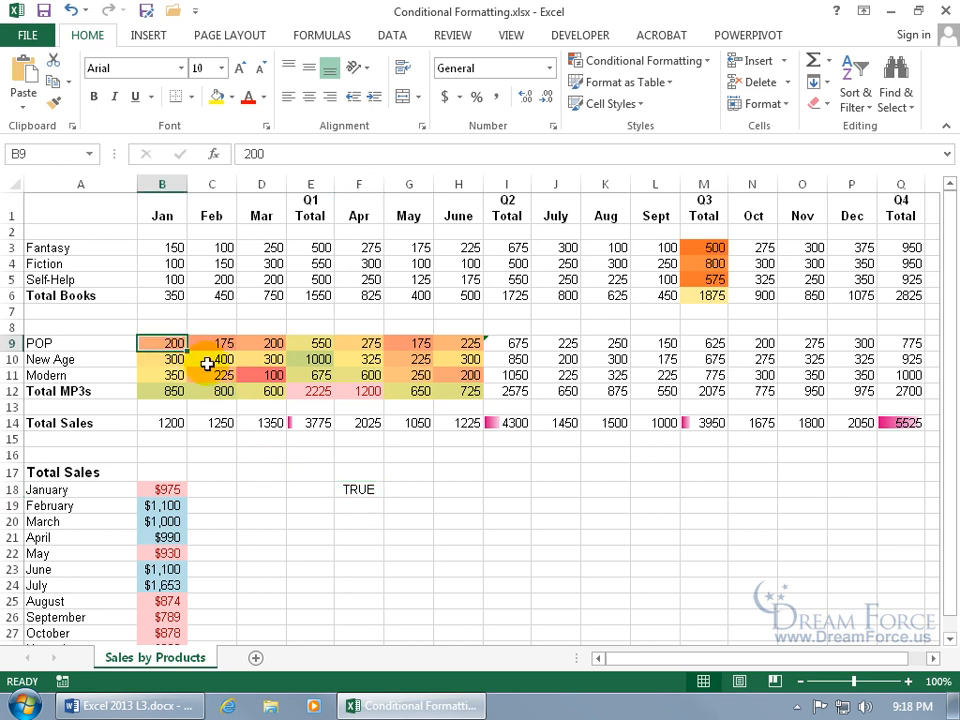
{"action": "left_click_drag", "start_coordinate": [171, 345], "coordinate": [460, 386]}
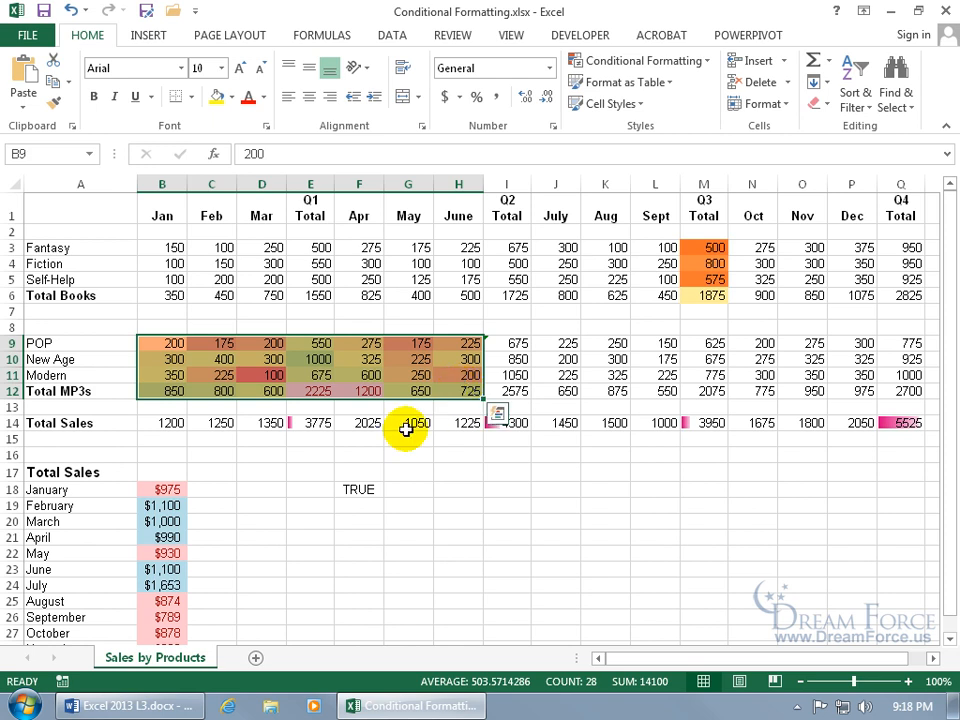
{"action": "left_click", "coordinate": [353, 490]}
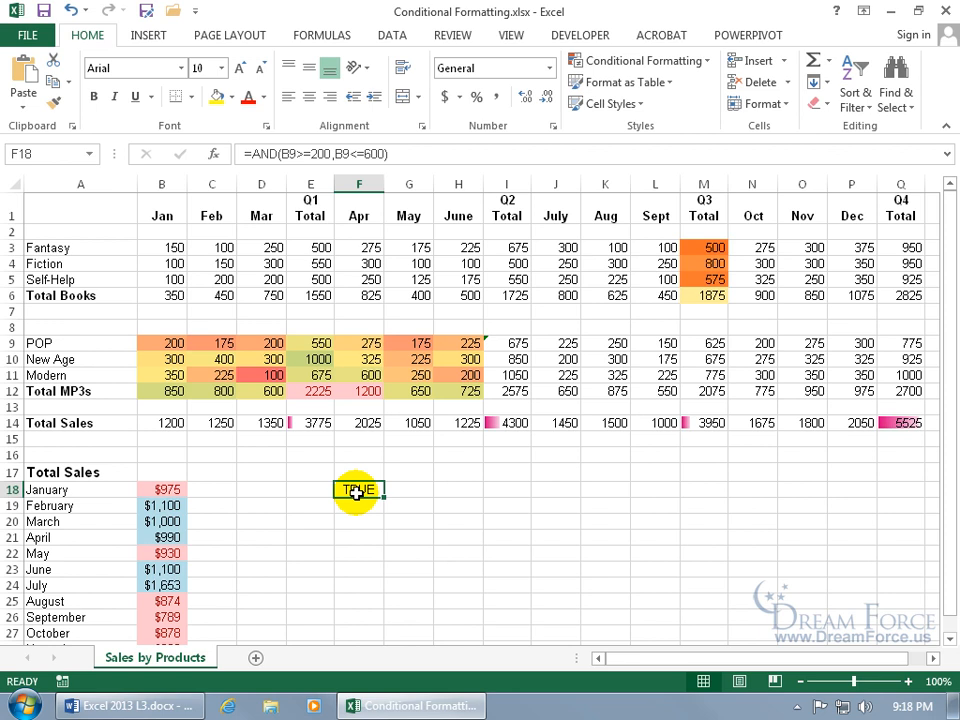
{"action": "double_click", "coordinate": [364, 489]}
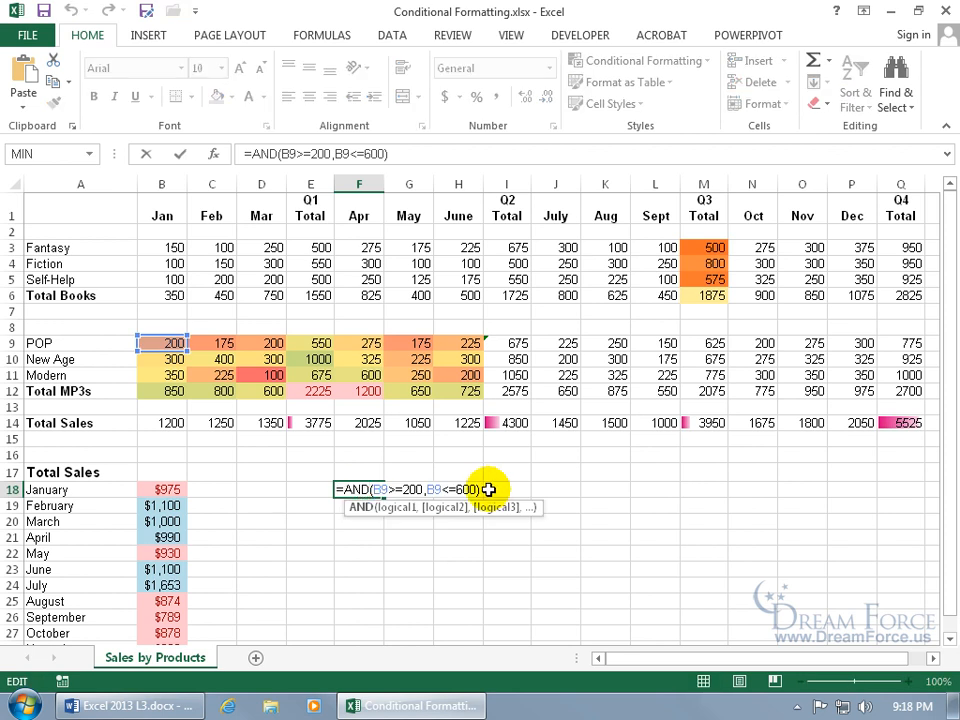
{"action": "left_click_drag", "start_coordinate": [333, 489], "coordinate": [486, 502]}
{"action": "key", "text": "ctrl+c"}
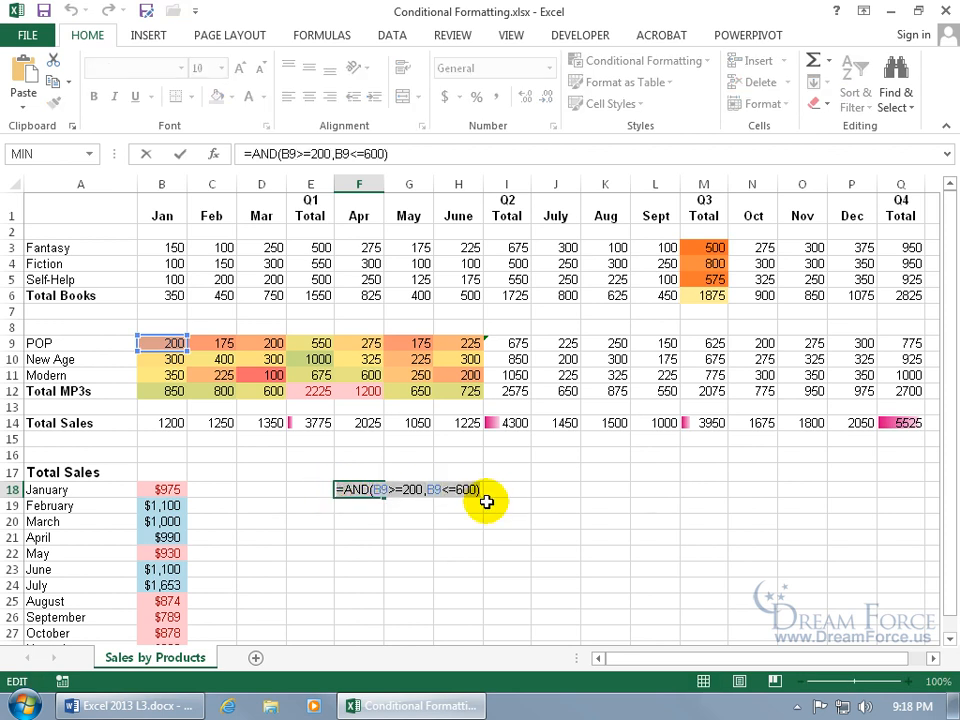
{"action": "key", "text": "Escape"}
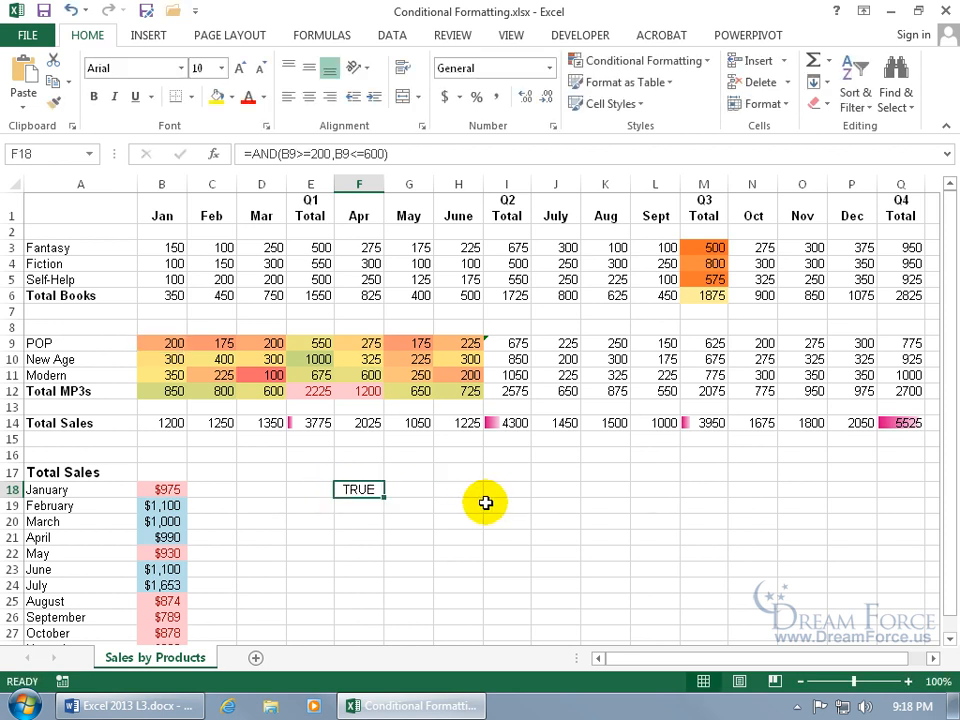
- Delete the Top 2 rule of B9:H12 in the Conditional Formatting Rules Manager
{"action": "left_click_drag", "start_coordinate": [157, 342], "coordinate": [454, 388]}
{"action": "left_click", "coordinate": [665, 63]}
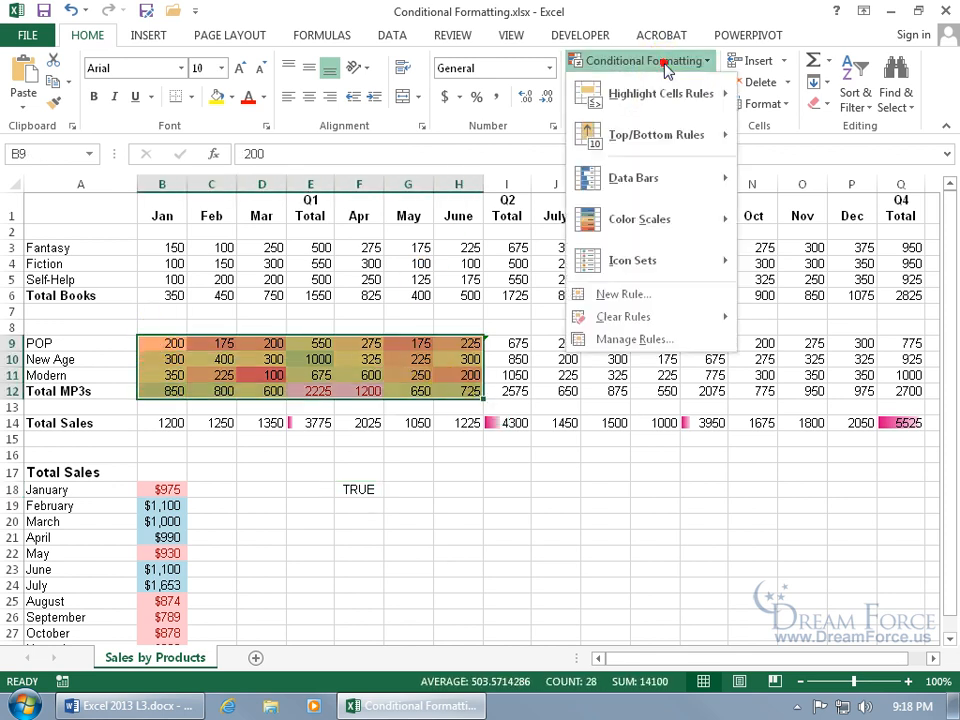
{"action": "left_click", "coordinate": [645, 339]}
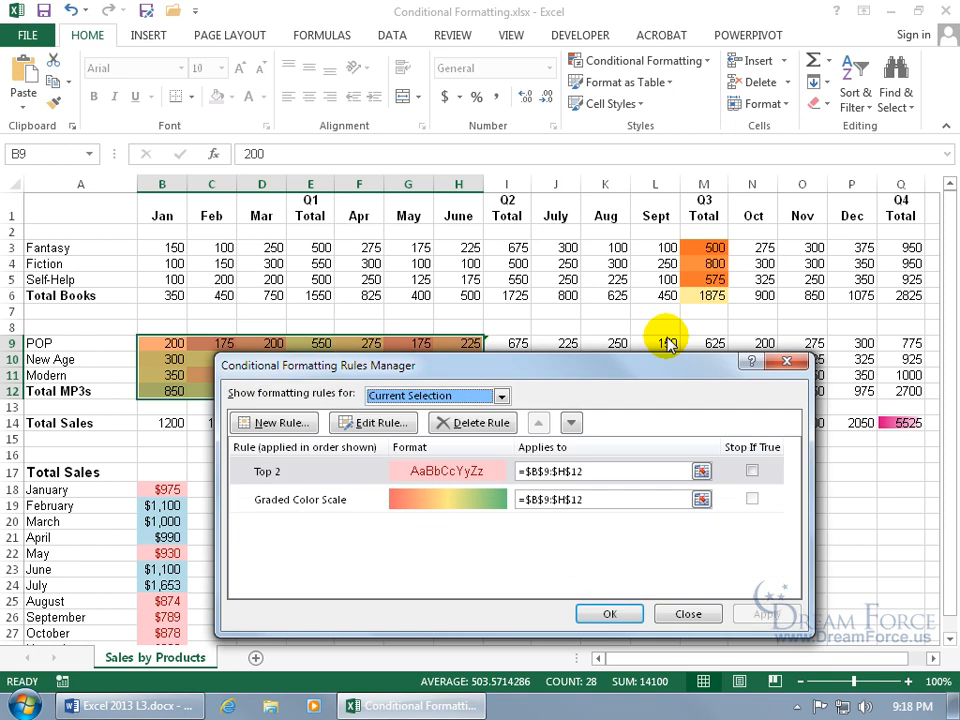
{"action": "left_click", "coordinate": [447, 477]}
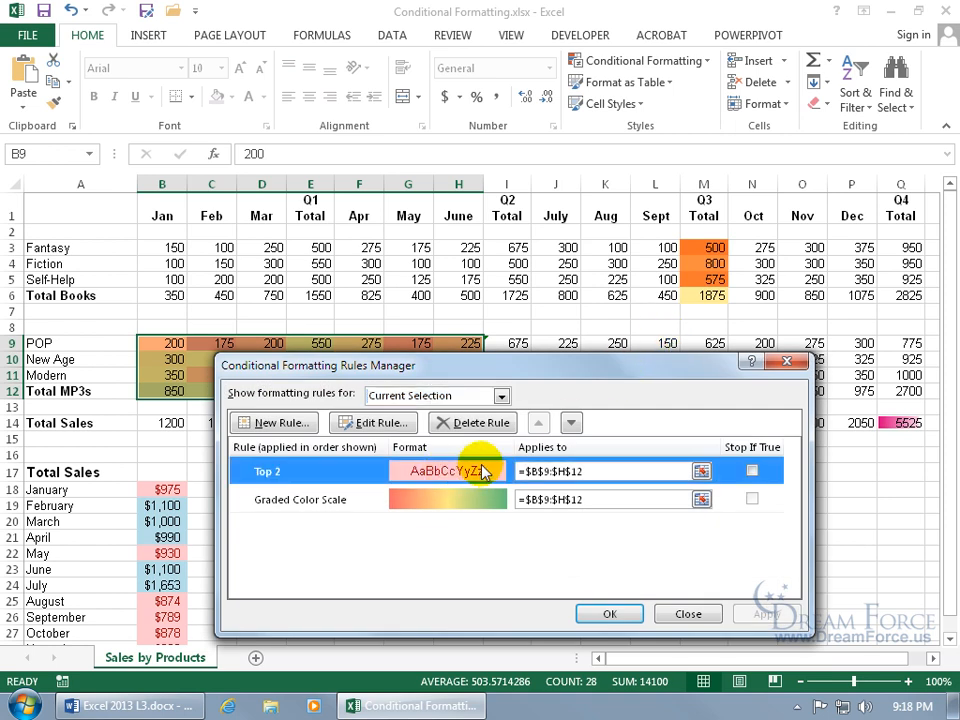
{"action": "left_click", "coordinate": [480, 424]}
- Change the Graded Color Scale rule to a formula-based rule and paste =AND(B9>=200,B9<=600) as its formula
{"action": "double_click", "coordinate": [336, 472]}
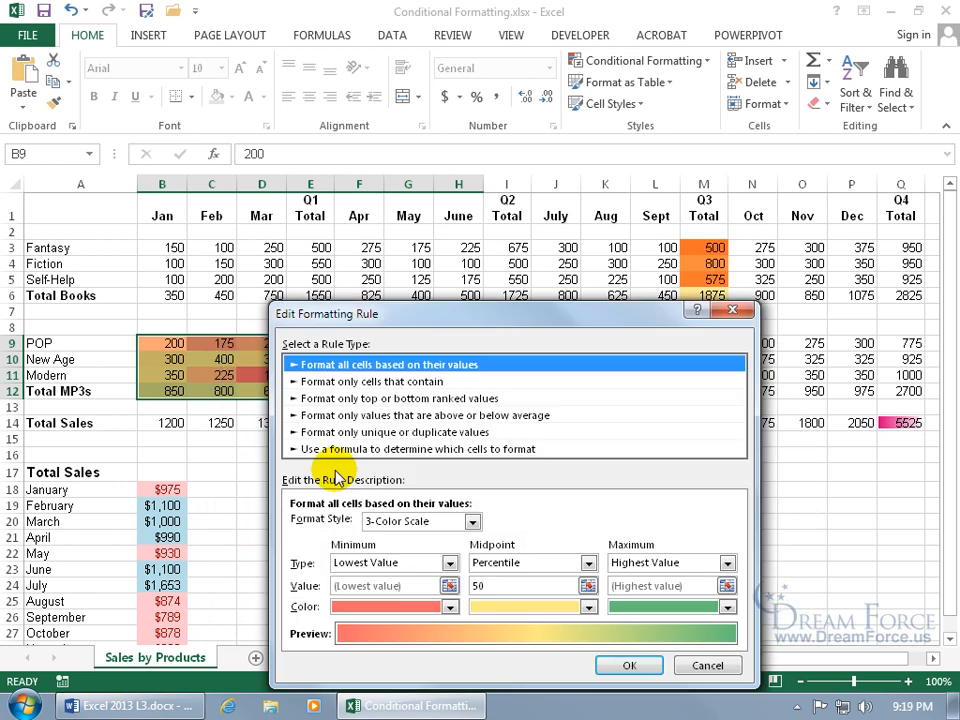
{"action": "left_click", "coordinate": [345, 449]}
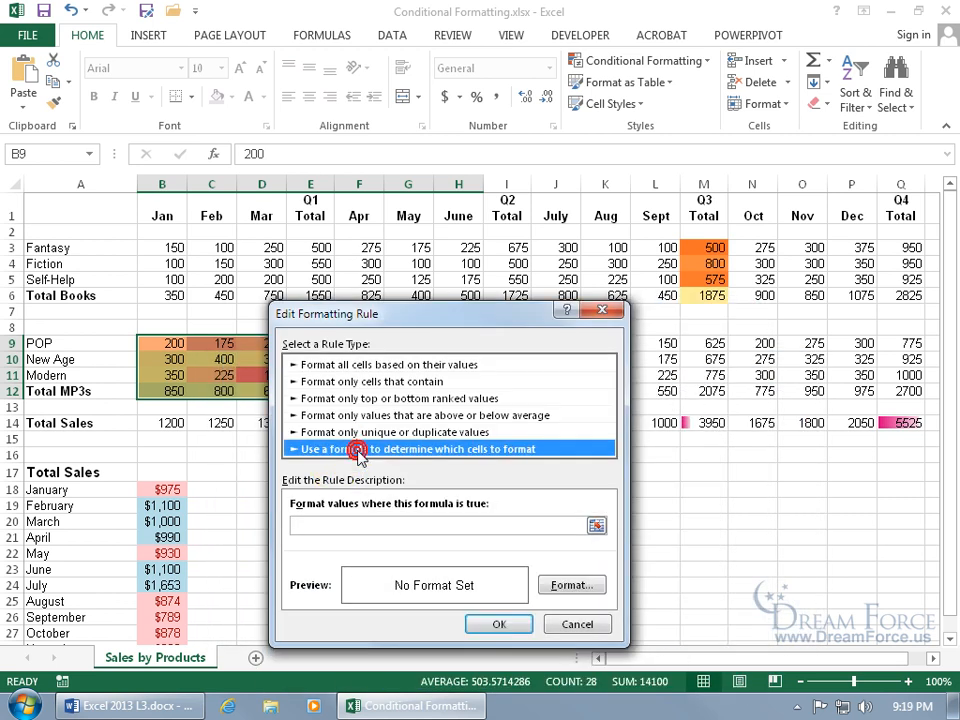
{"action": "left_click", "coordinate": [356, 522]}
{"action": "key", "text": "ctrl+v"}
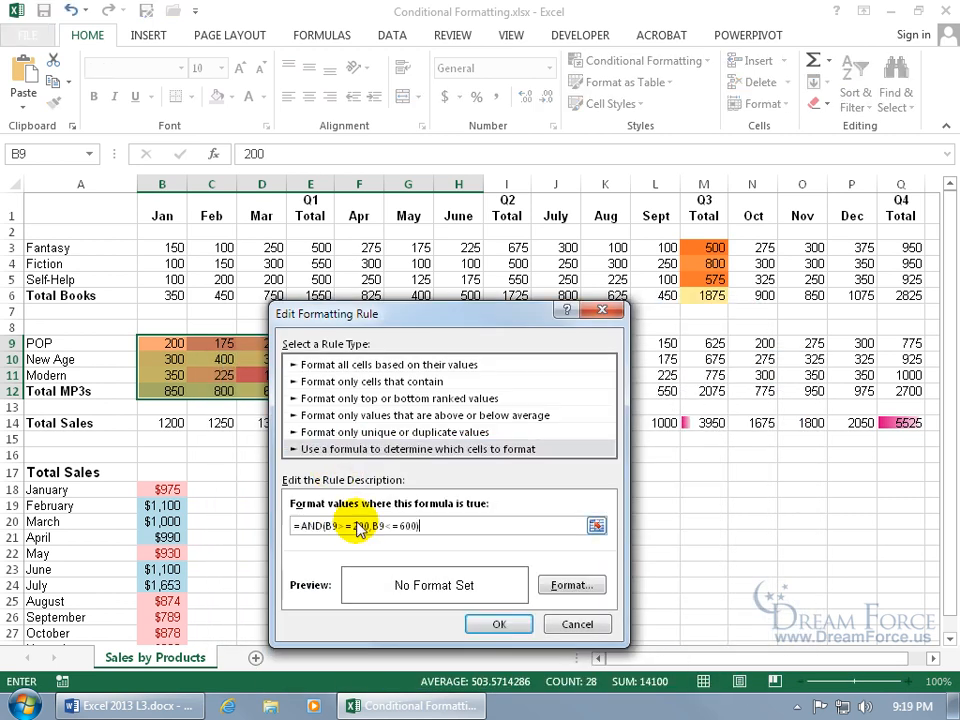
- Set the formula rule's font style to Bold and apply the rule to B9:H12
{"action": "left_click", "coordinate": [569, 585]}
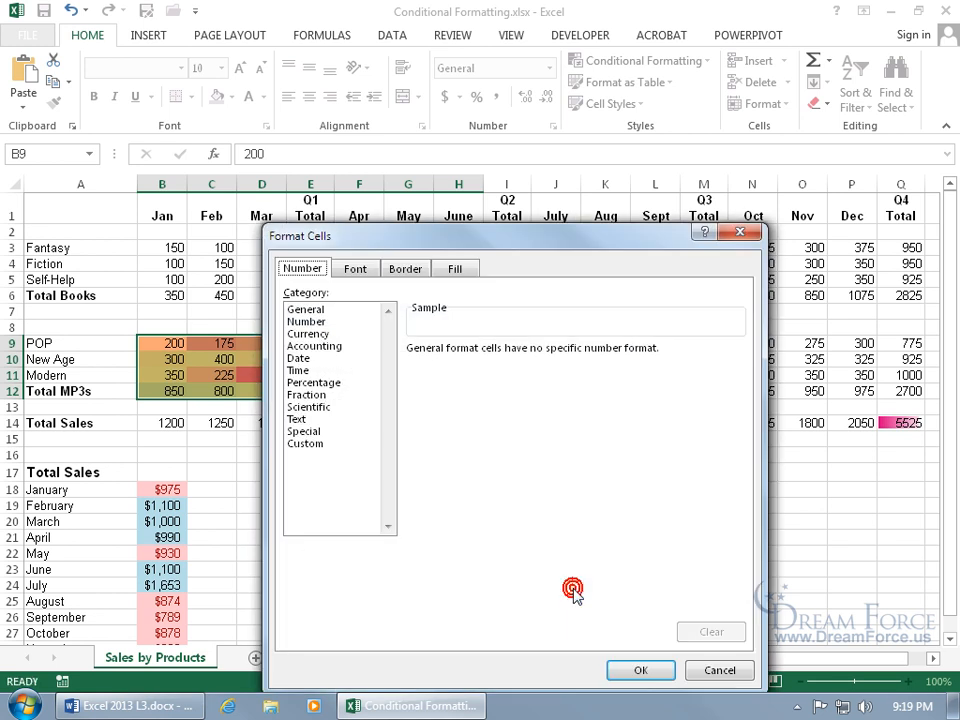
{"action": "left_click", "coordinate": [358, 268]}
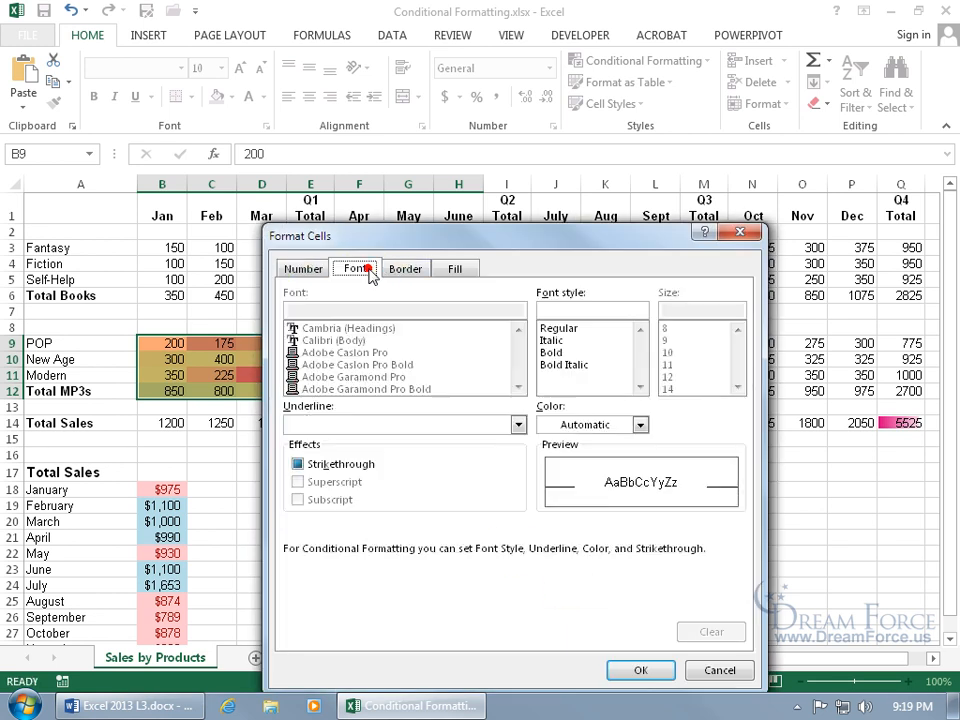
{"action": "left_click", "coordinate": [551, 352]}
{"action": "left_click", "coordinate": [640, 670]}
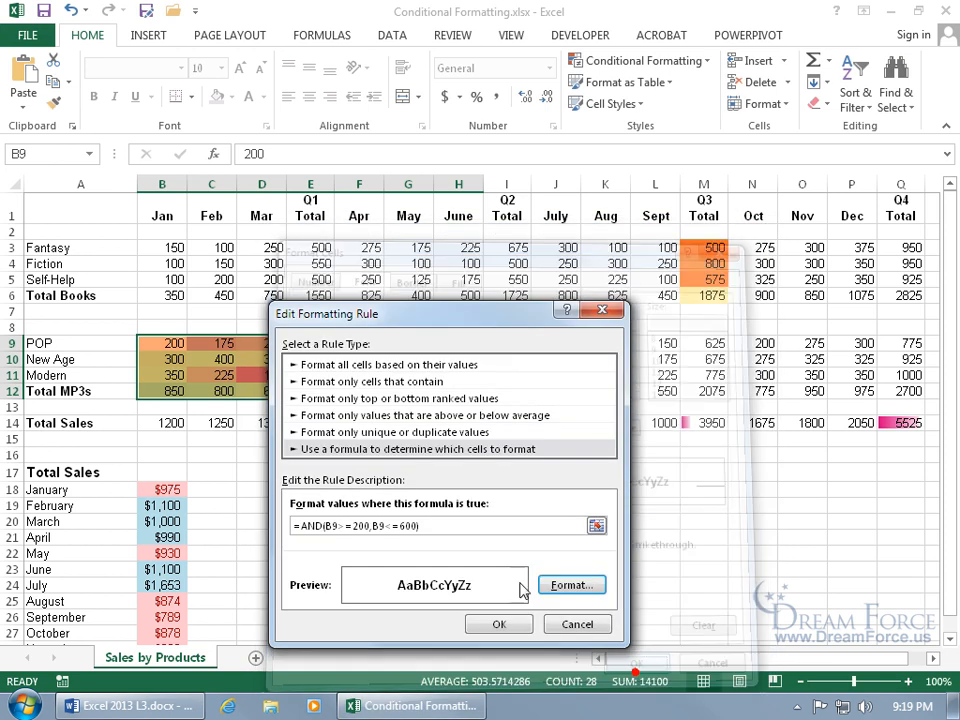
{"action": "left_click", "coordinate": [499, 624]}
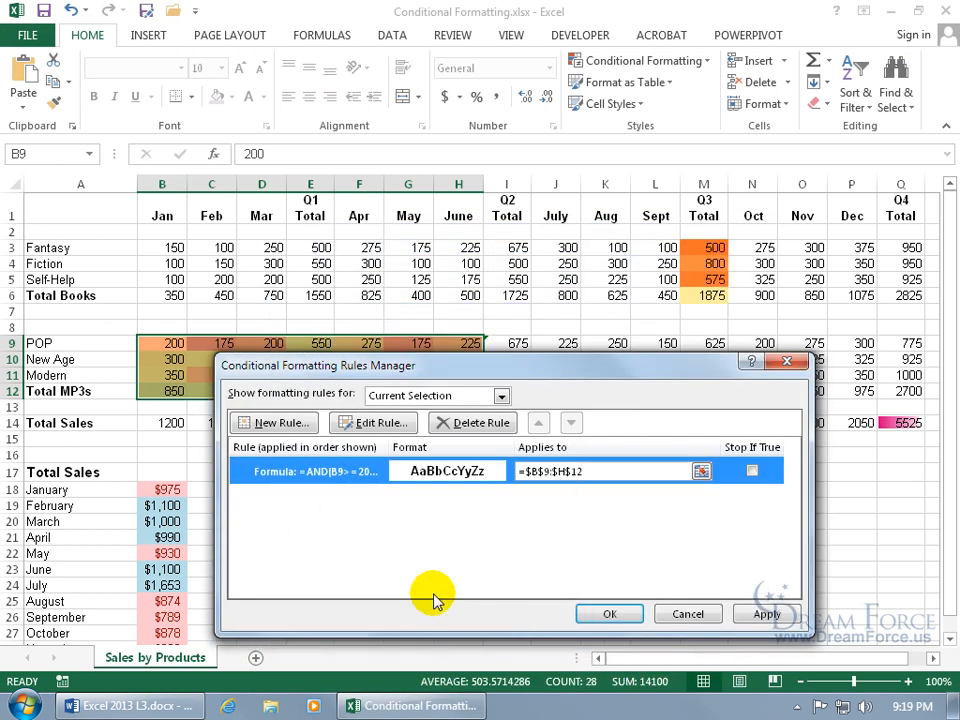
{"action": "left_click", "coordinate": [609, 615]}
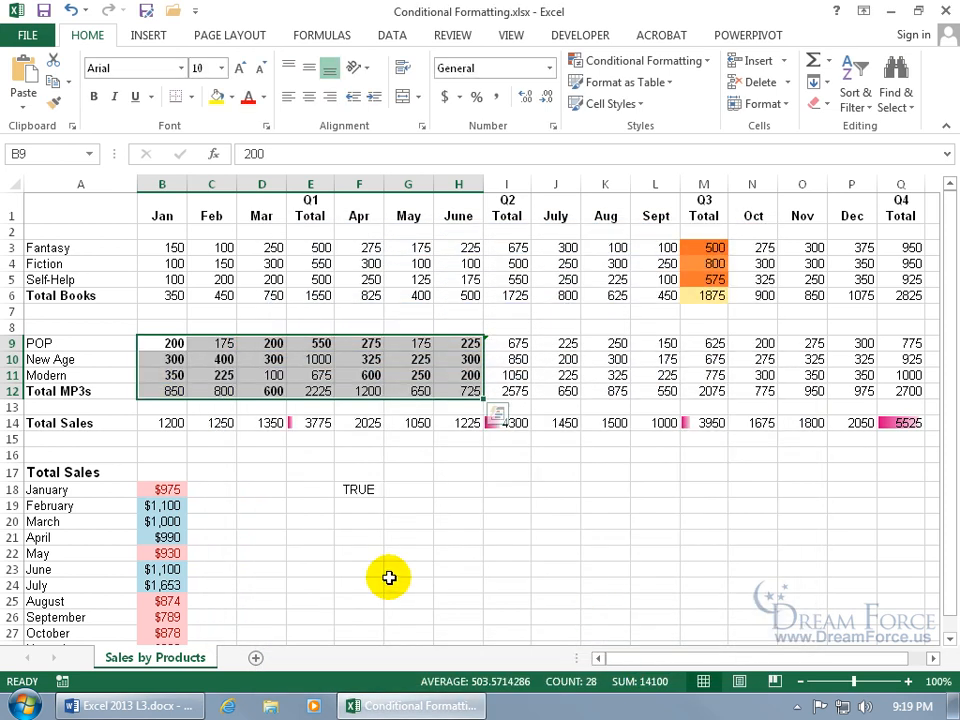
- Make both B9 references absolute in F18's formula so it reads =AND($B$9>=200,$B$9<=600)
{"action": "left_click", "coordinate": [343, 490]}
{"action": "double_click", "coordinate": [343, 490]}
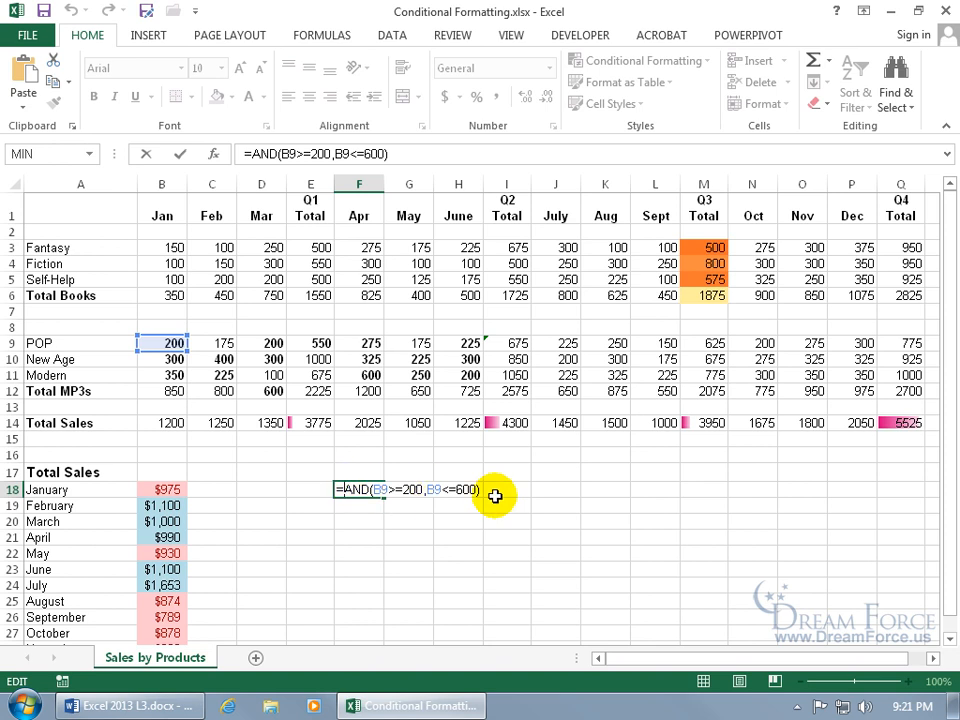
{"action": "left_click", "coordinate": [372, 490]}
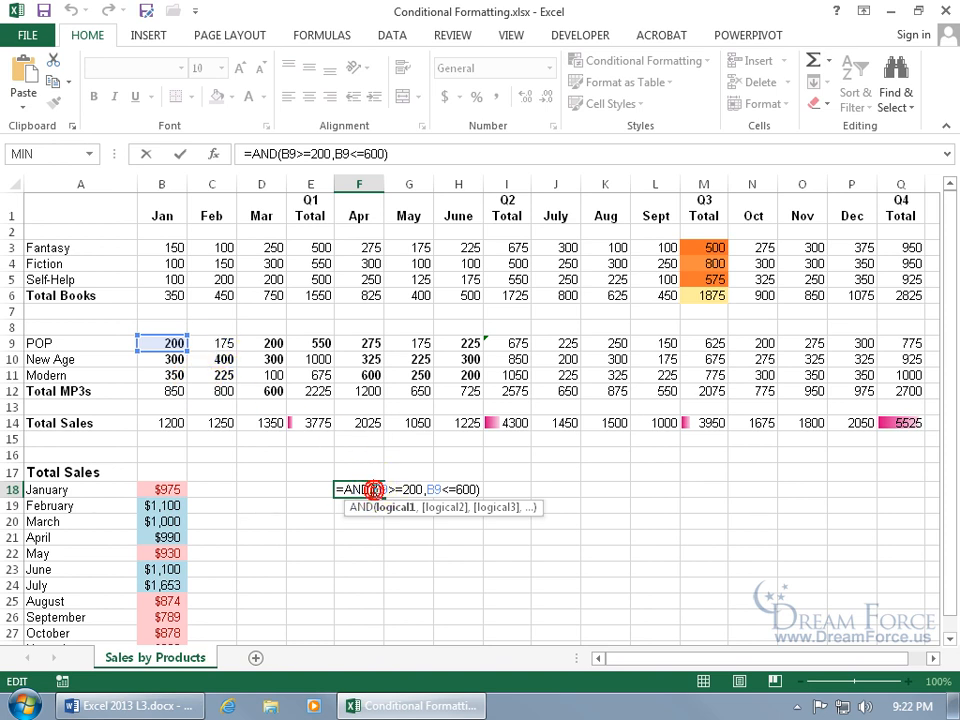
{"action": "key", "text": "F4"}
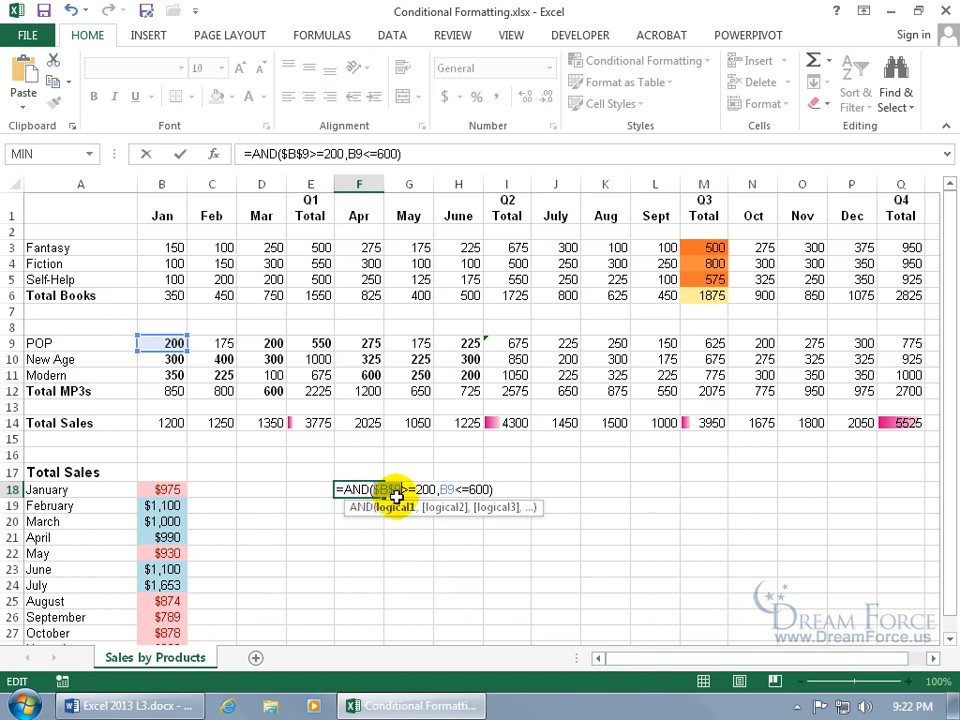
{"action": "left_click", "coordinate": [440, 489]}
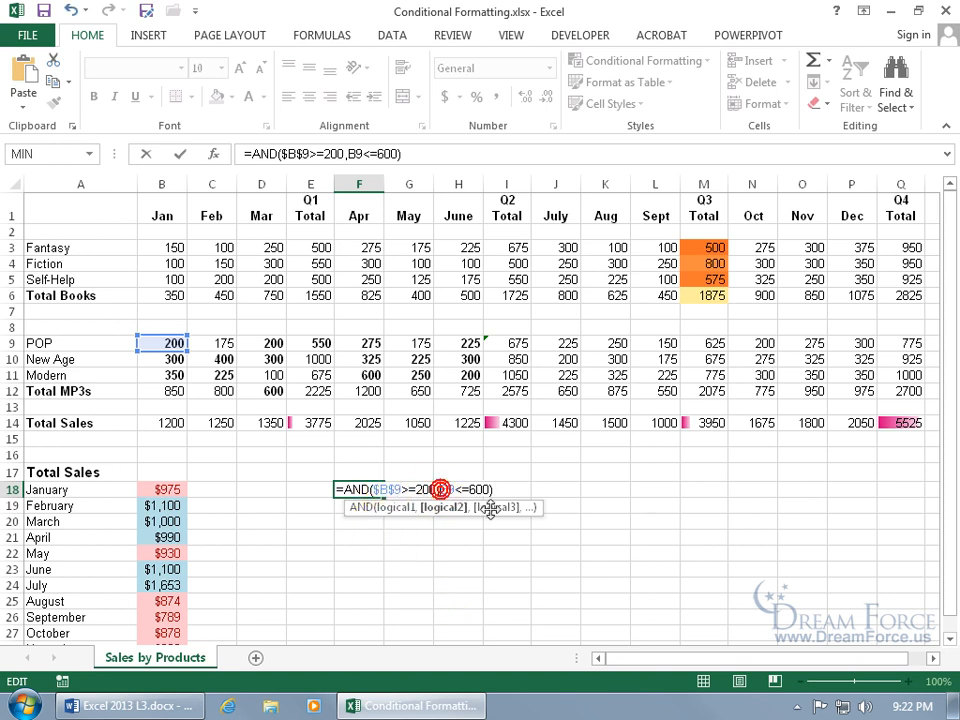
{"action": "key", "text": "F4"}
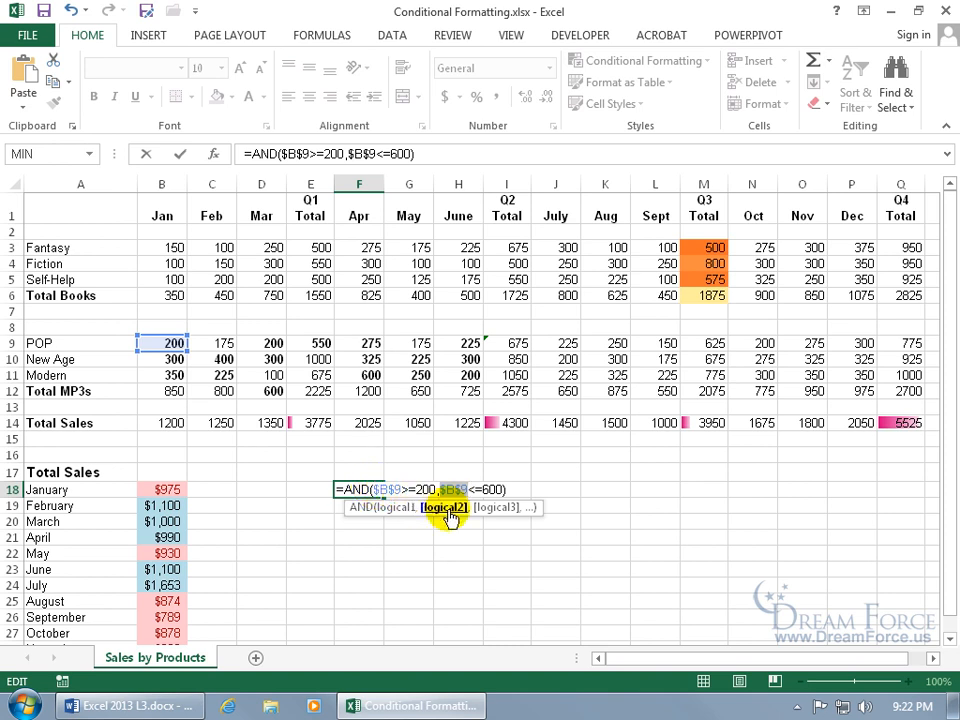
{"action": "key", "text": "Return"}
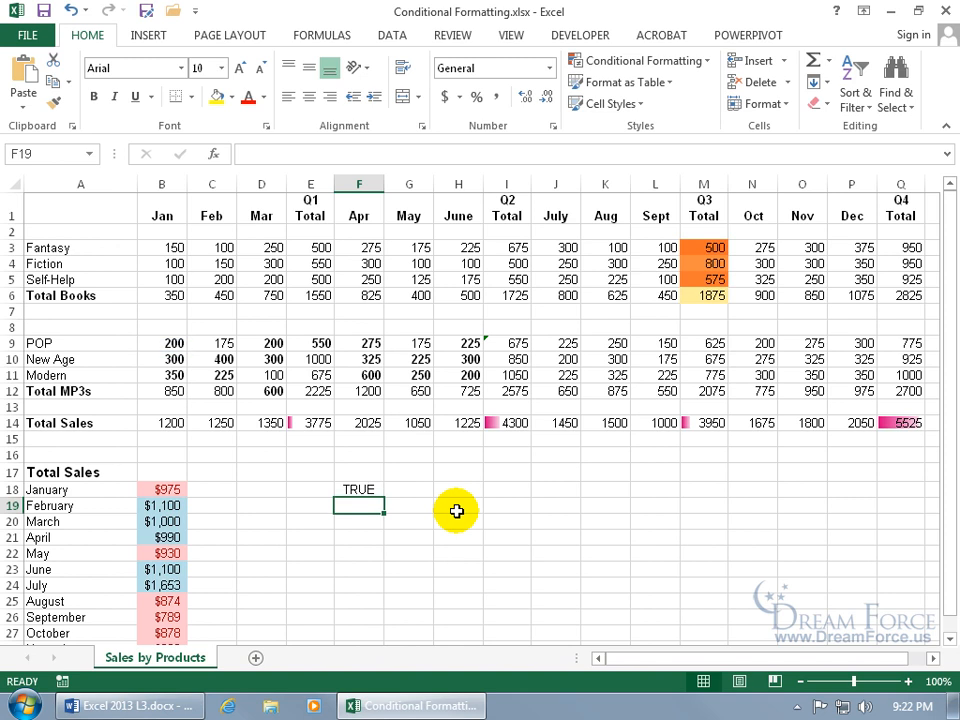
- Copy the formula text =AND($B$9>=200,$B$9<=600) from F18, leaving the cell unedited
{"action": "left_click", "coordinate": [371, 489]}
{"action": "double_click", "coordinate": [372, 489]}
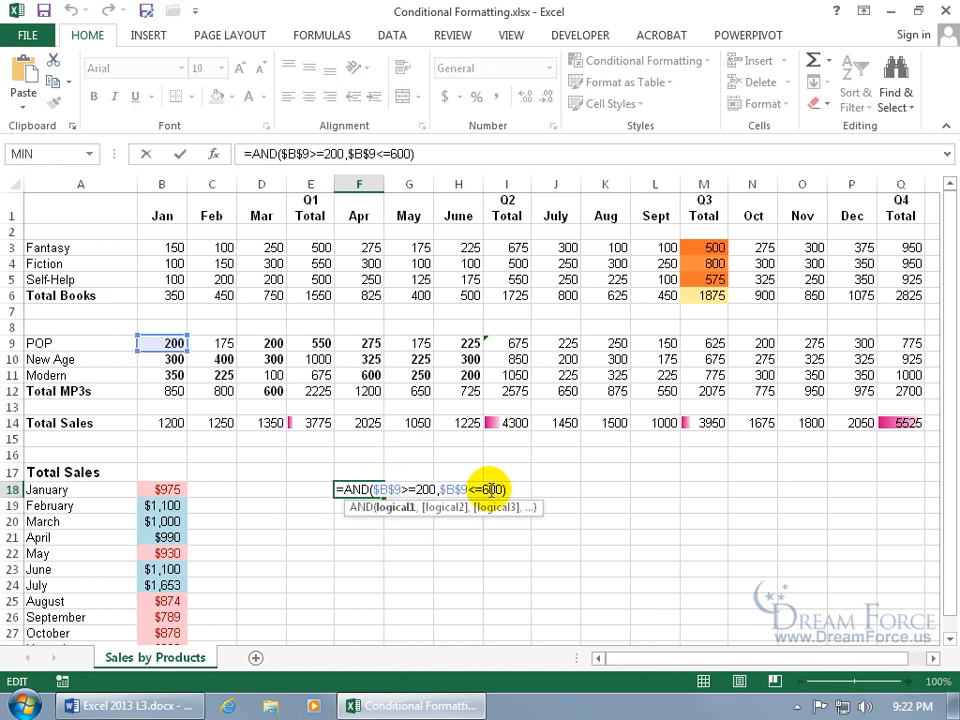
{"action": "left_click_drag", "start_coordinate": [506, 489], "coordinate": [333, 492]}
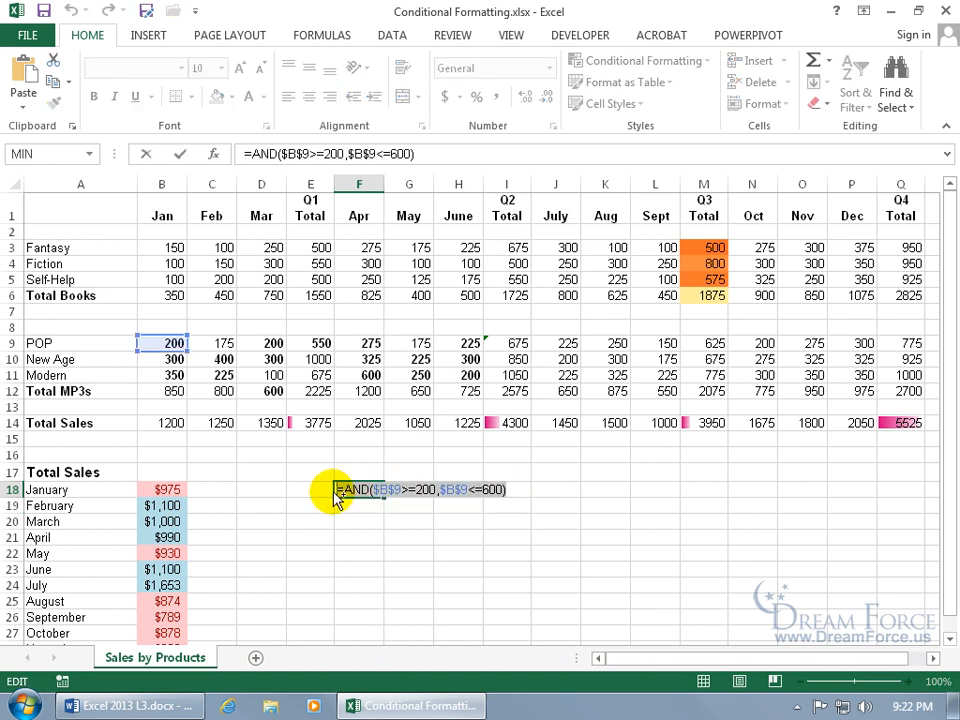
{"action": "key", "text": "Escape"}
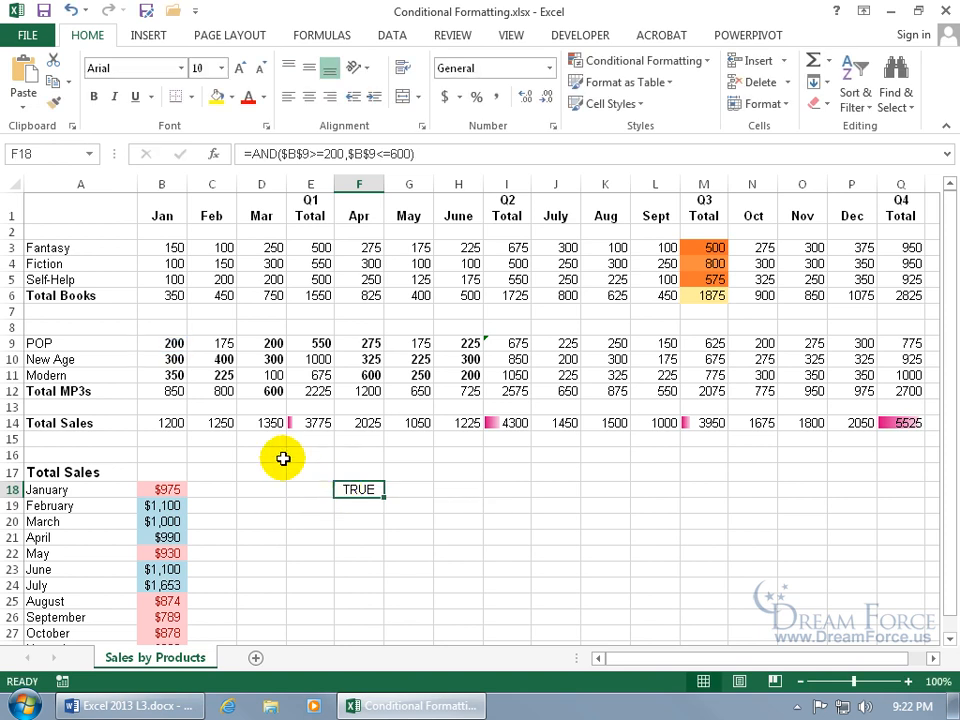
- Replace the formula of B9:H12's conditional formatting rule with the copied =AND($B$9>=200,$B$9<=600) and apply it
{"action": "left_click_drag", "start_coordinate": [166, 346], "coordinate": [437, 390]}
{"action": "left_click", "coordinate": [675, 62]}
{"action": "left_click", "coordinate": [645, 339]}
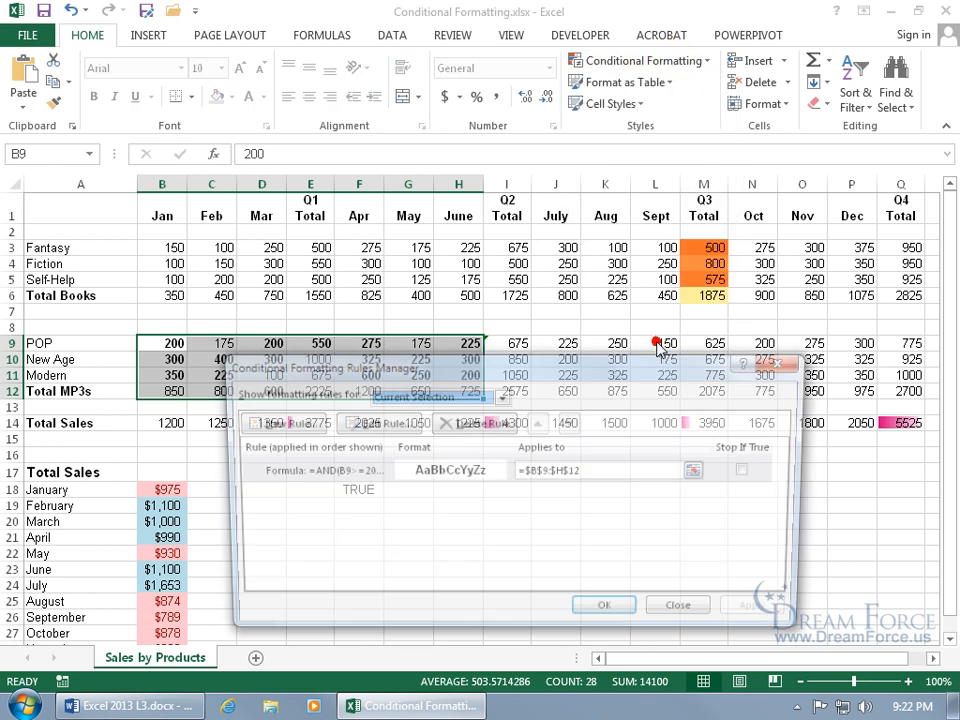
{"action": "double_click", "coordinate": [380, 477]}
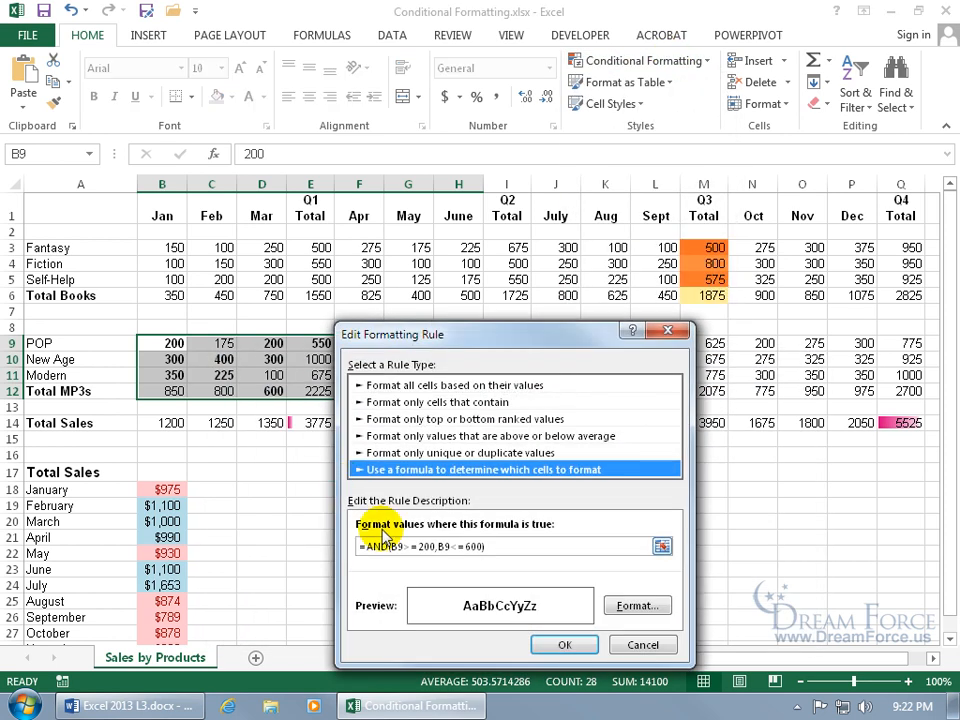
{"action": "left_click", "coordinate": [515, 545]}
{"action": "left_click", "coordinate": [356, 547]}
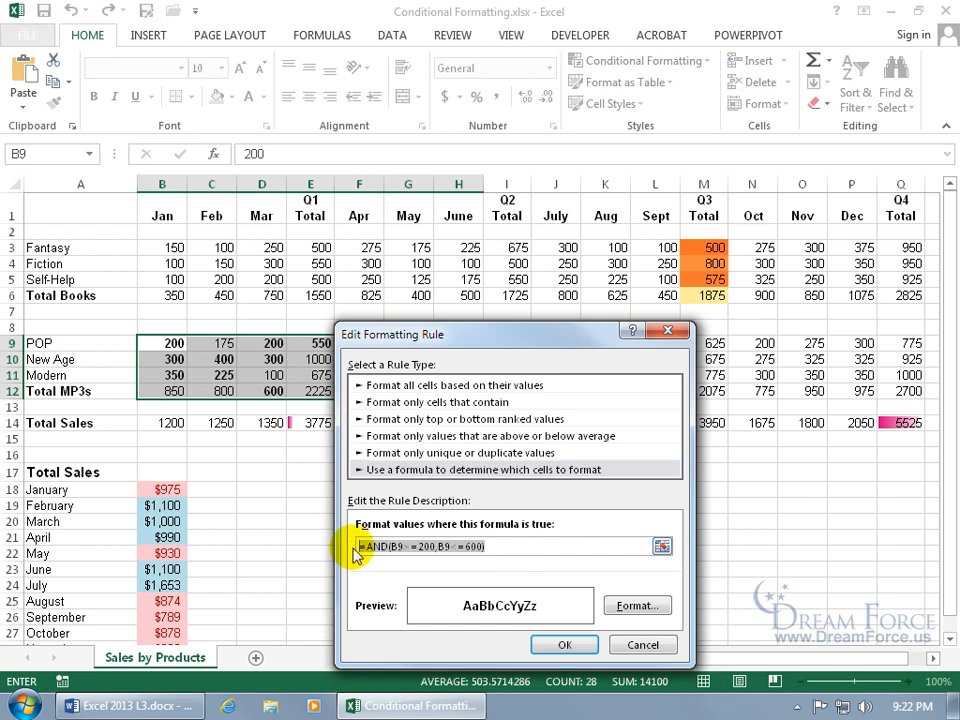
{"action": "left_click", "coordinate": [564, 645]}
{"action": "left_click", "coordinate": [604, 615]}
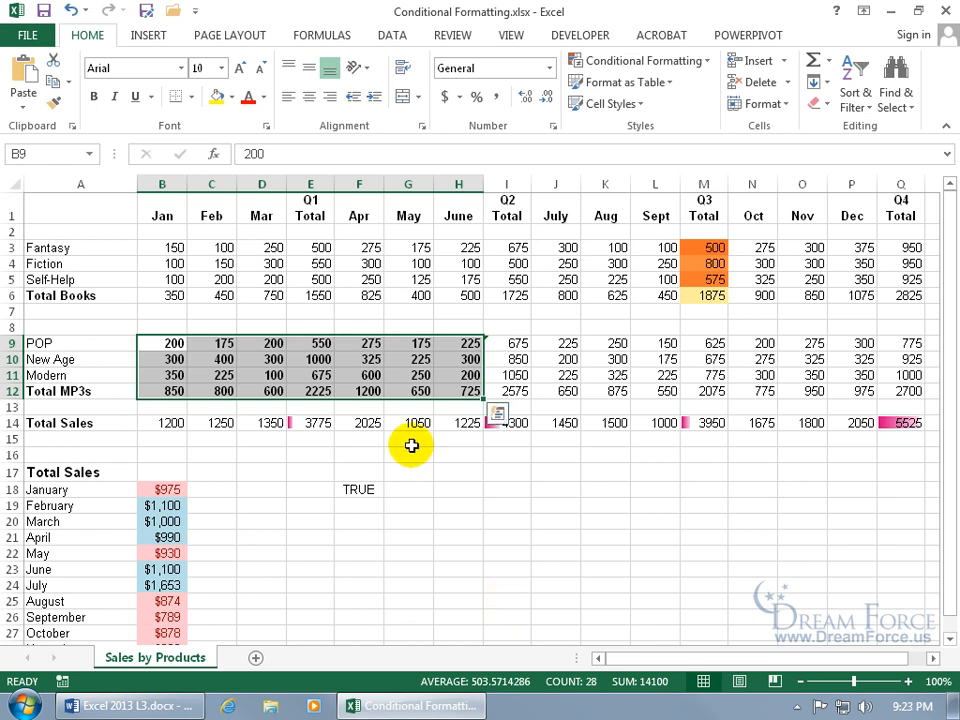
- Change the first condition in F18 to strictly greater than, so the formula reads =AND($B$9>200,$B$9<=600)
{"action": "double_click", "coordinate": [359, 489]}
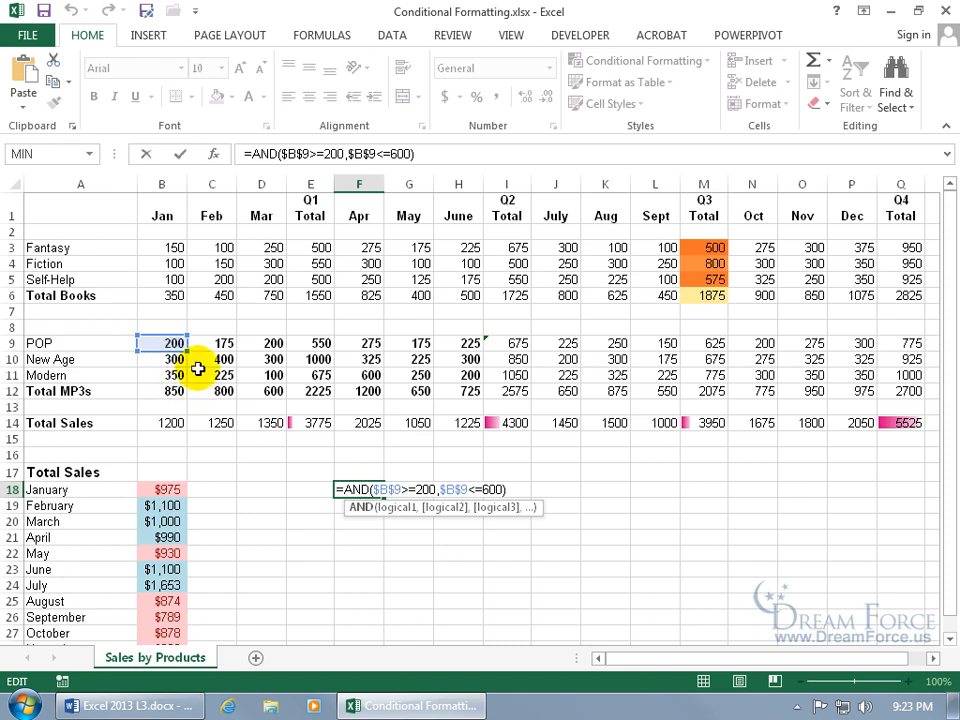
{"action": "left_click", "coordinate": [446, 490]}
{"action": "key", "text": "BackSpace"}
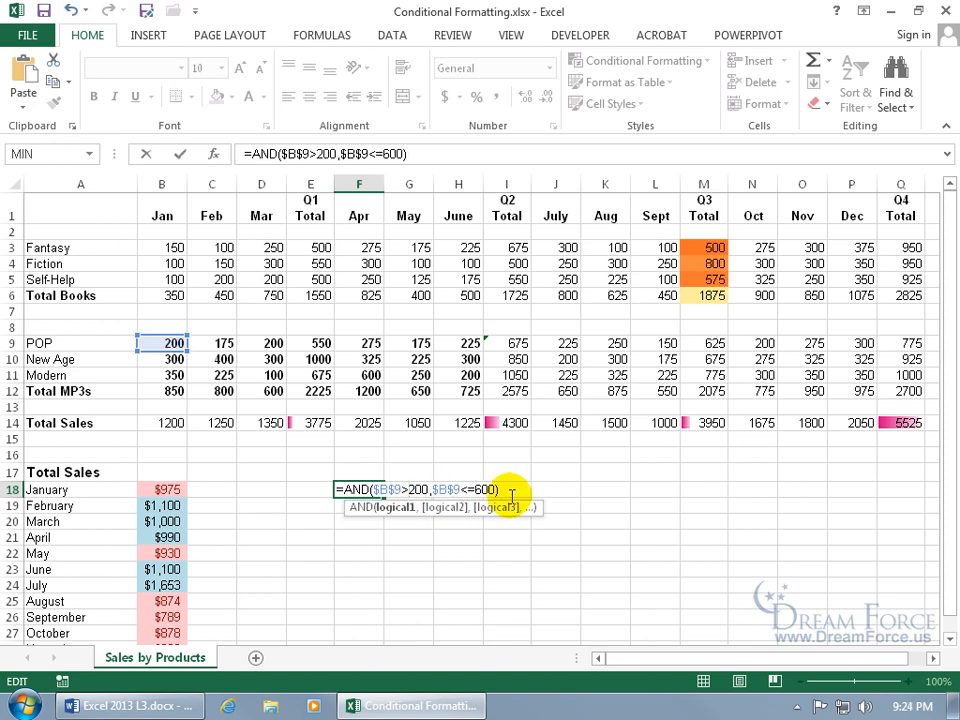
{"action": "key", "text": "Return"}
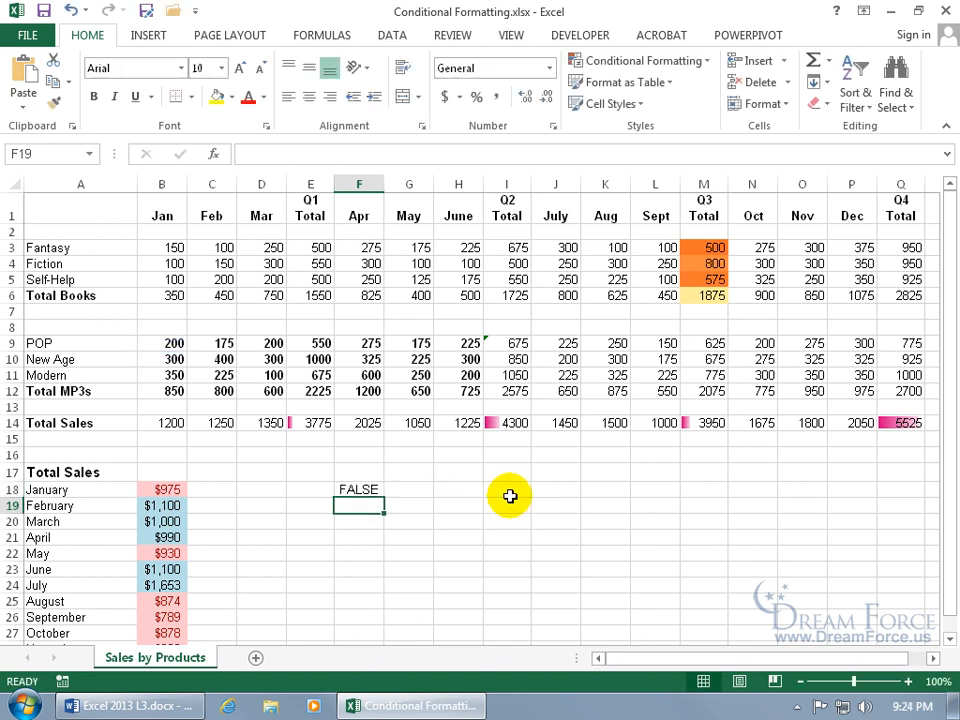
- Copy the formula text =AND($B$9>200,$B$9<=600) from F18
{"action": "left_click", "coordinate": [369, 489]}
{"action": "double_click", "coordinate": [368, 489]}
{"action": "left_click_drag", "start_coordinate": [508, 489], "coordinate": [328, 497]}
{"action": "key", "text": "Return"}
- Edit the B9:H12 conditional formatting rule to use =AND($B$9>200,$B$9<=600) as its formula and apply it
{"action": "left_click", "coordinate": [183, 342]}
{"action": "left_click_drag", "start_coordinate": [183, 342], "coordinate": [454, 386]}
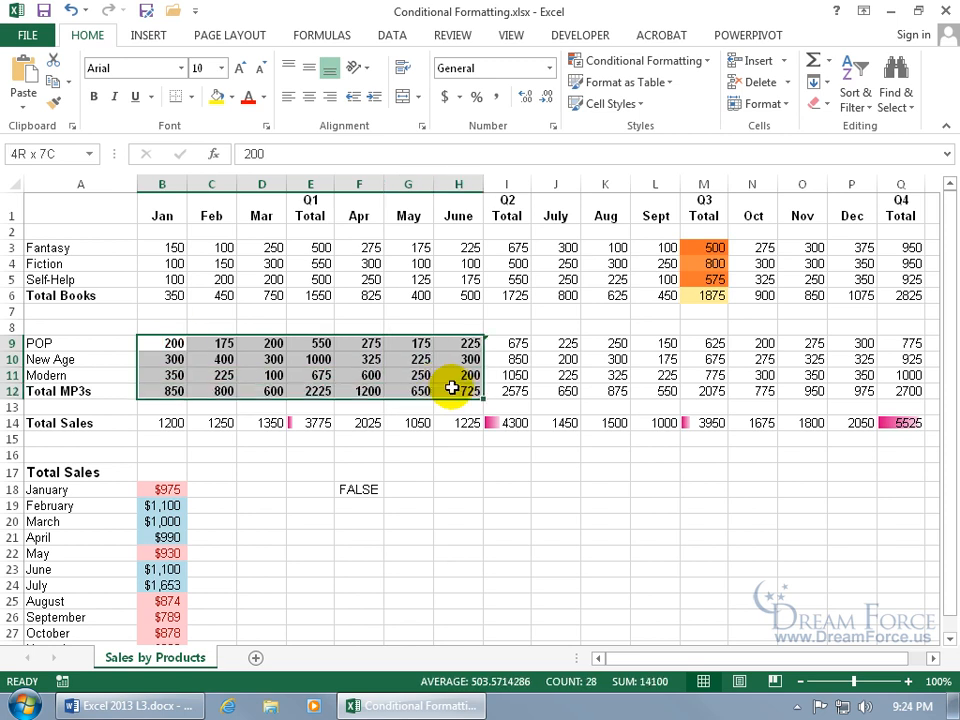
{"action": "left_click", "coordinate": [684, 61]}
{"action": "left_click", "coordinate": [660, 337]}
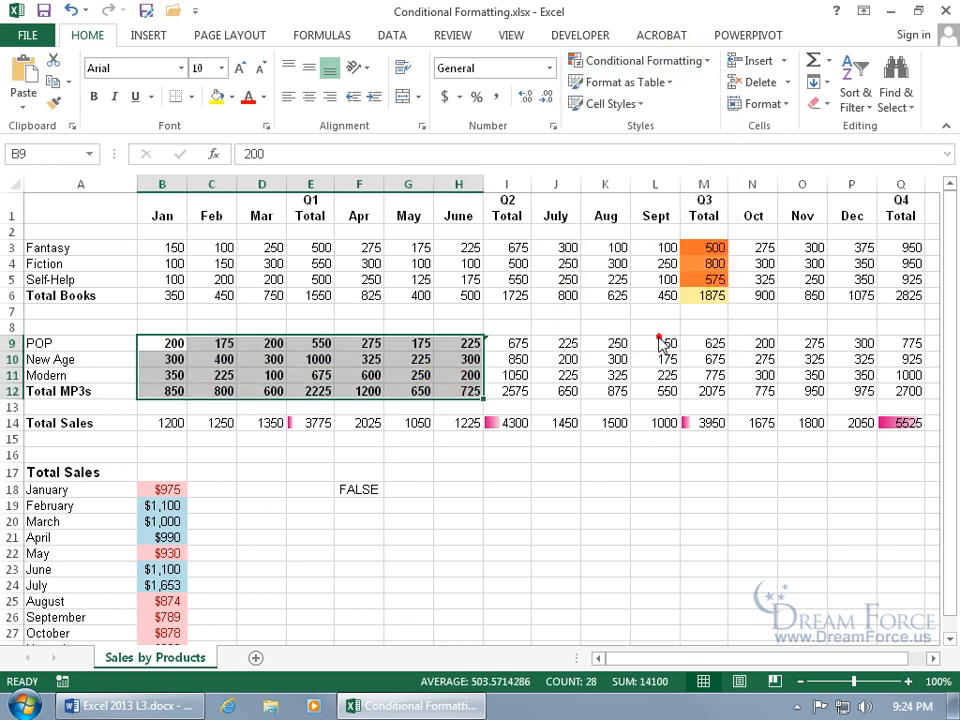
{"action": "double_click", "coordinate": [362, 468]}
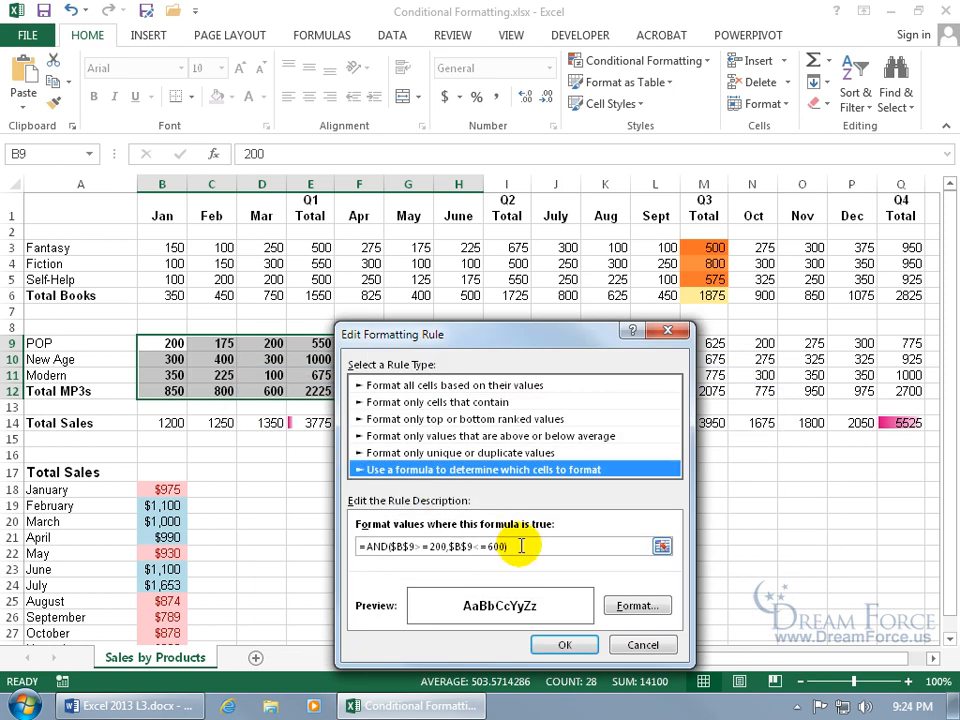
{"action": "left_click", "coordinate": [522, 546]}
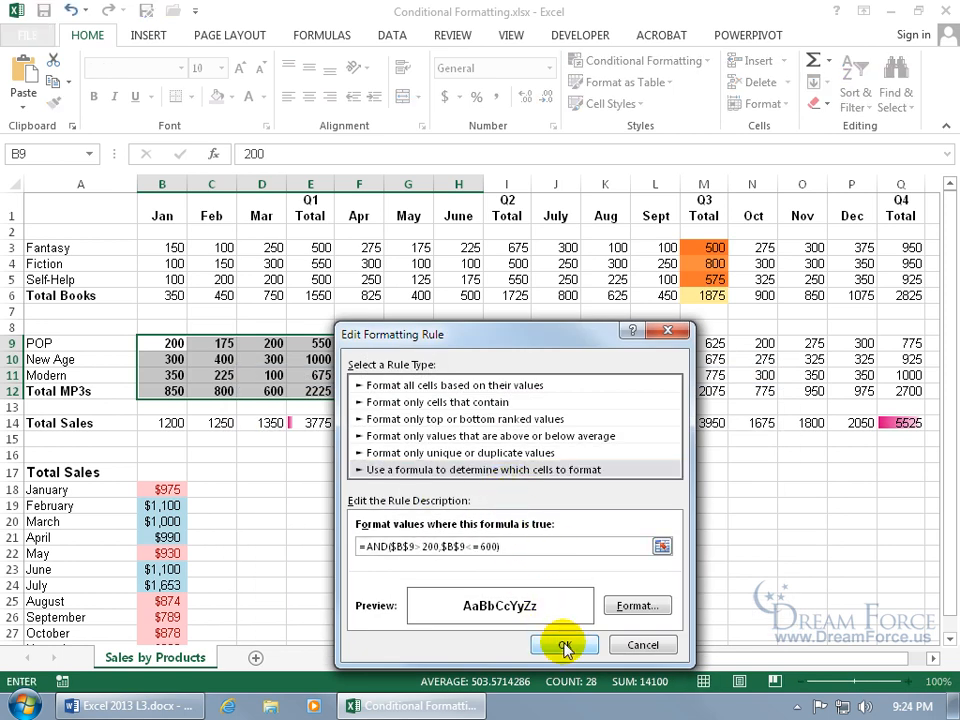
{"action": "left_click", "coordinate": [565, 648]}
{"action": "left_click", "coordinate": [602, 613]}
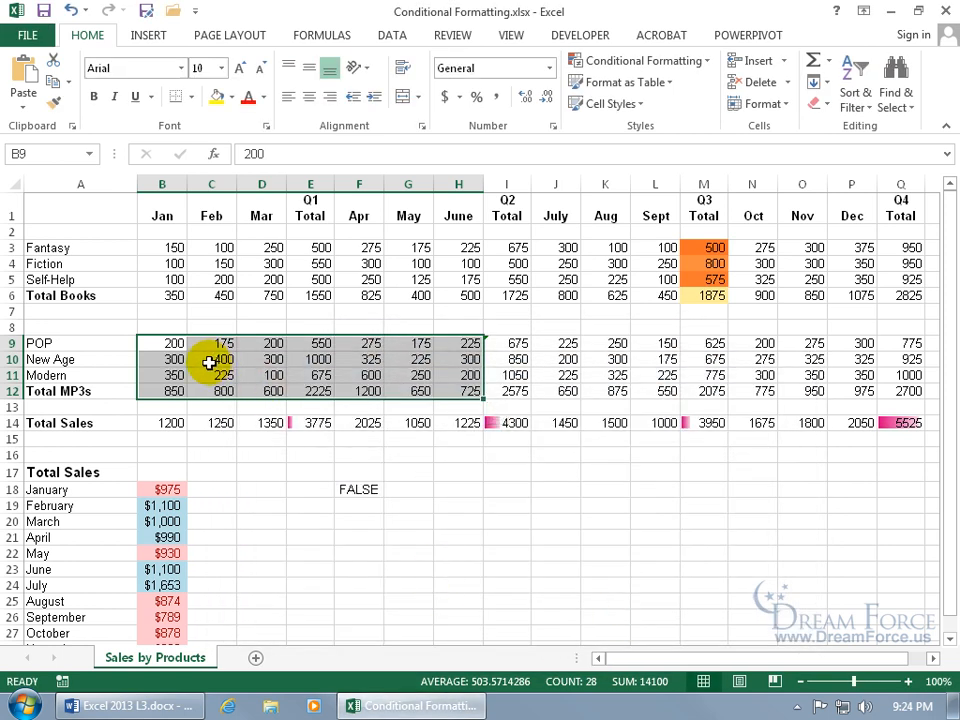
- Change the first reference in F18 to the mixed reference B$9, giving =AND(B$9>200,$B$9<=600), and select B9:H12
{"action": "left_click", "coordinate": [360, 491]}
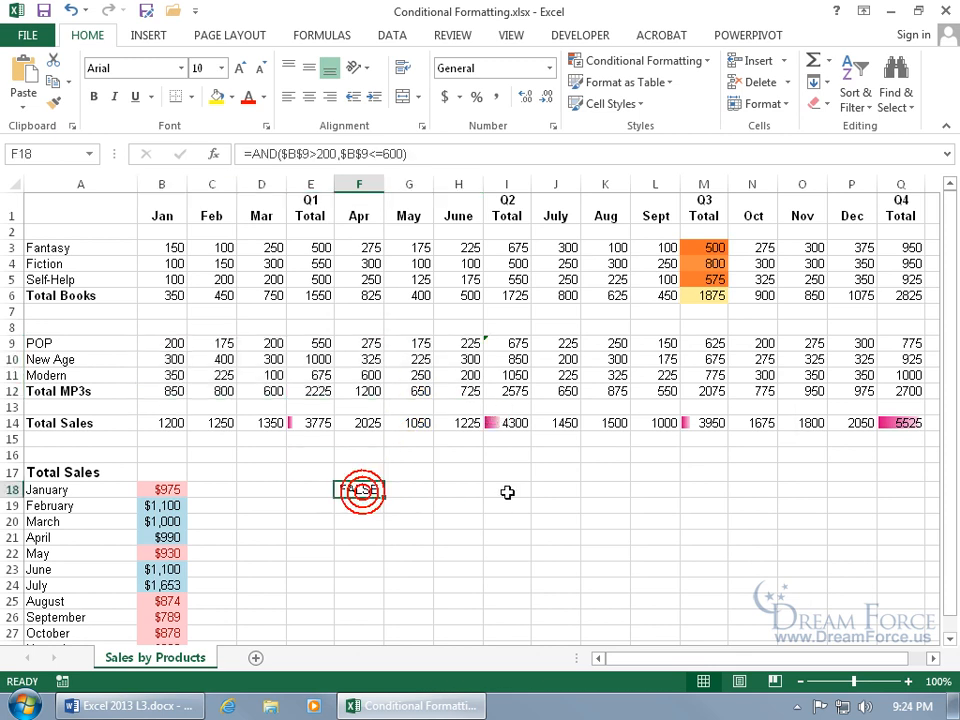
{"action": "double_click", "coordinate": [360, 489]}
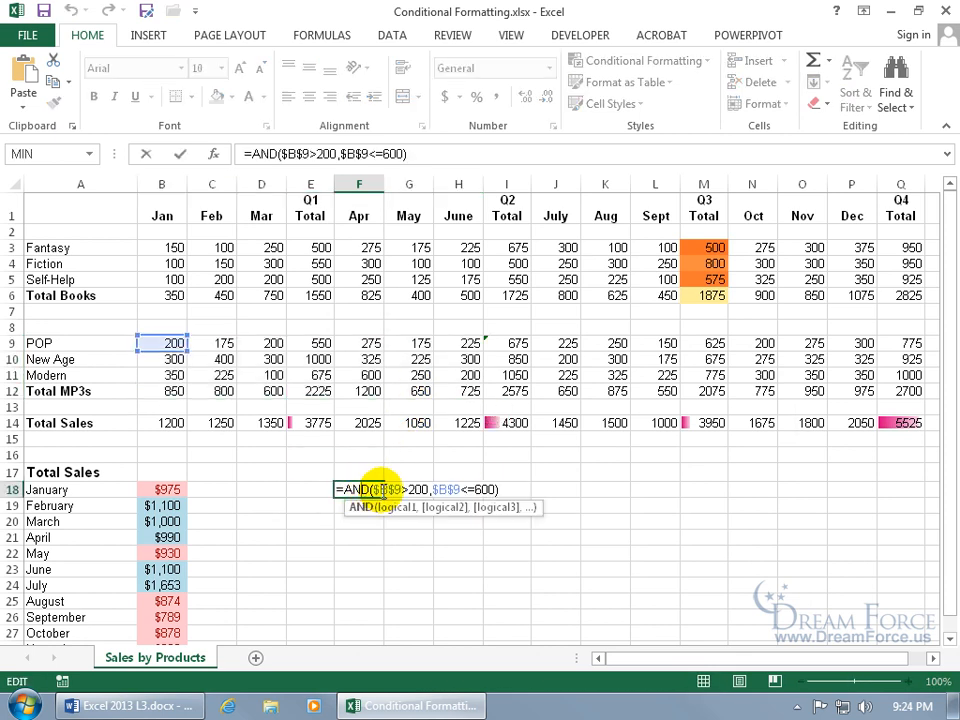
{"action": "left_click", "coordinate": [375, 490]}
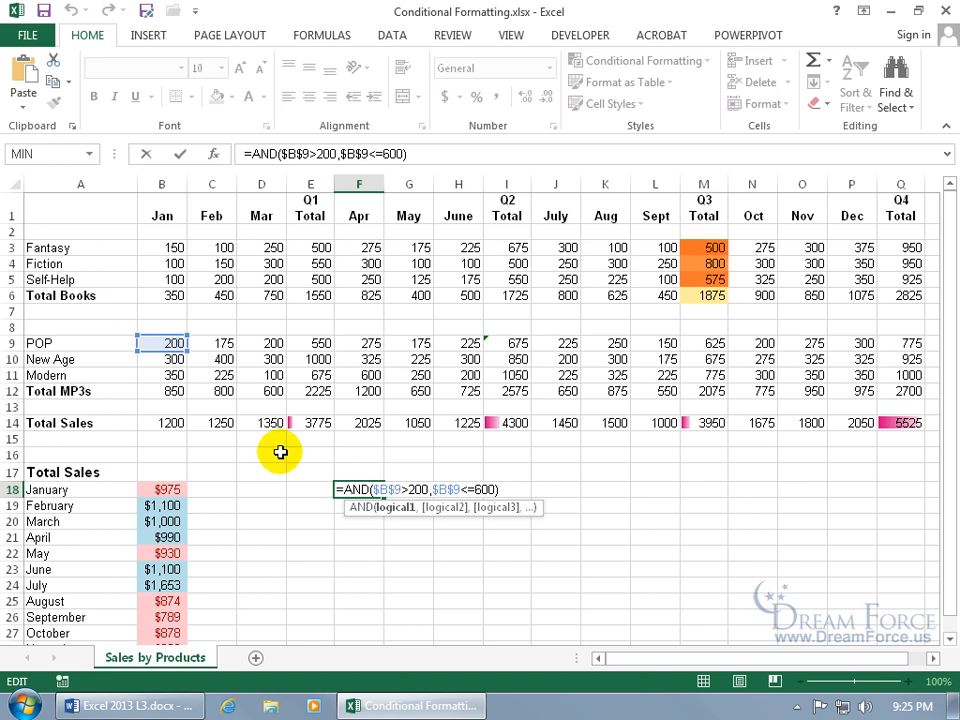
{"action": "left_click", "coordinate": [384, 489]}
{"action": "key", "text": "BackSpace"}
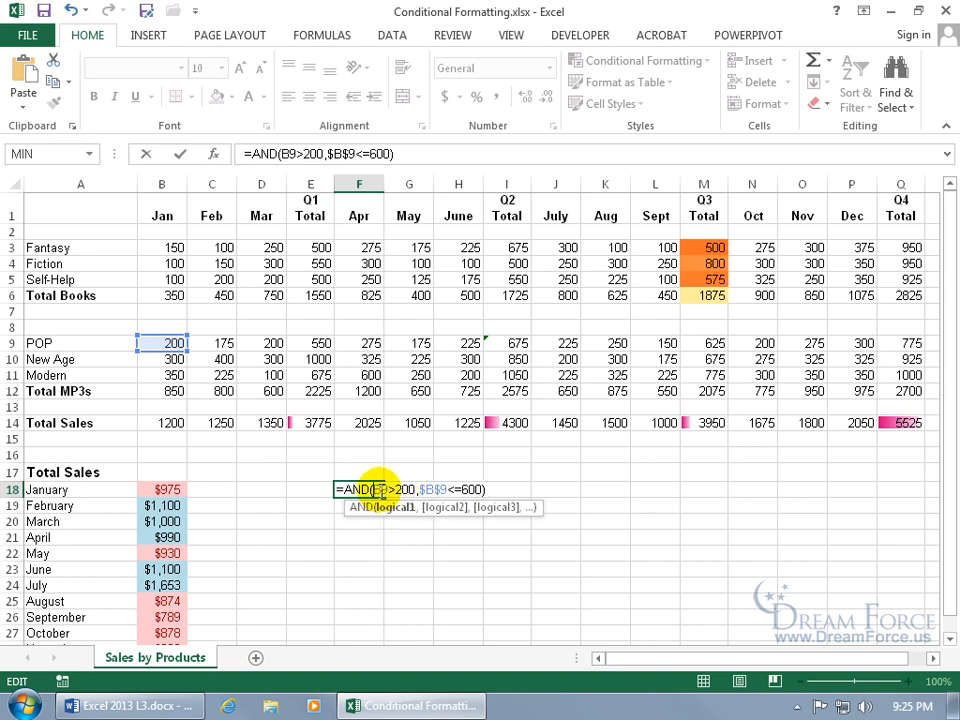
{"action": "left_click", "coordinate": [381, 489]}
{"action": "key", "text": "BackSpace"}
{"action": "key", "text": "Right"}
{"action": "type", "text": "$"}
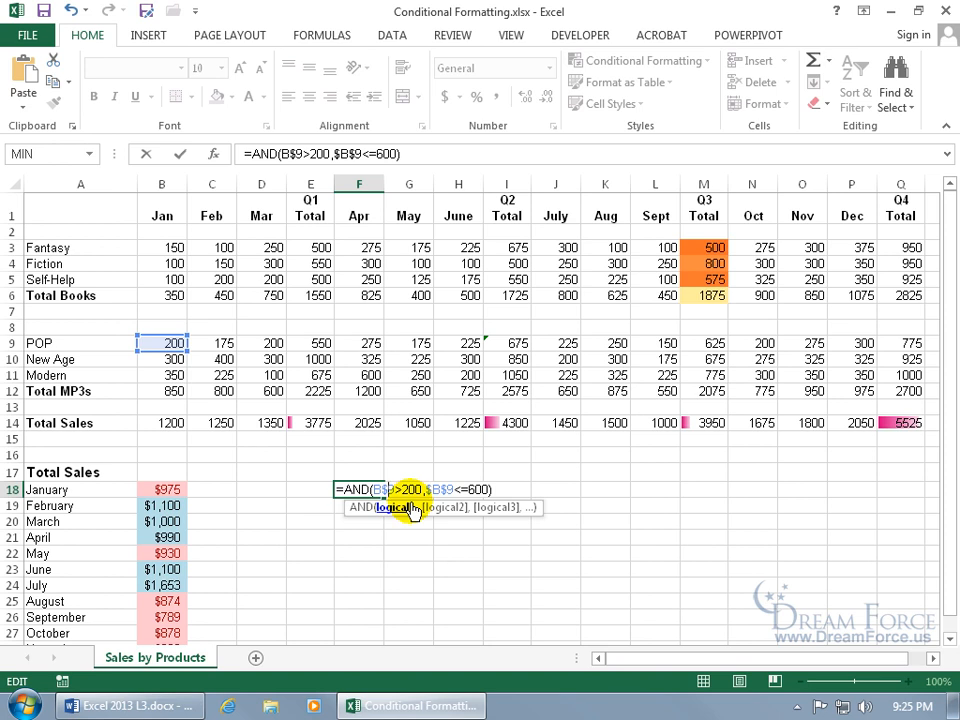
{"action": "key", "text": "Return"}
{"action": "left_click_drag", "start_coordinate": [160, 343], "coordinate": [458, 391]}
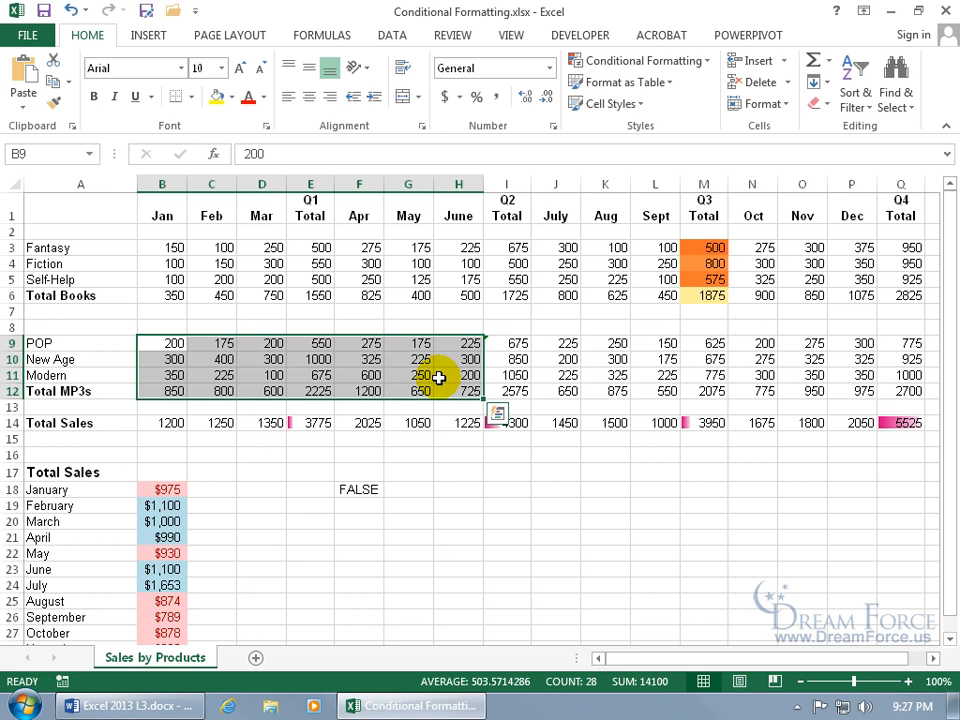
- Sort the monthly sales list by the Total Sales column's values from A to Z, and undo the sort
{"action": "left_click_drag", "start_coordinate": [949, 268], "coordinate": [950, 362]}
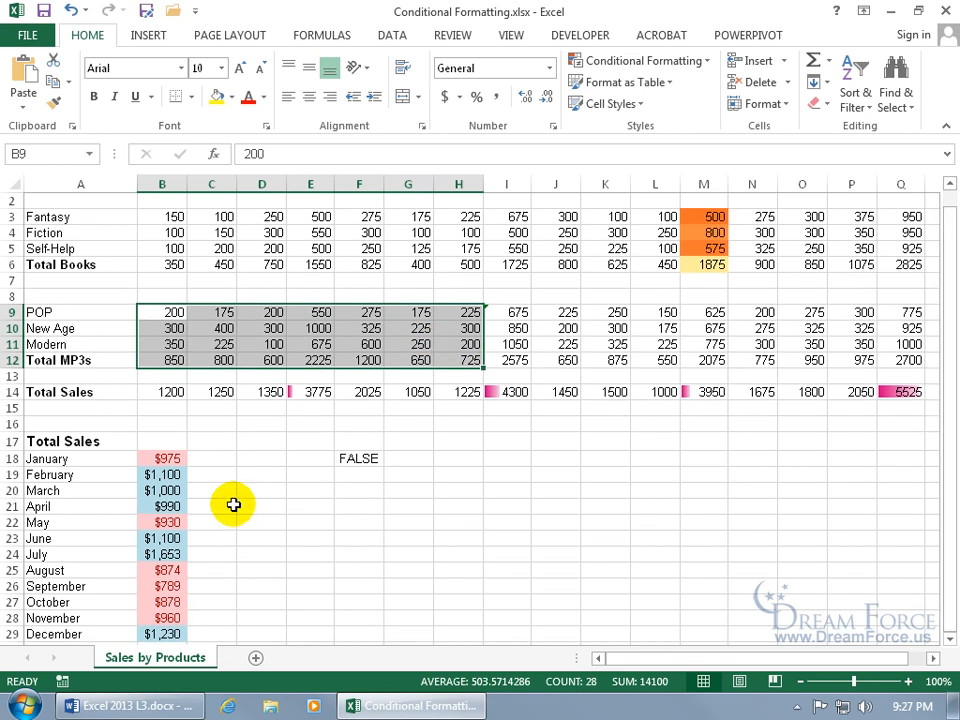
{"action": "left_click", "coordinate": [96, 462]}
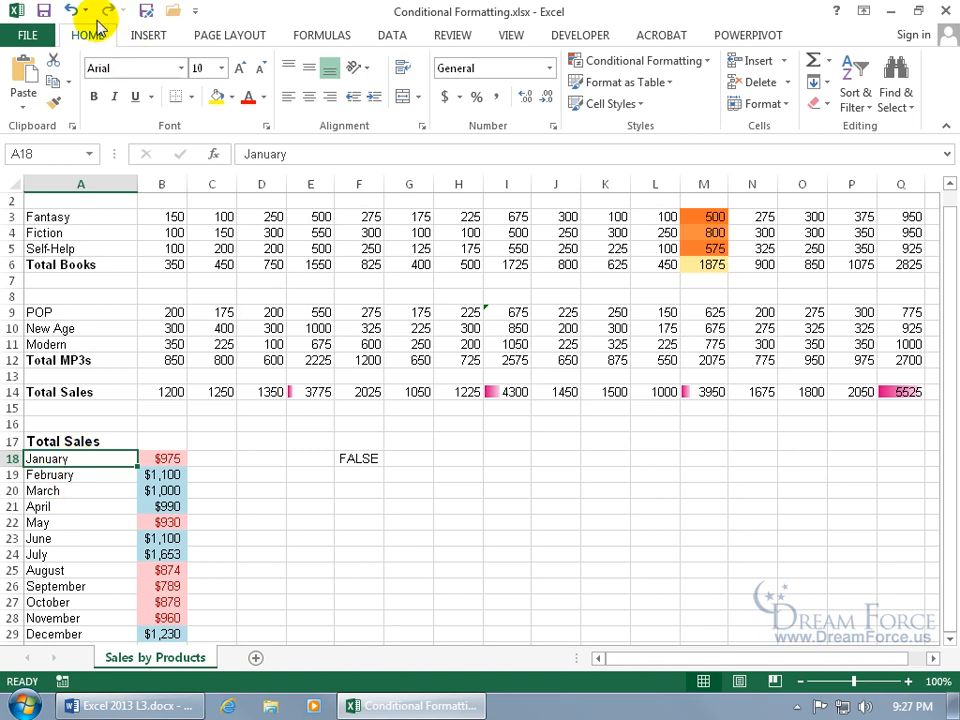
{"action": "left_click", "coordinate": [867, 88]}
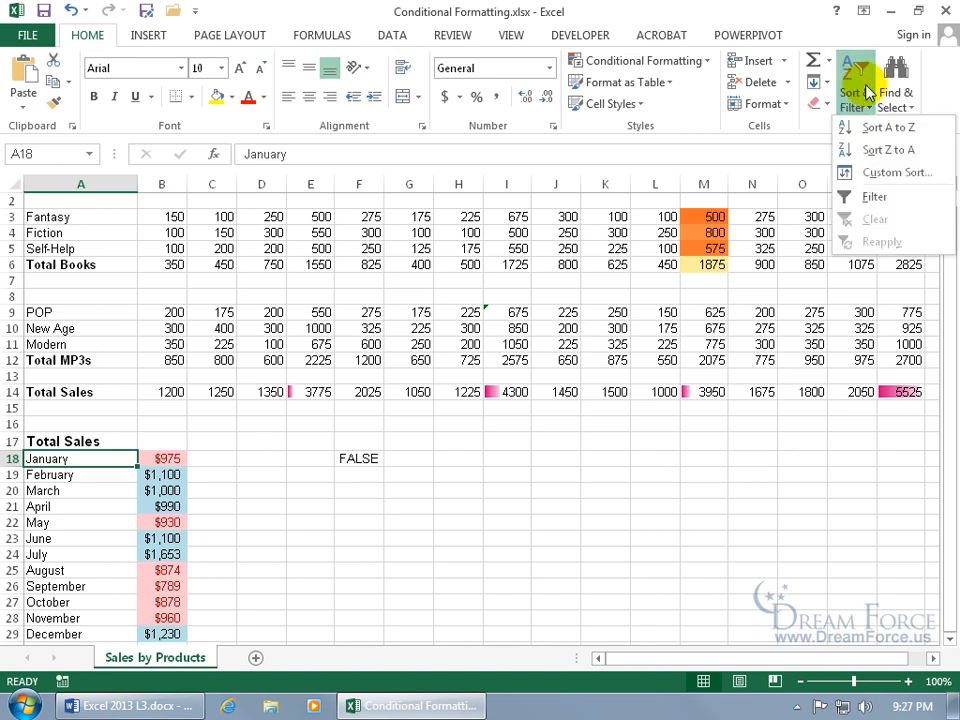
{"action": "left_click", "coordinate": [882, 173]}
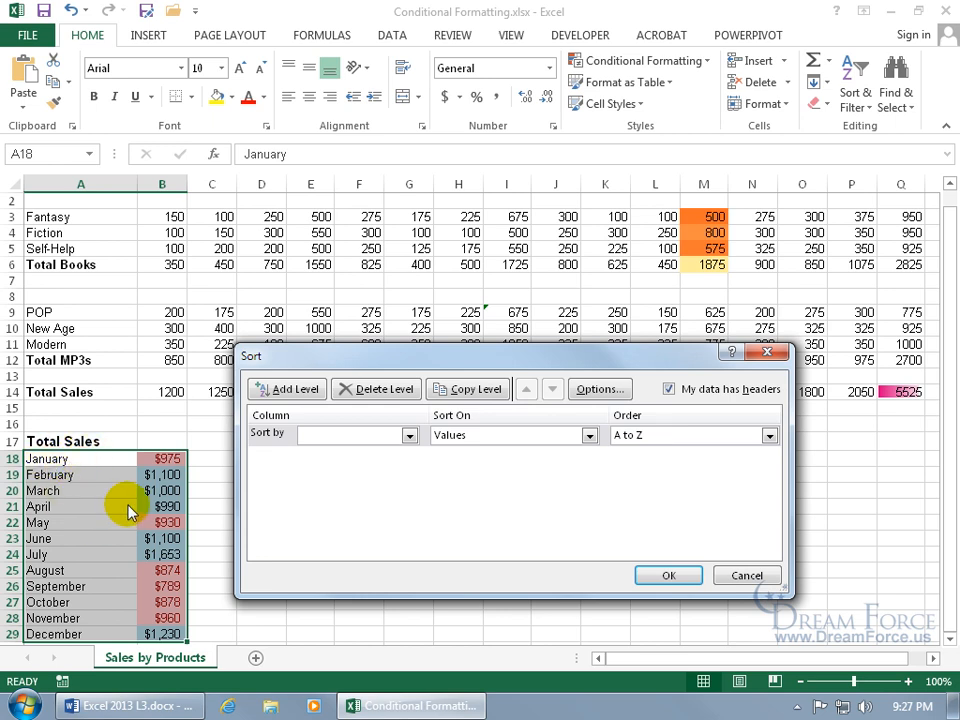
{"action": "left_click", "coordinate": [409, 435]}
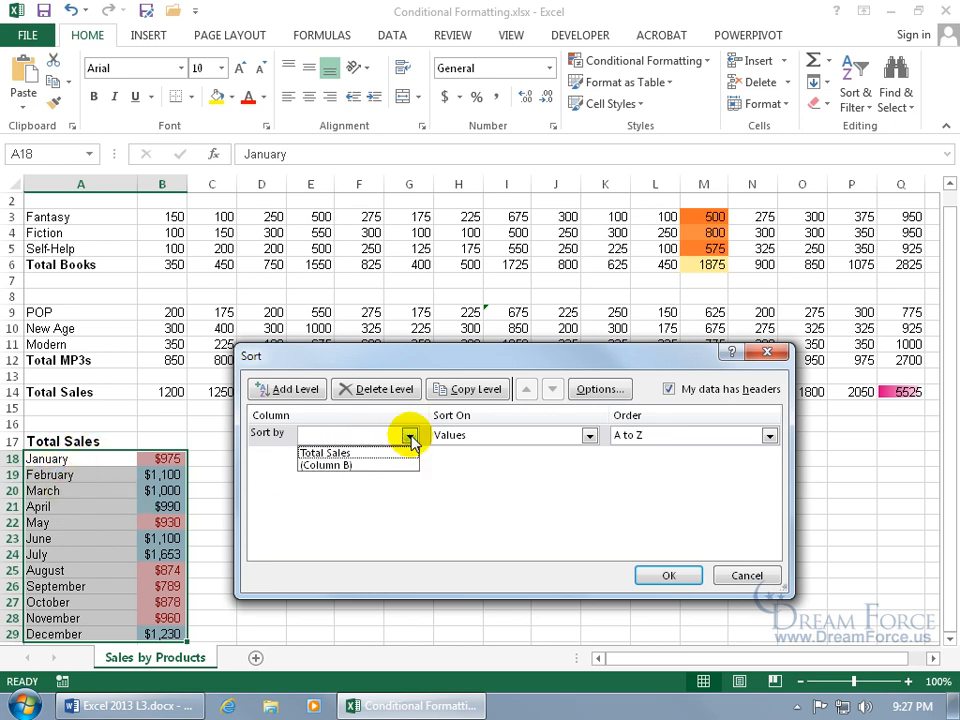
{"action": "left_click", "coordinate": [366, 453]}
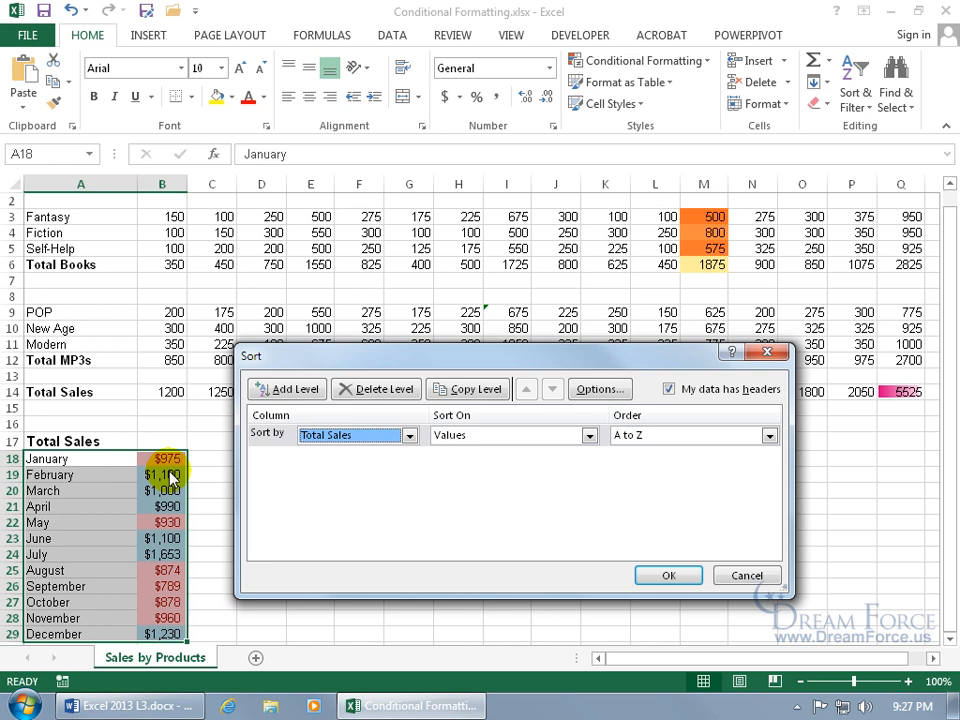
{"action": "left_click", "coordinate": [677, 575]}
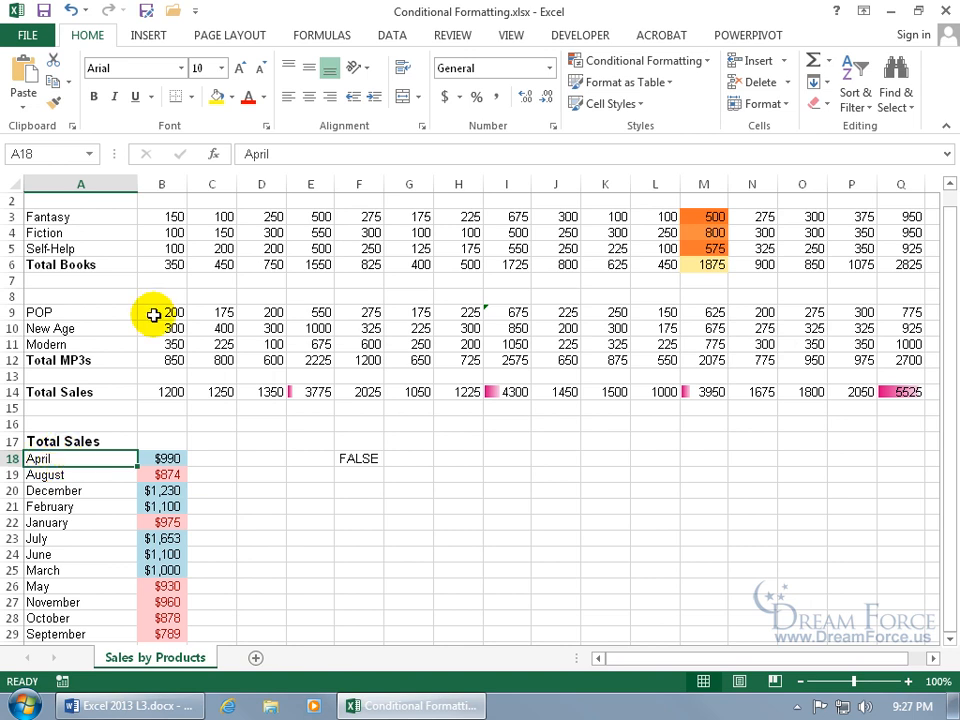
{"action": "left_click", "coordinate": [69, 10]}
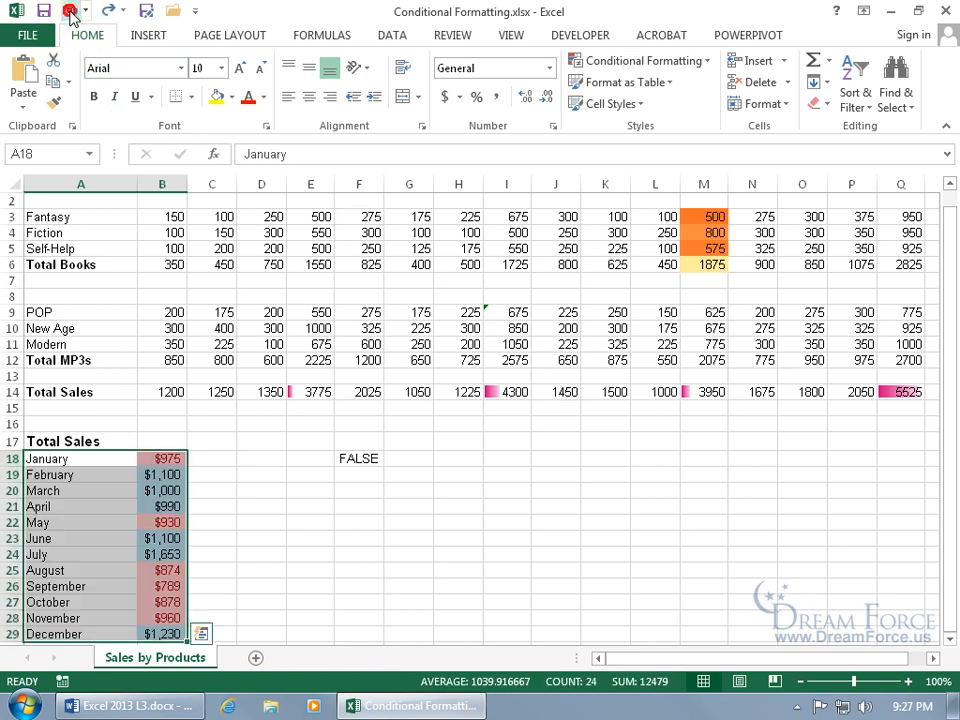
- Set up a custom sort of the monthly sales list on Column B by Cell Color, with pink On Top
{"action": "left_click", "coordinate": [162, 458]}
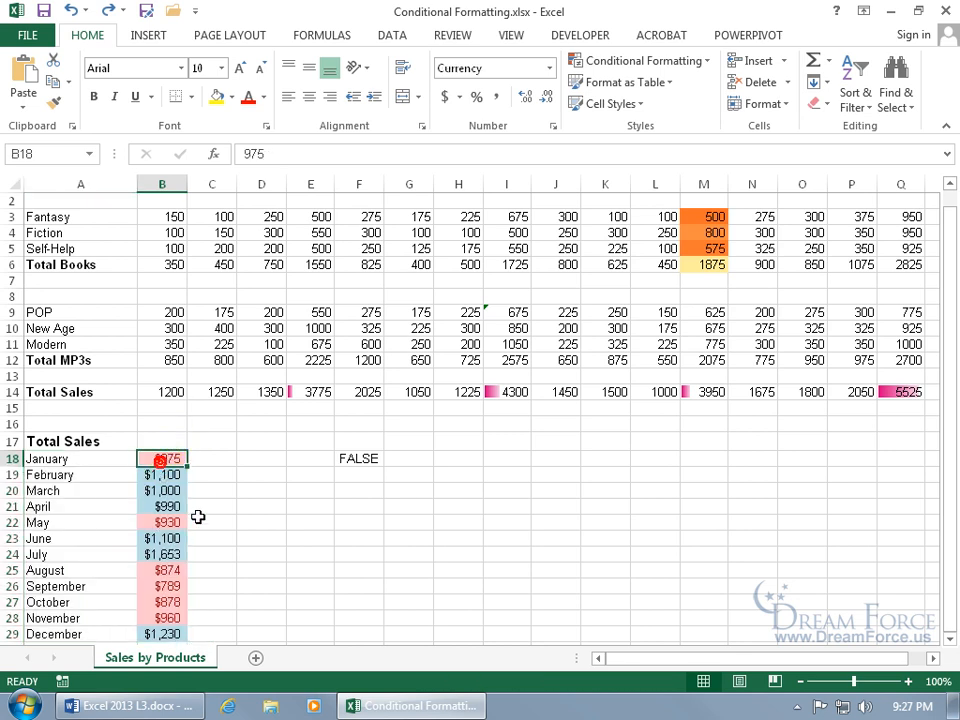
{"action": "scroll", "coordinate": [209, 516], "scroll_direction": "down", "scroll_amount": 1}
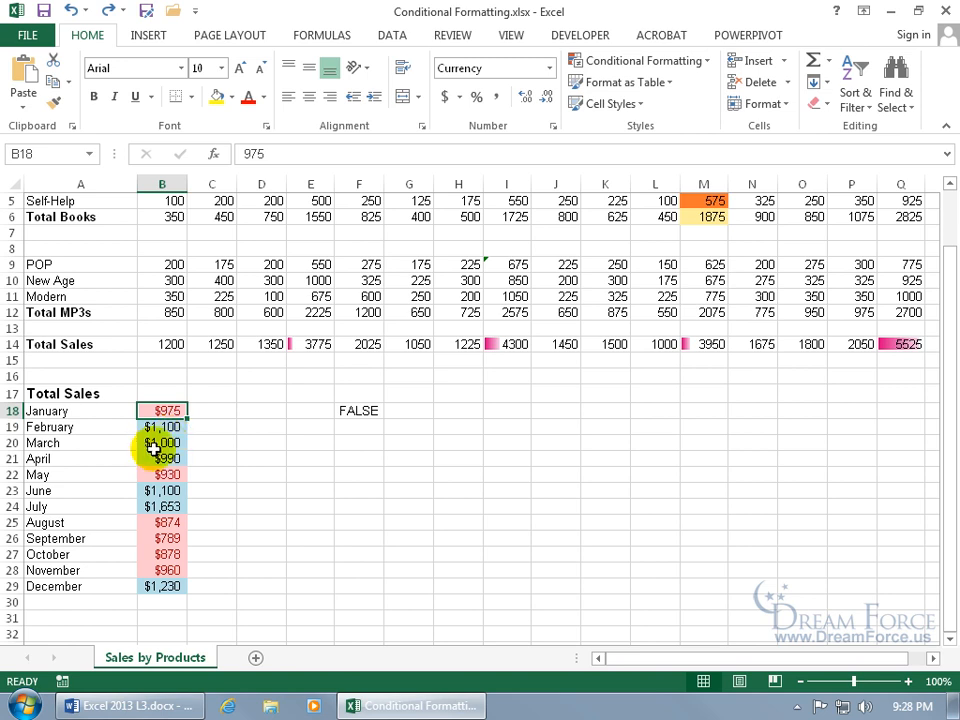
{"action": "left_click", "coordinate": [853, 100]}
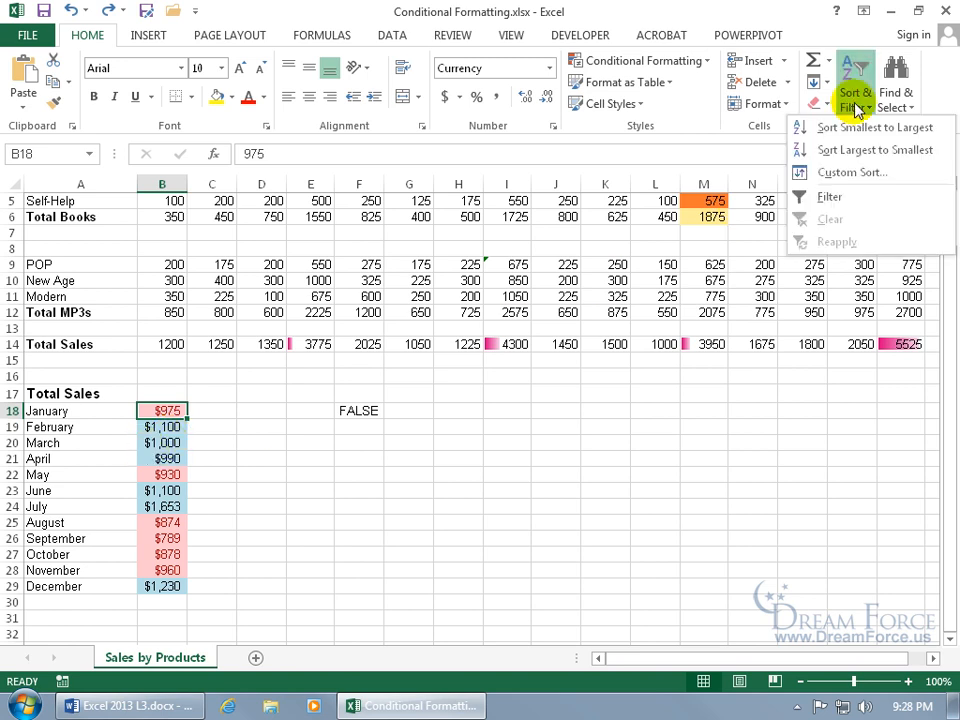
{"action": "left_click", "coordinate": [853, 172]}
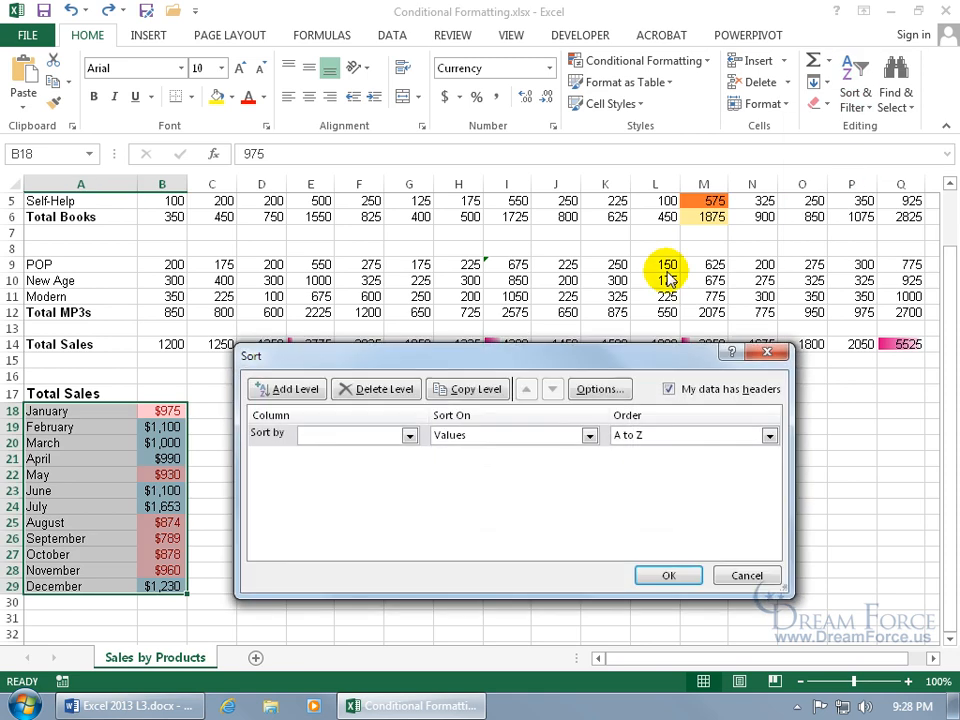
{"action": "left_click", "coordinate": [407, 433]}
{"action": "left_click", "coordinate": [377, 467]}
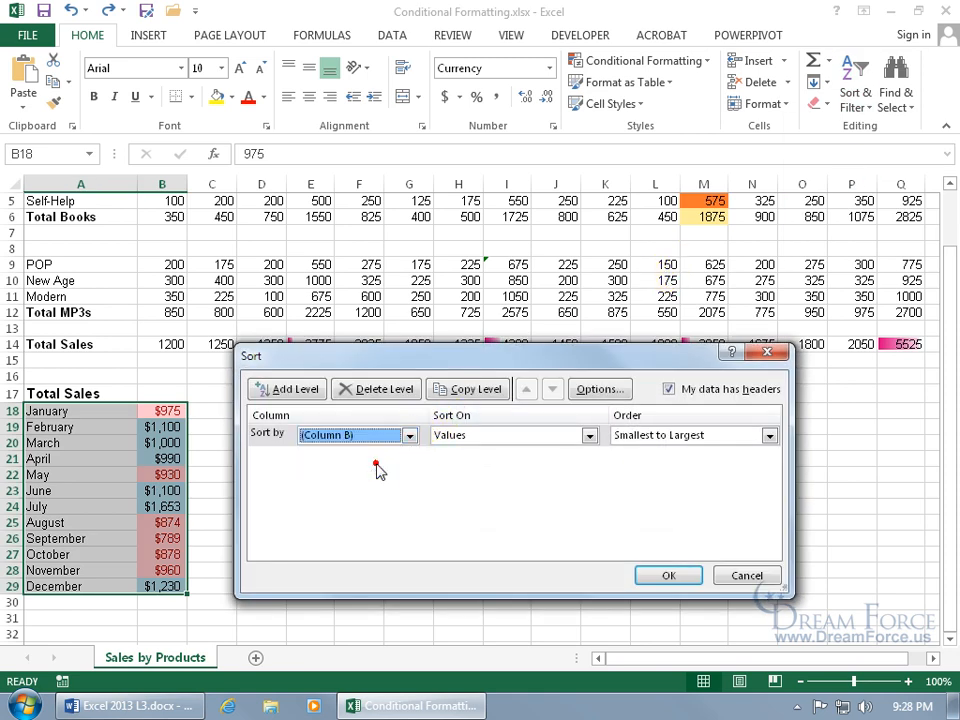
{"action": "left_click", "coordinate": [589, 435]}
{"action": "left_click", "coordinate": [558, 465]}
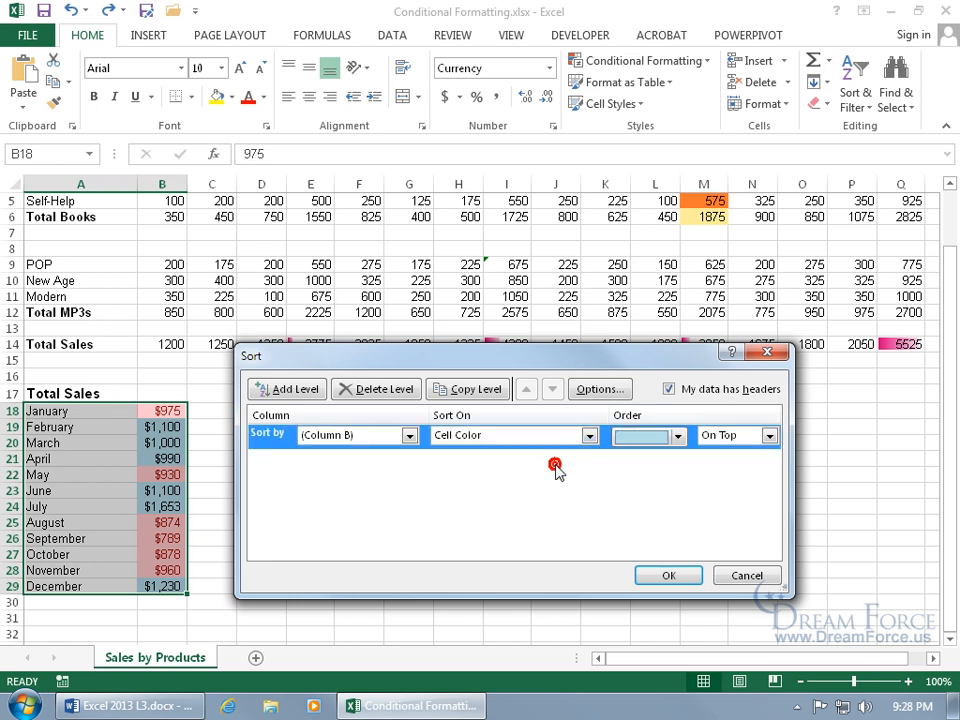
{"action": "left_click", "coordinate": [678, 438]}
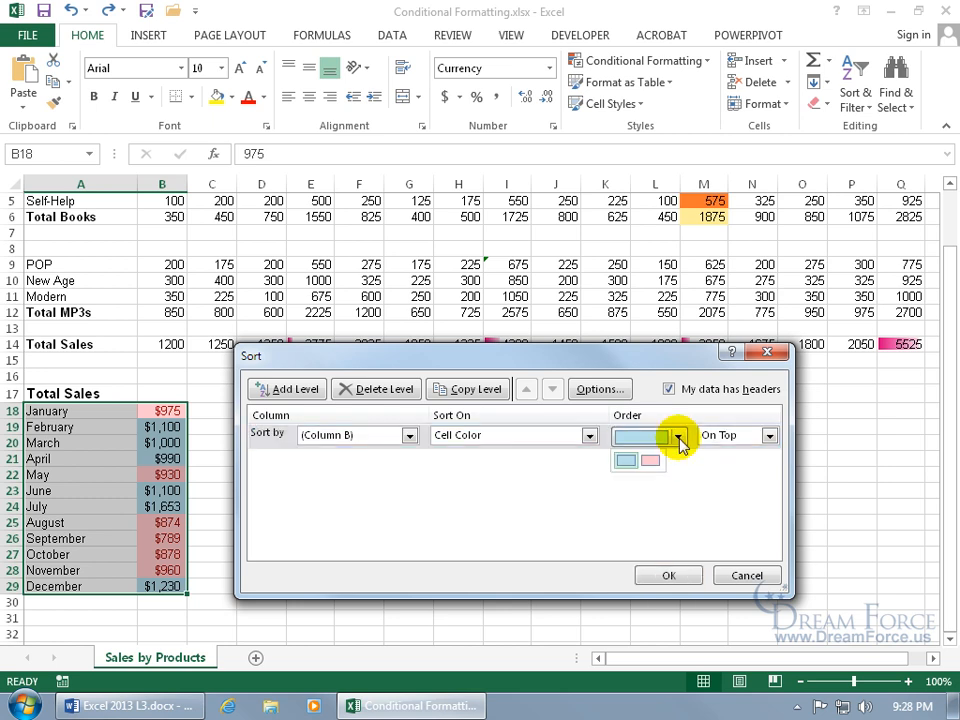
{"action": "left_click", "coordinate": [650, 460]}
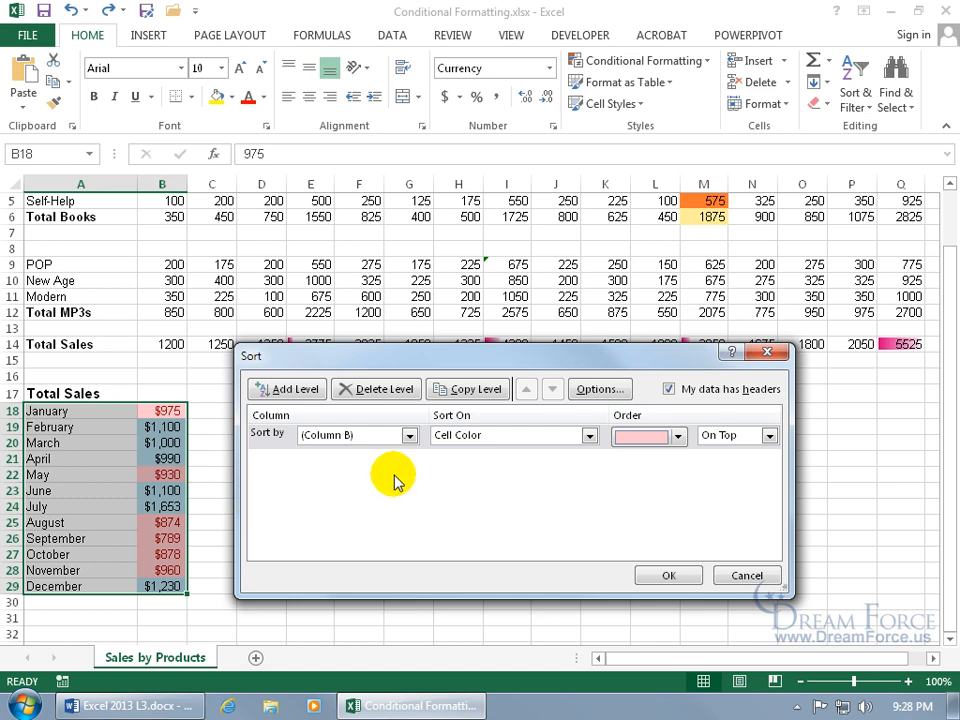
- Add a second sort level on Column B by Values, Largest to Smallest, and apply the sort
{"action": "left_click", "coordinate": [300, 389]}
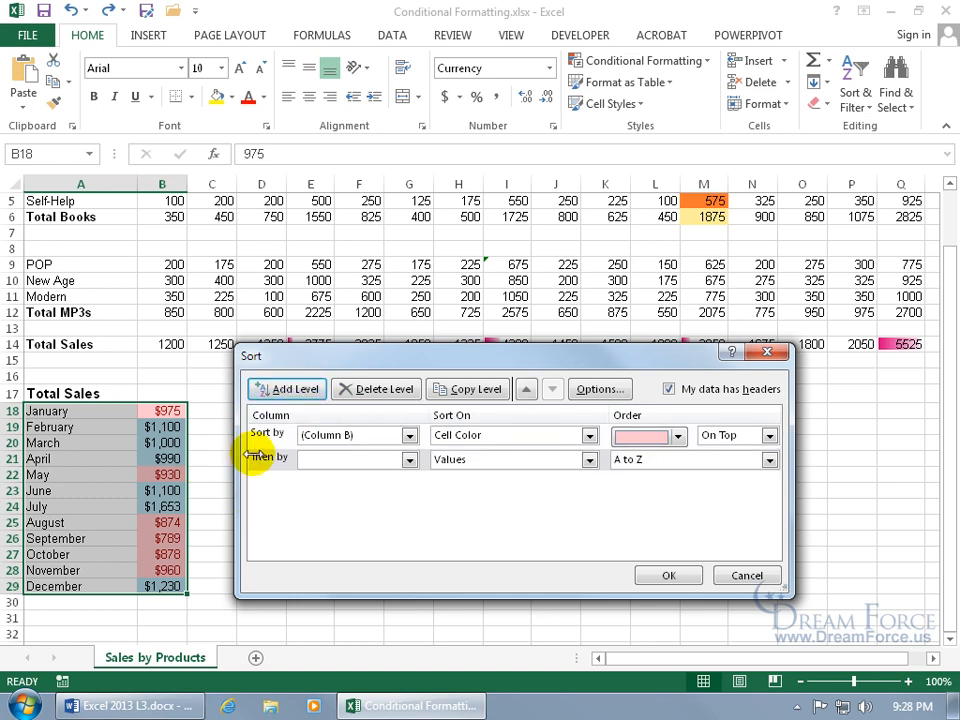
{"action": "left_click", "coordinate": [409, 459]}
{"action": "left_click", "coordinate": [383, 489]}
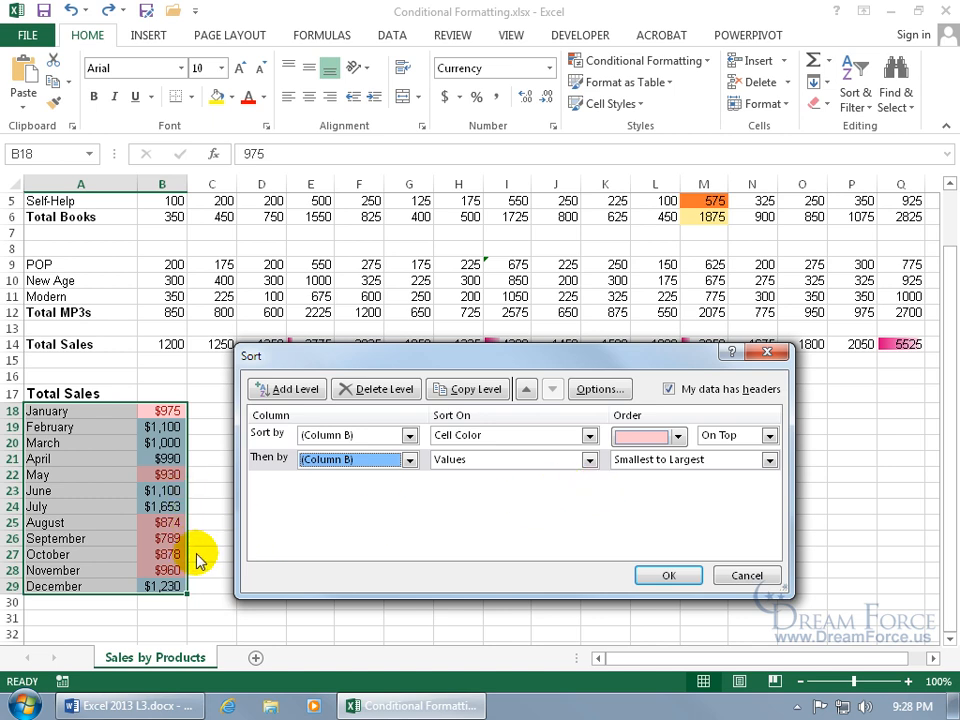
{"action": "left_click", "coordinate": [768, 459]}
{"action": "left_click", "coordinate": [724, 490]}
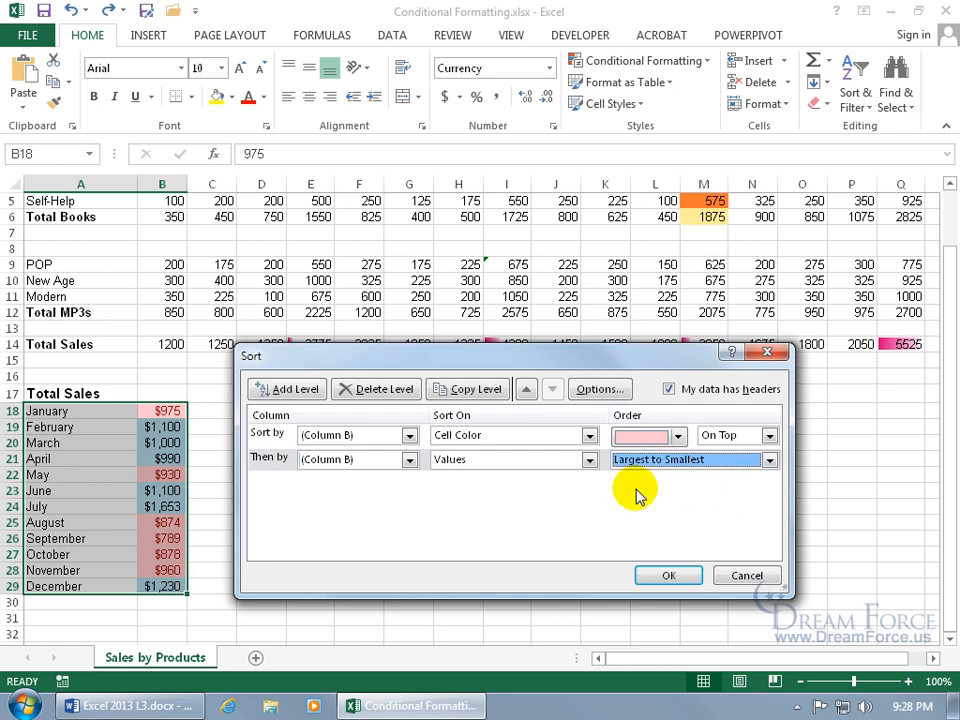
{"action": "left_click", "coordinate": [672, 572]}
- Select the pink sales values in B18:B23 to review their sorted order
{"action": "left_click_drag", "start_coordinate": [162, 410], "coordinate": [169, 489]}
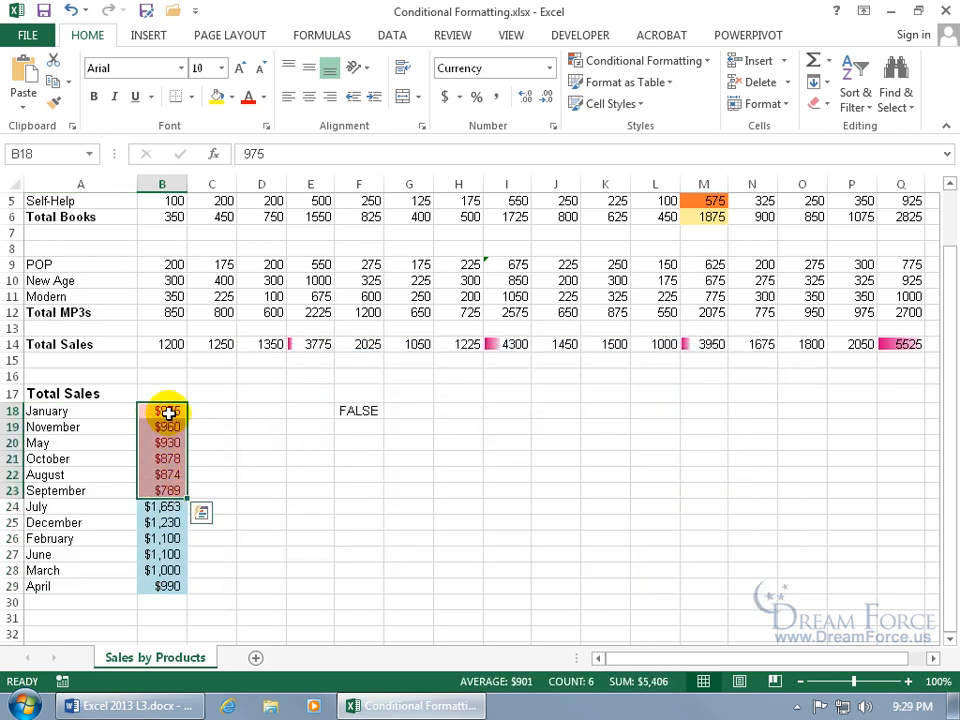
{"action": "left_click", "coordinate": [167, 412]}
{"action": "left_click_drag", "start_coordinate": [167, 412], "coordinate": [171, 491]}
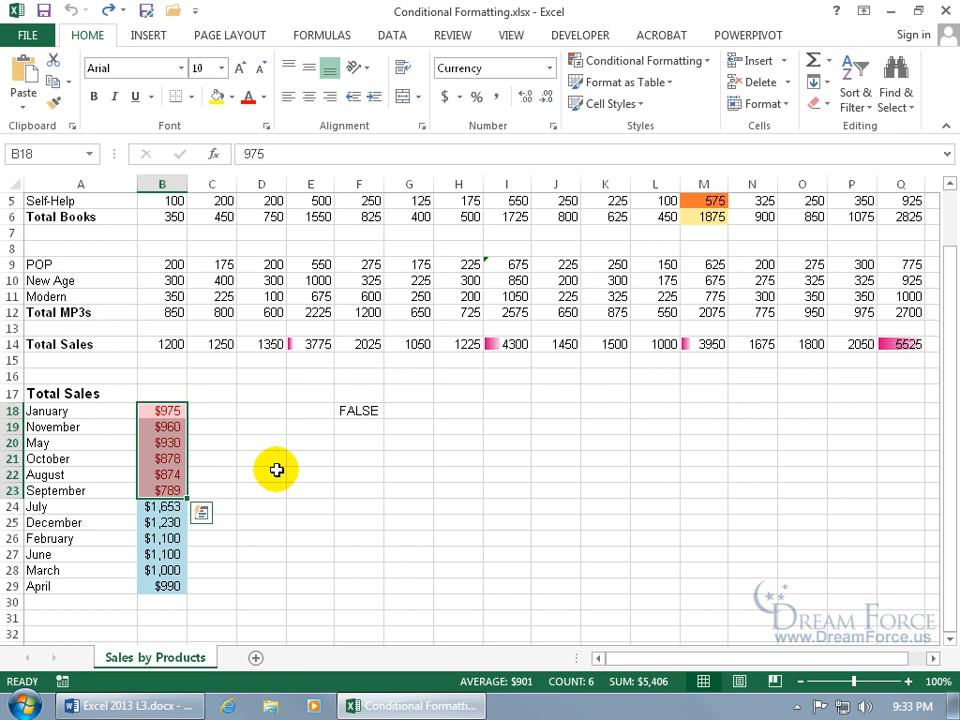
- Turn on filtering for the monthly sales list and filter Column B by the pink cell color
{"action": "left_click", "coordinate": [162, 442]}
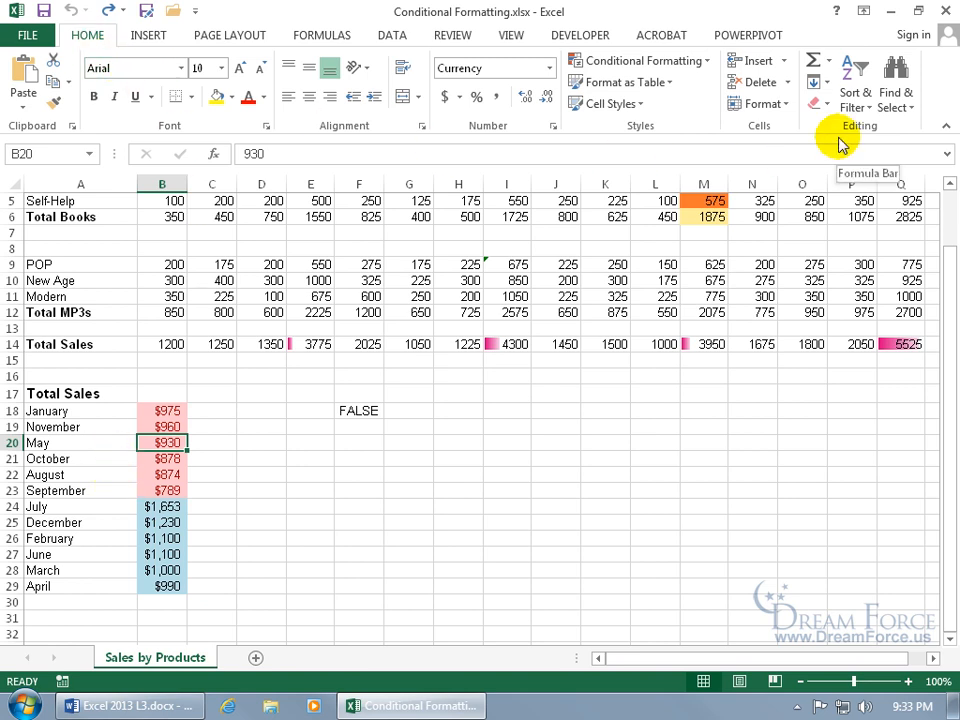
{"action": "left_click", "coordinate": [853, 100]}
{"action": "left_click", "coordinate": [832, 196]}
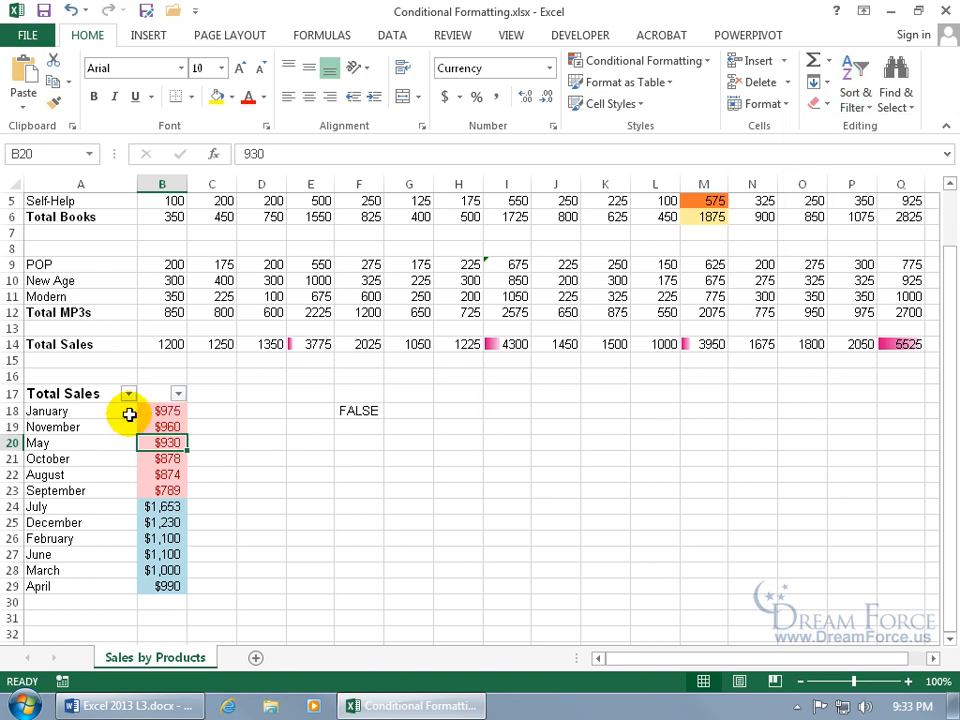
{"action": "left_click", "coordinate": [178, 393]}
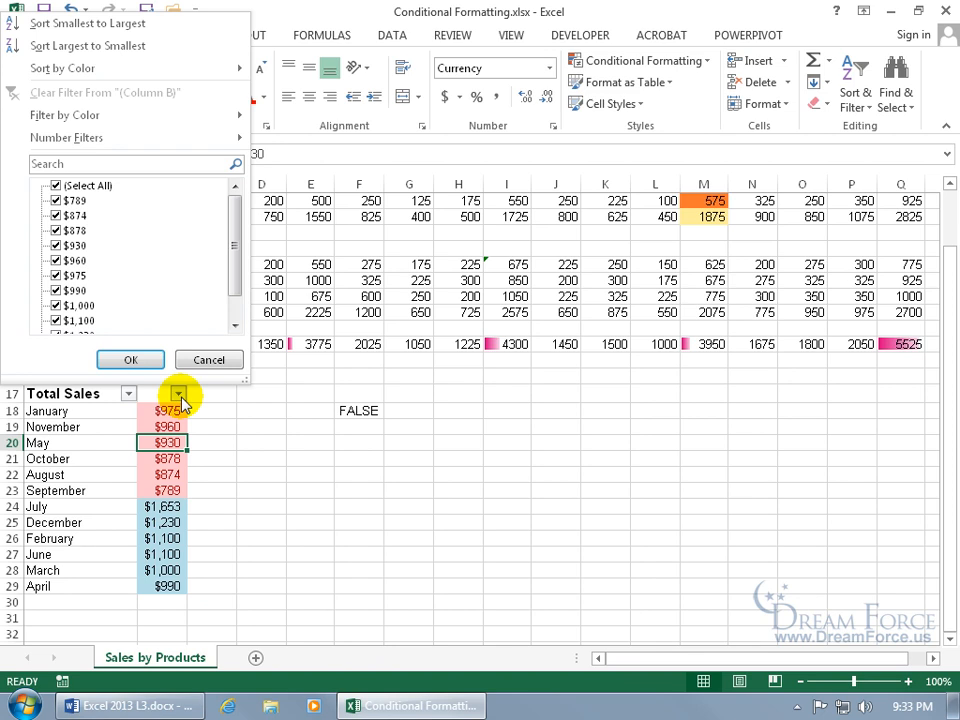
{"action": "mouse_move", "coordinate": [107, 116]}
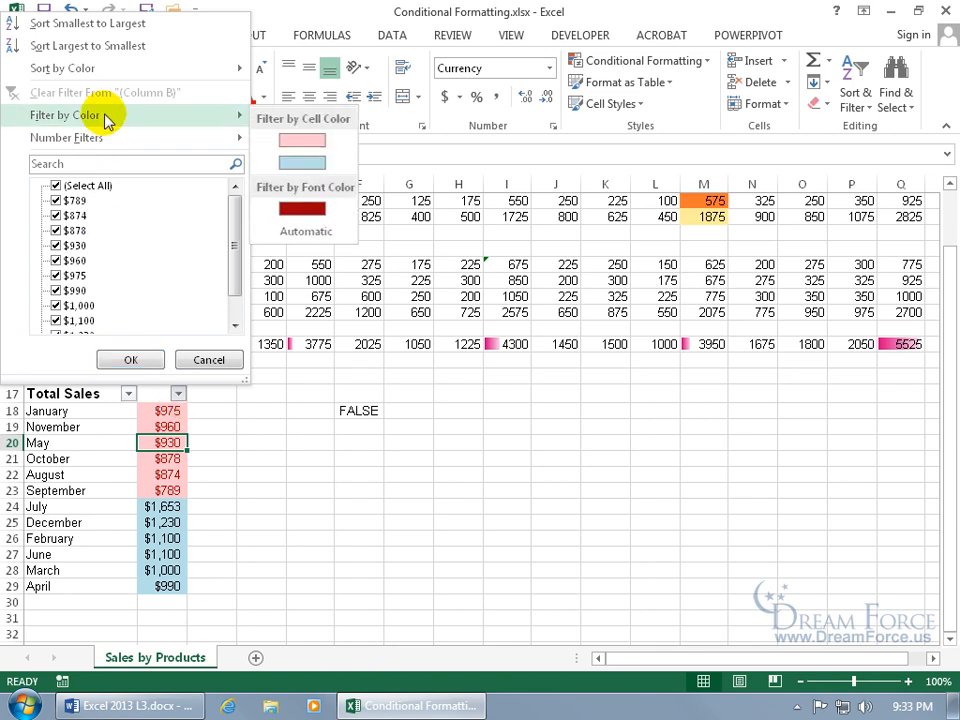
{"action": "left_click", "coordinate": [324, 145]}
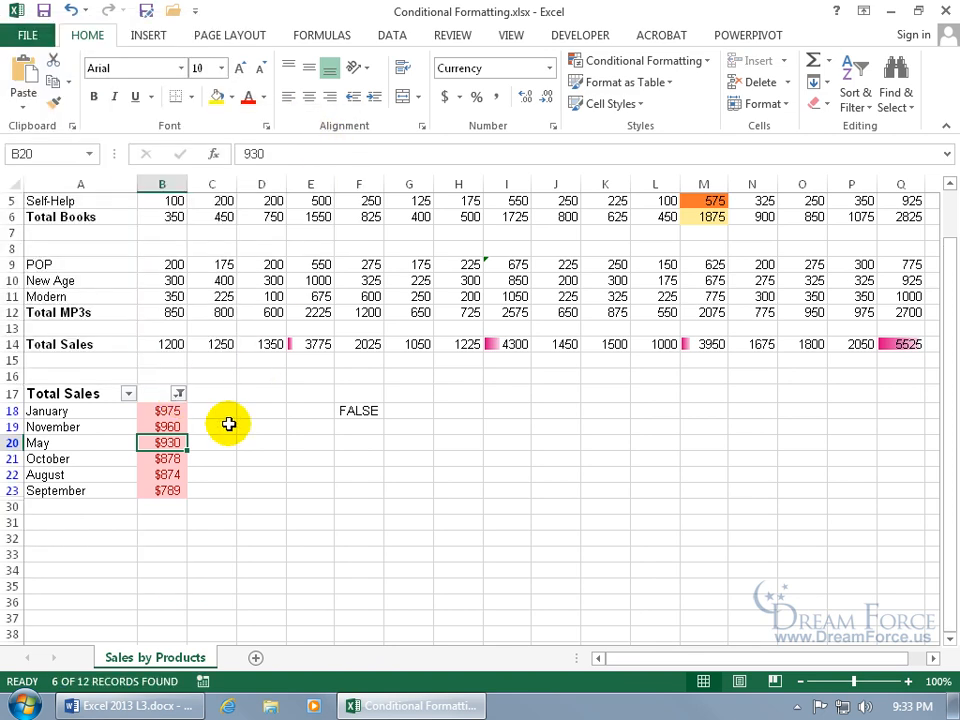
- Clear the color filter from Column B and turn off filtering for the monthly sales list
{"action": "left_click", "coordinate": [178, 393]}
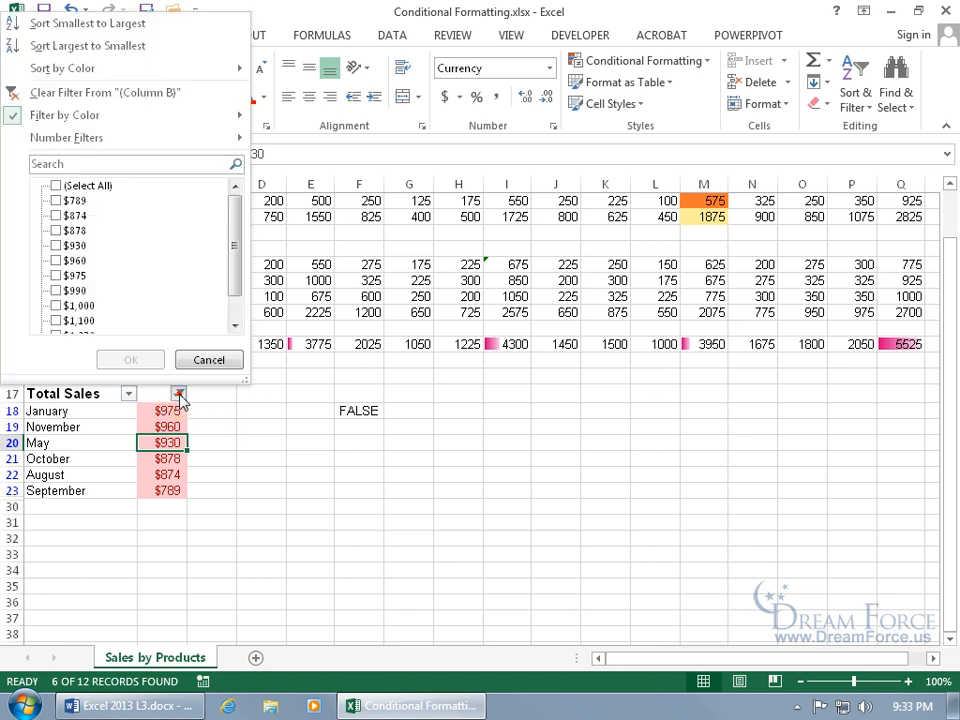
{"action": "left_click", "coordinate": [128, 104]}
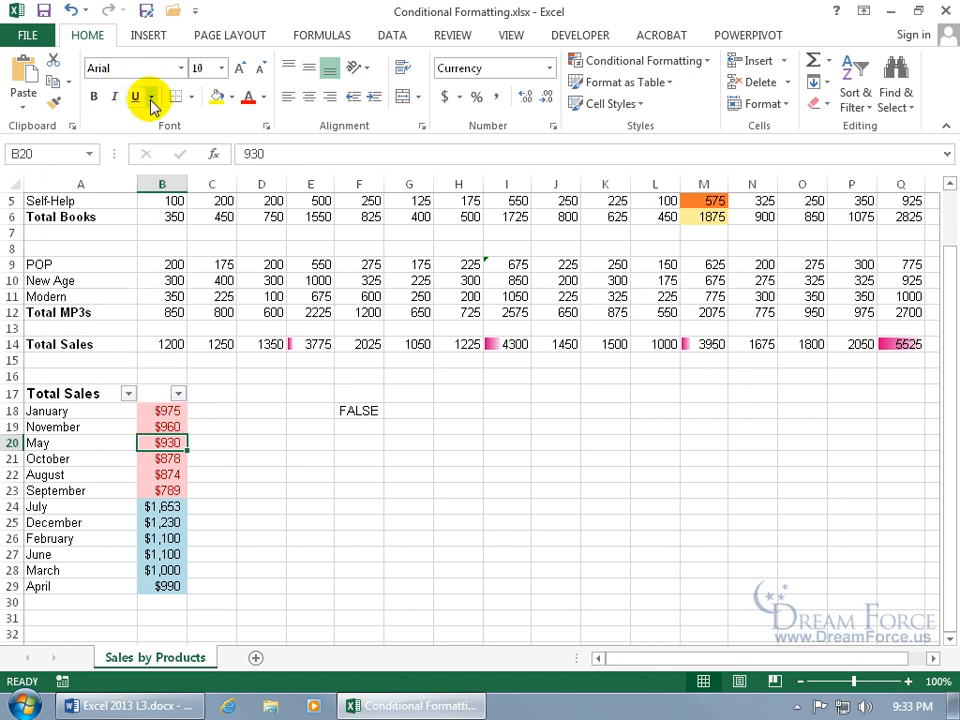
{"action": "left_click", "coordinate": [855, 100]}
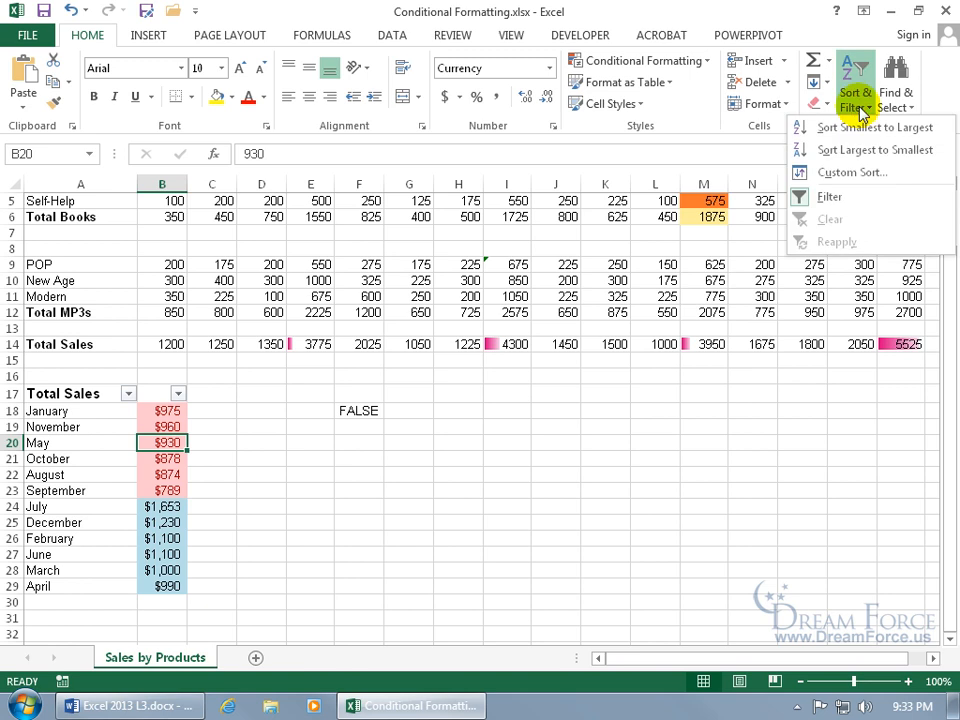
{"action": "left_click", "coordinate": [830, 199]}
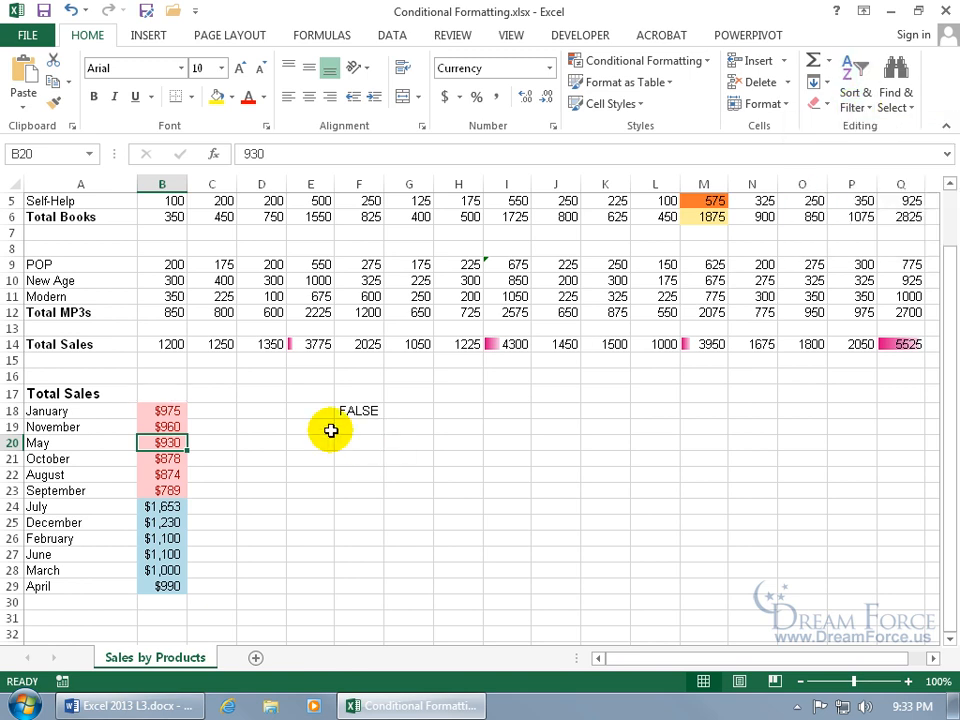